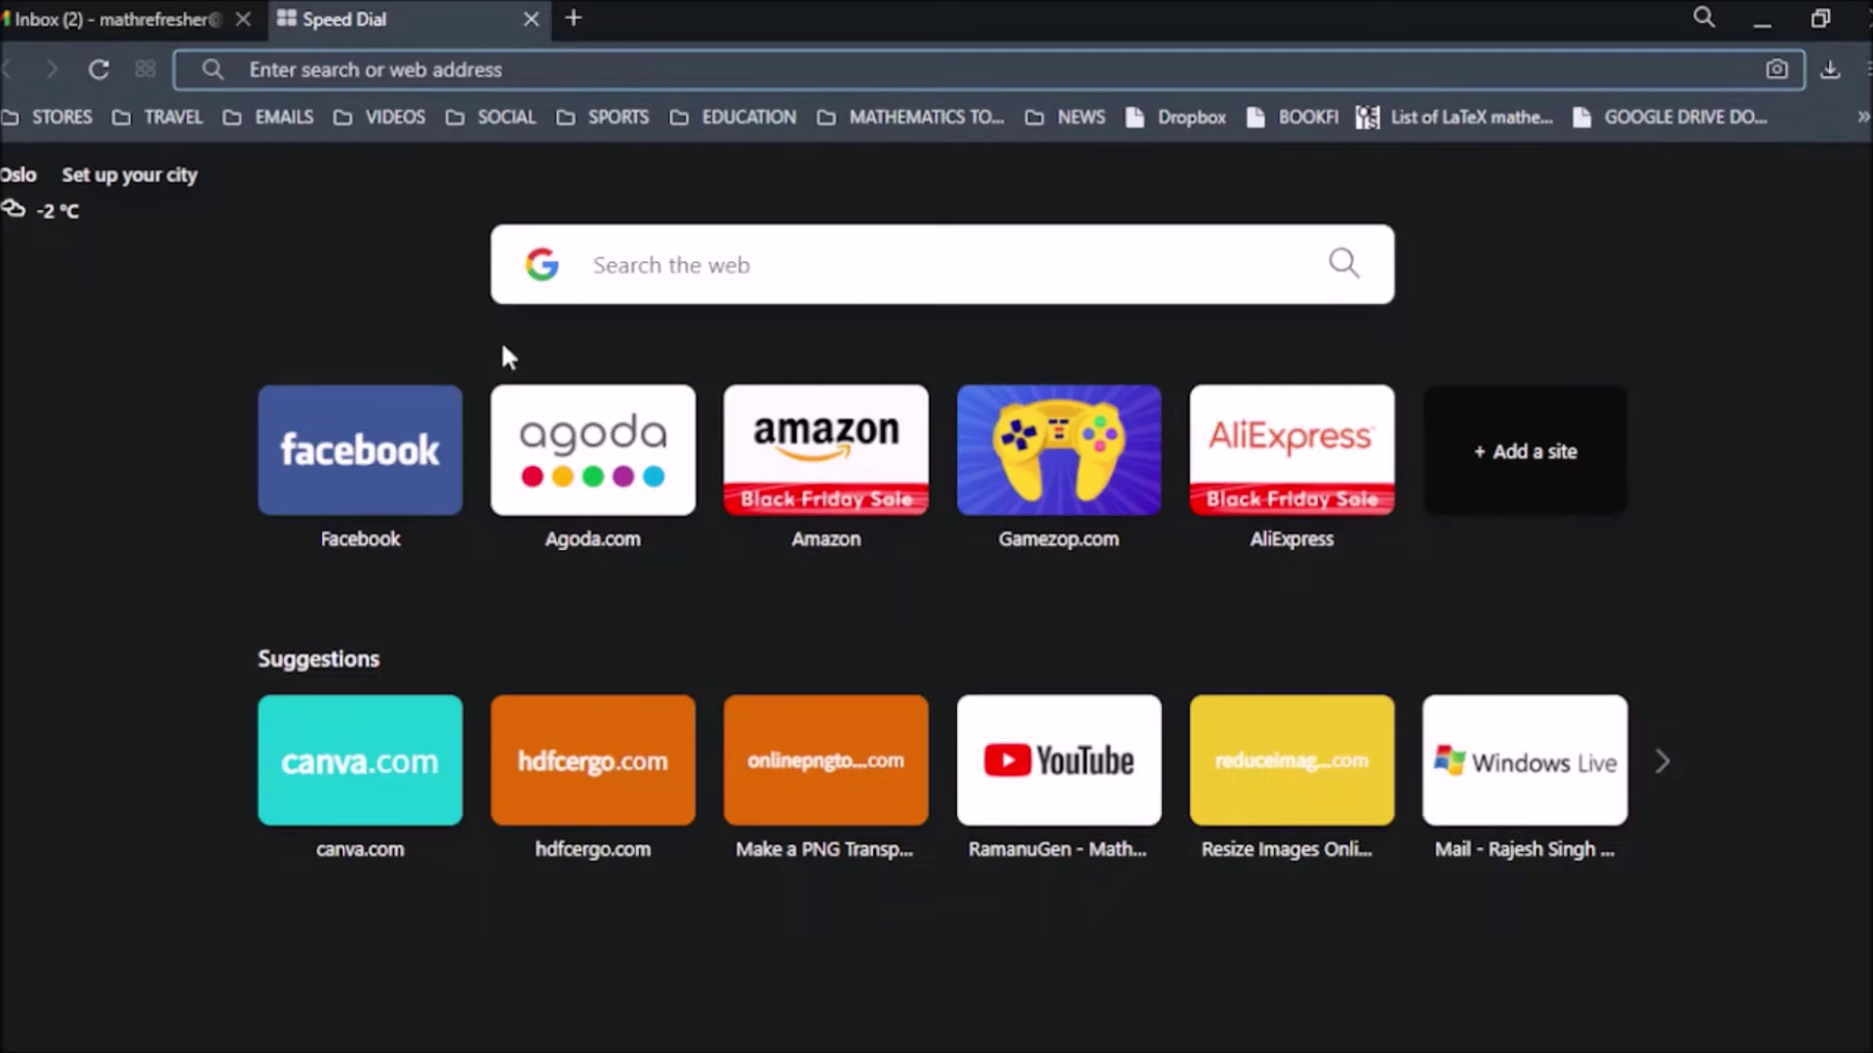
Load rcmoocs.in in Opera to reach the TLC Ramanujan College login page.
{"action": "type", "text": "rcmoo"}
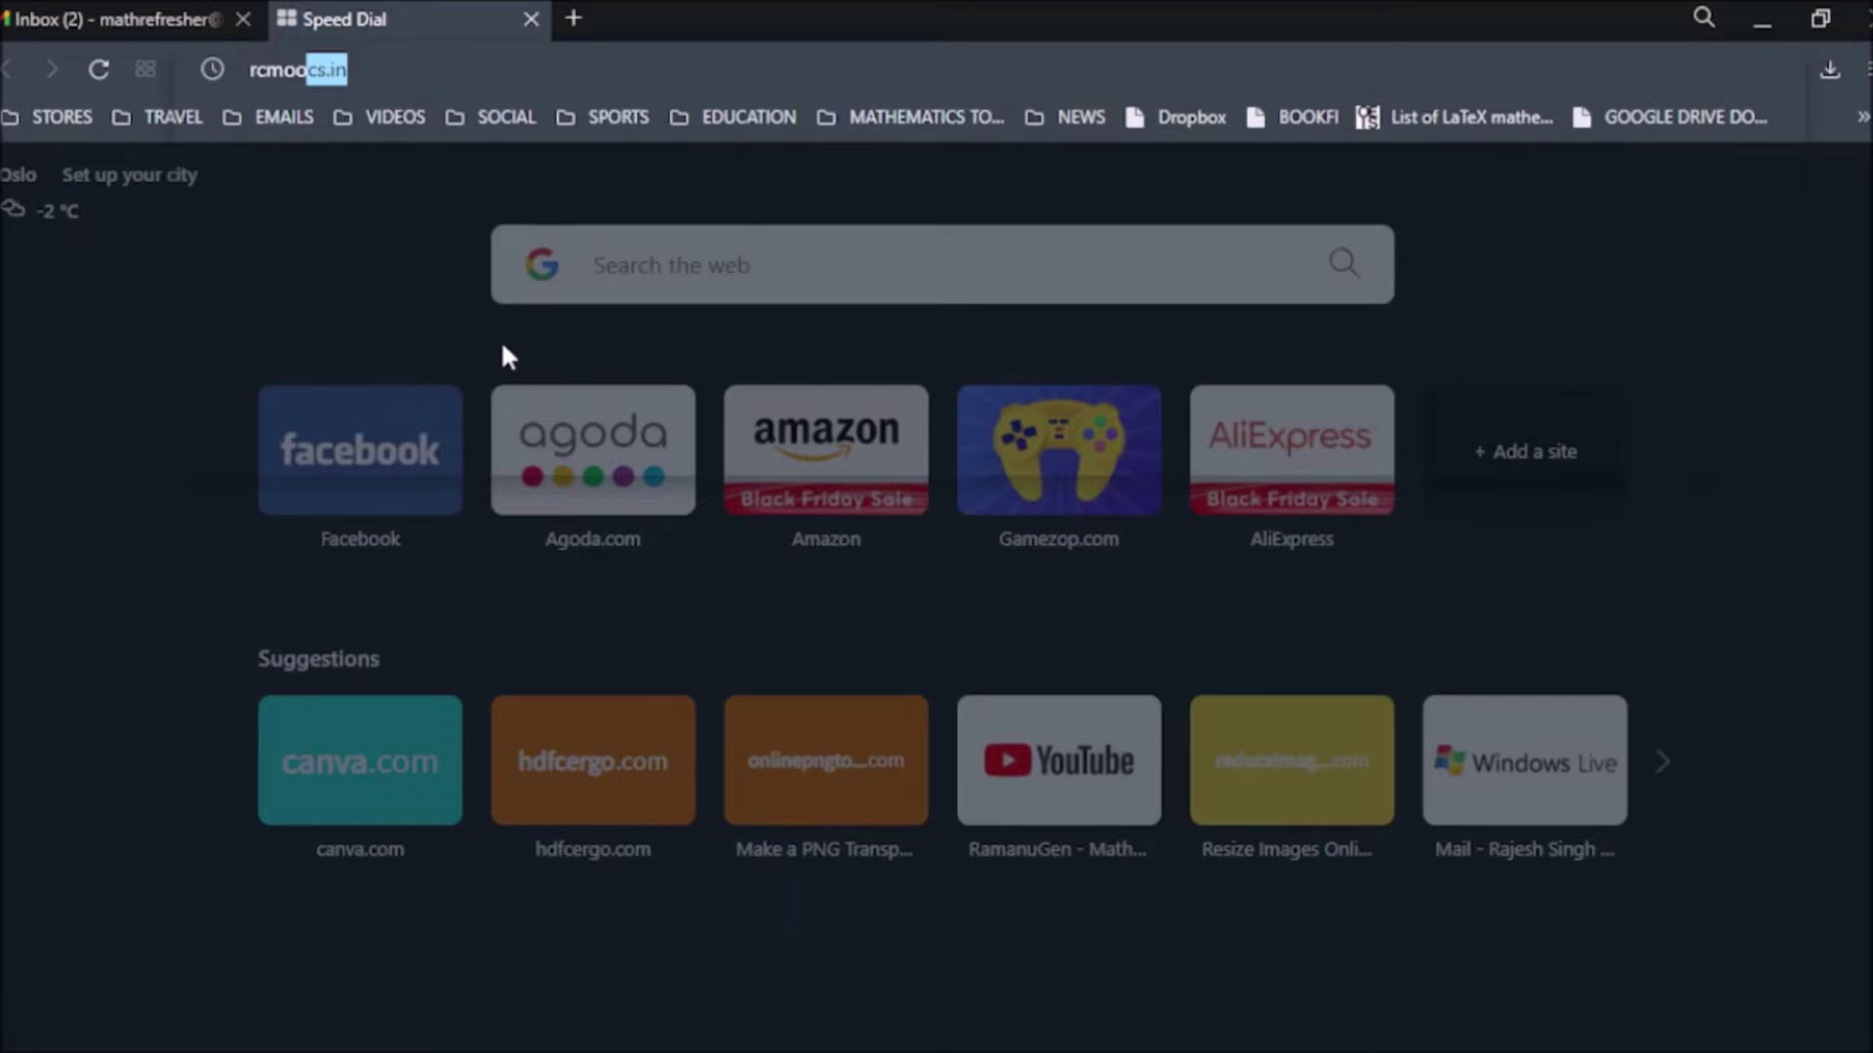
{"action": "type", "text": "cs.in"}
{"action": "key", "text": "Return"}
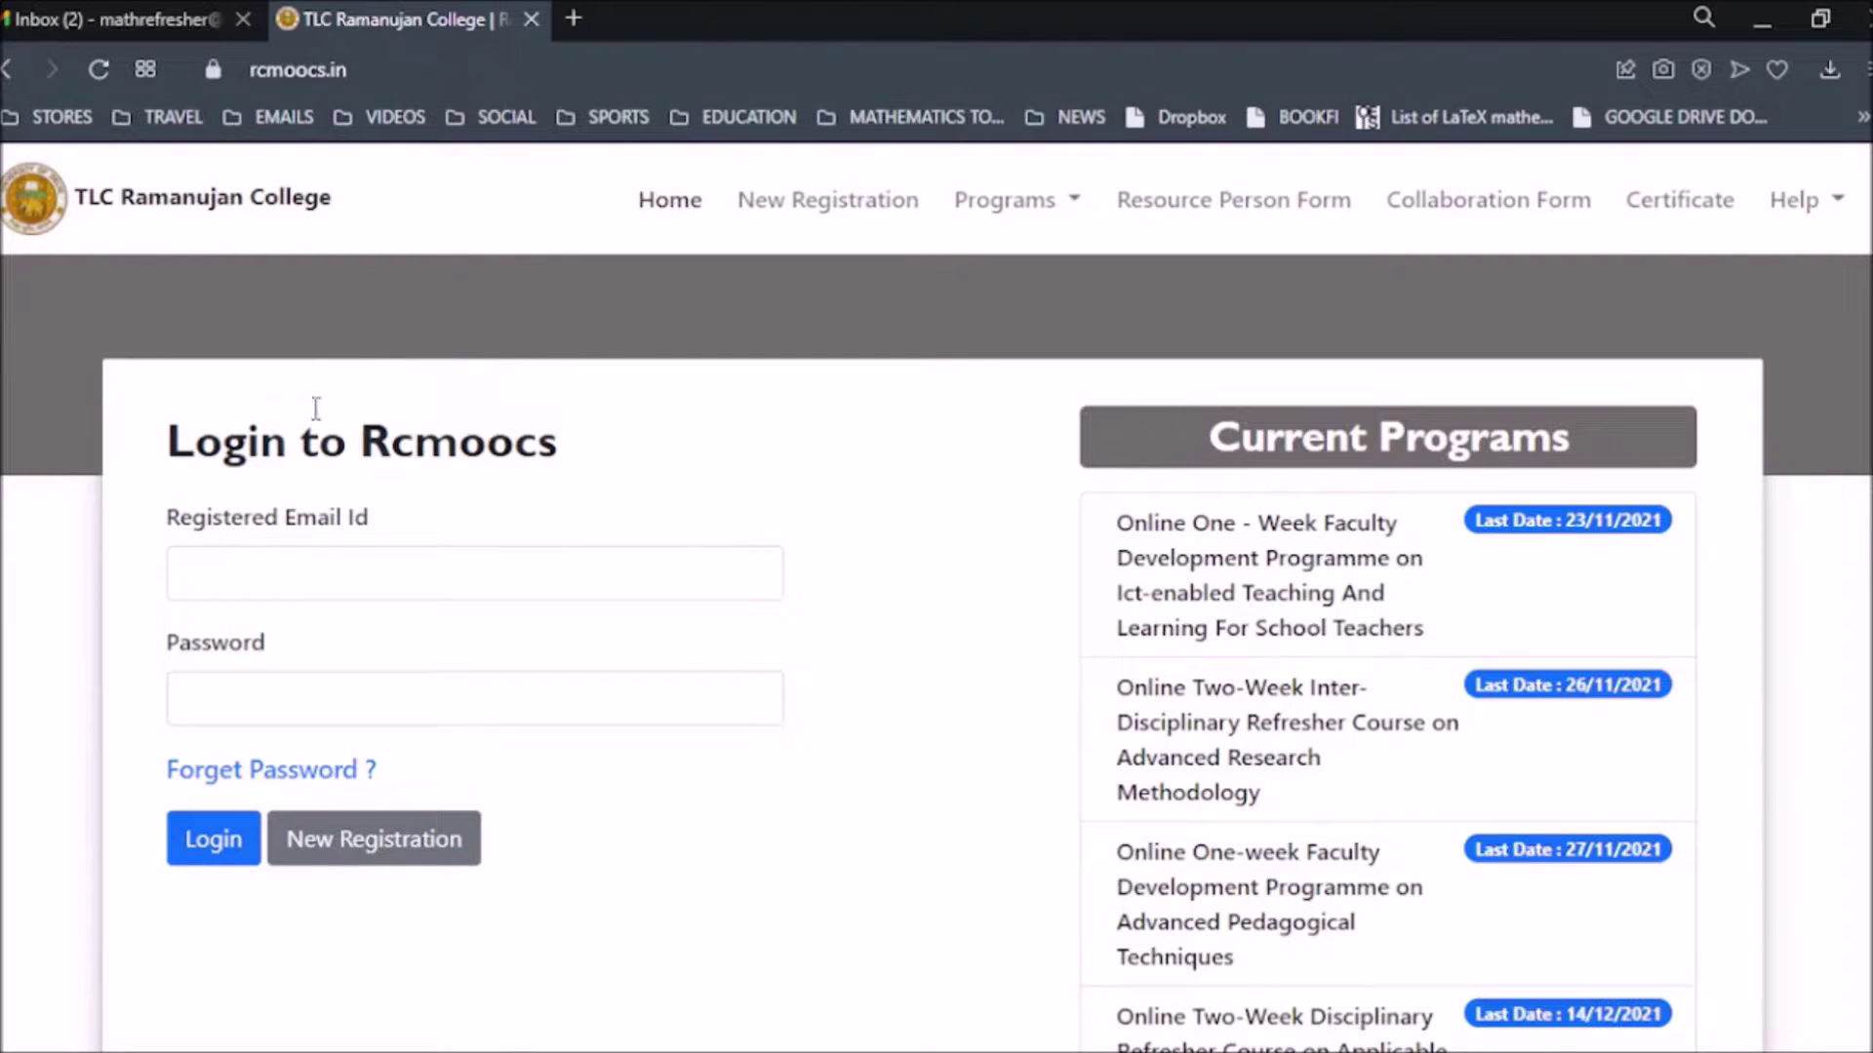
{"action": "scroll", "coordinate": [648, 543], "scroll_direction": "down", "scroll_amount": 3}
{"action": "scroll", "coordinate": [556, 518], "scroll_direction": "up", "scroll_amount": 3}
Browse the table of downloadable course certificates.
{"action": "left_click", "coordinate": [1674, 211]}
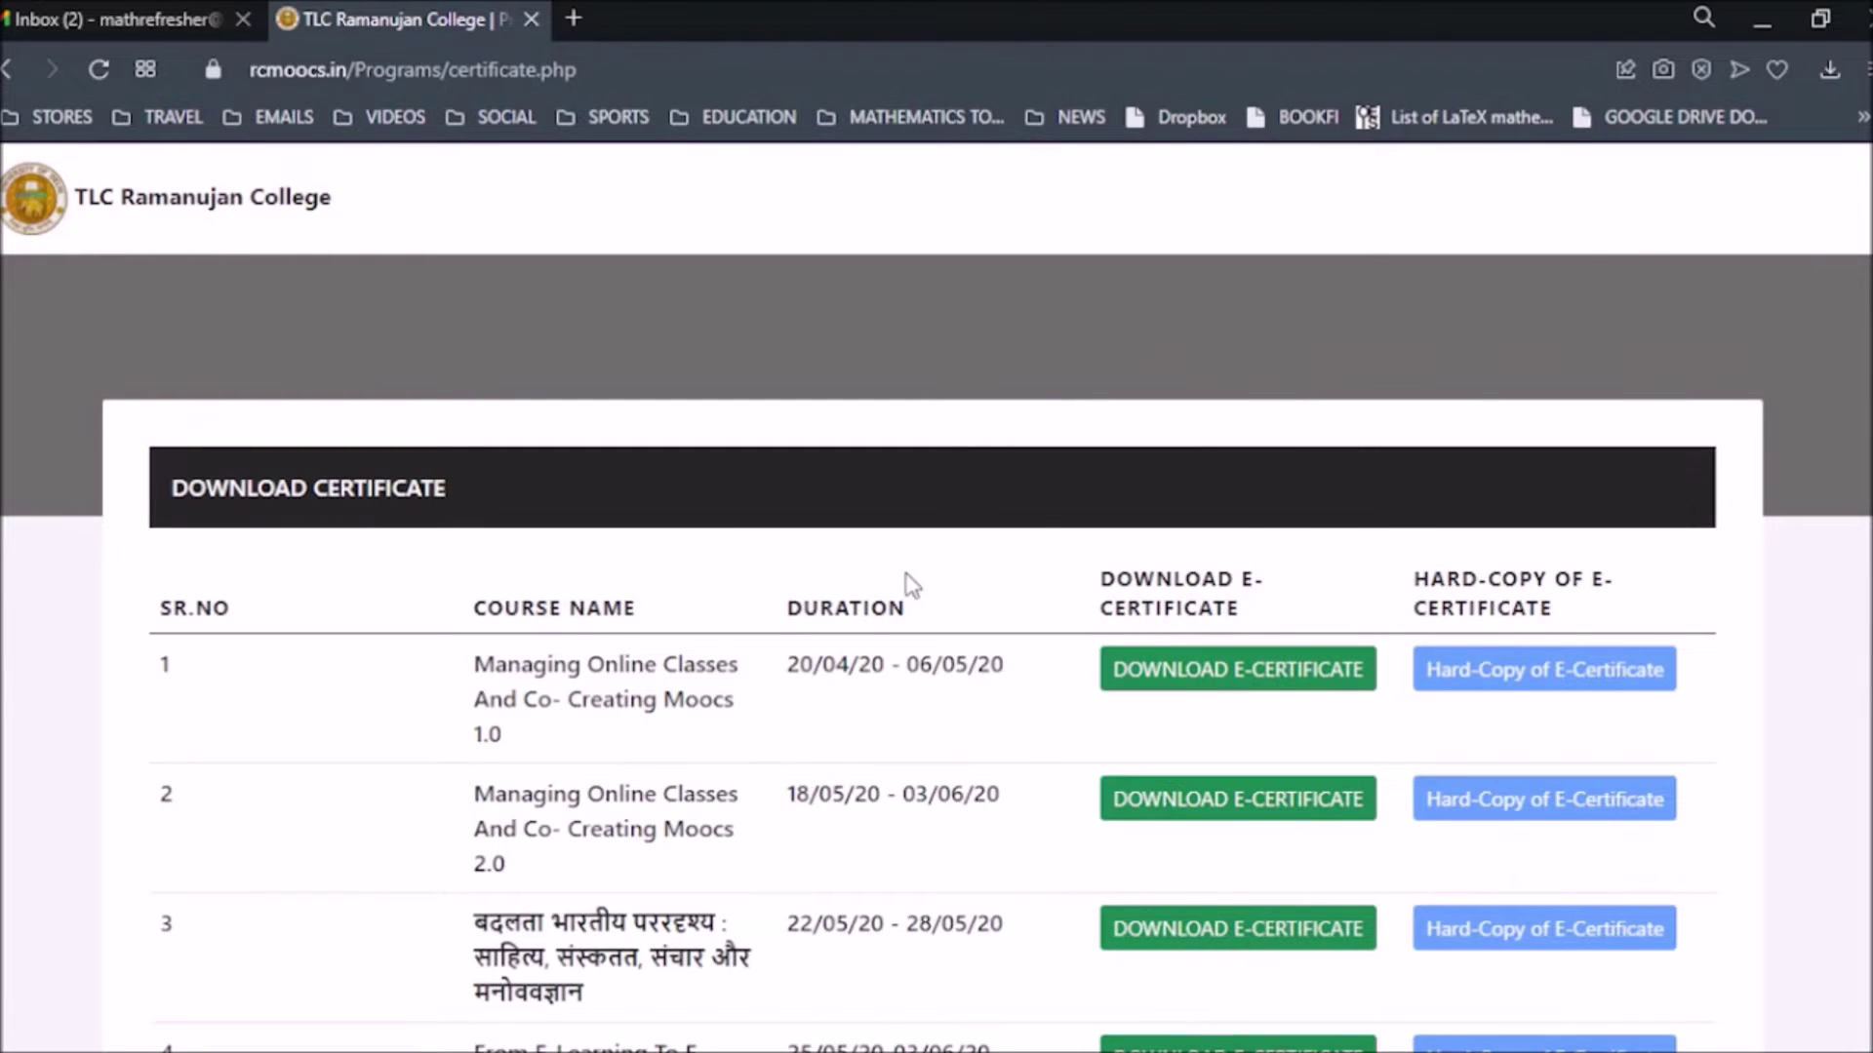
{"action": "scroll", "coordinate": [764, 546], "scroll_direction": "down", "scroll_amount": 20}
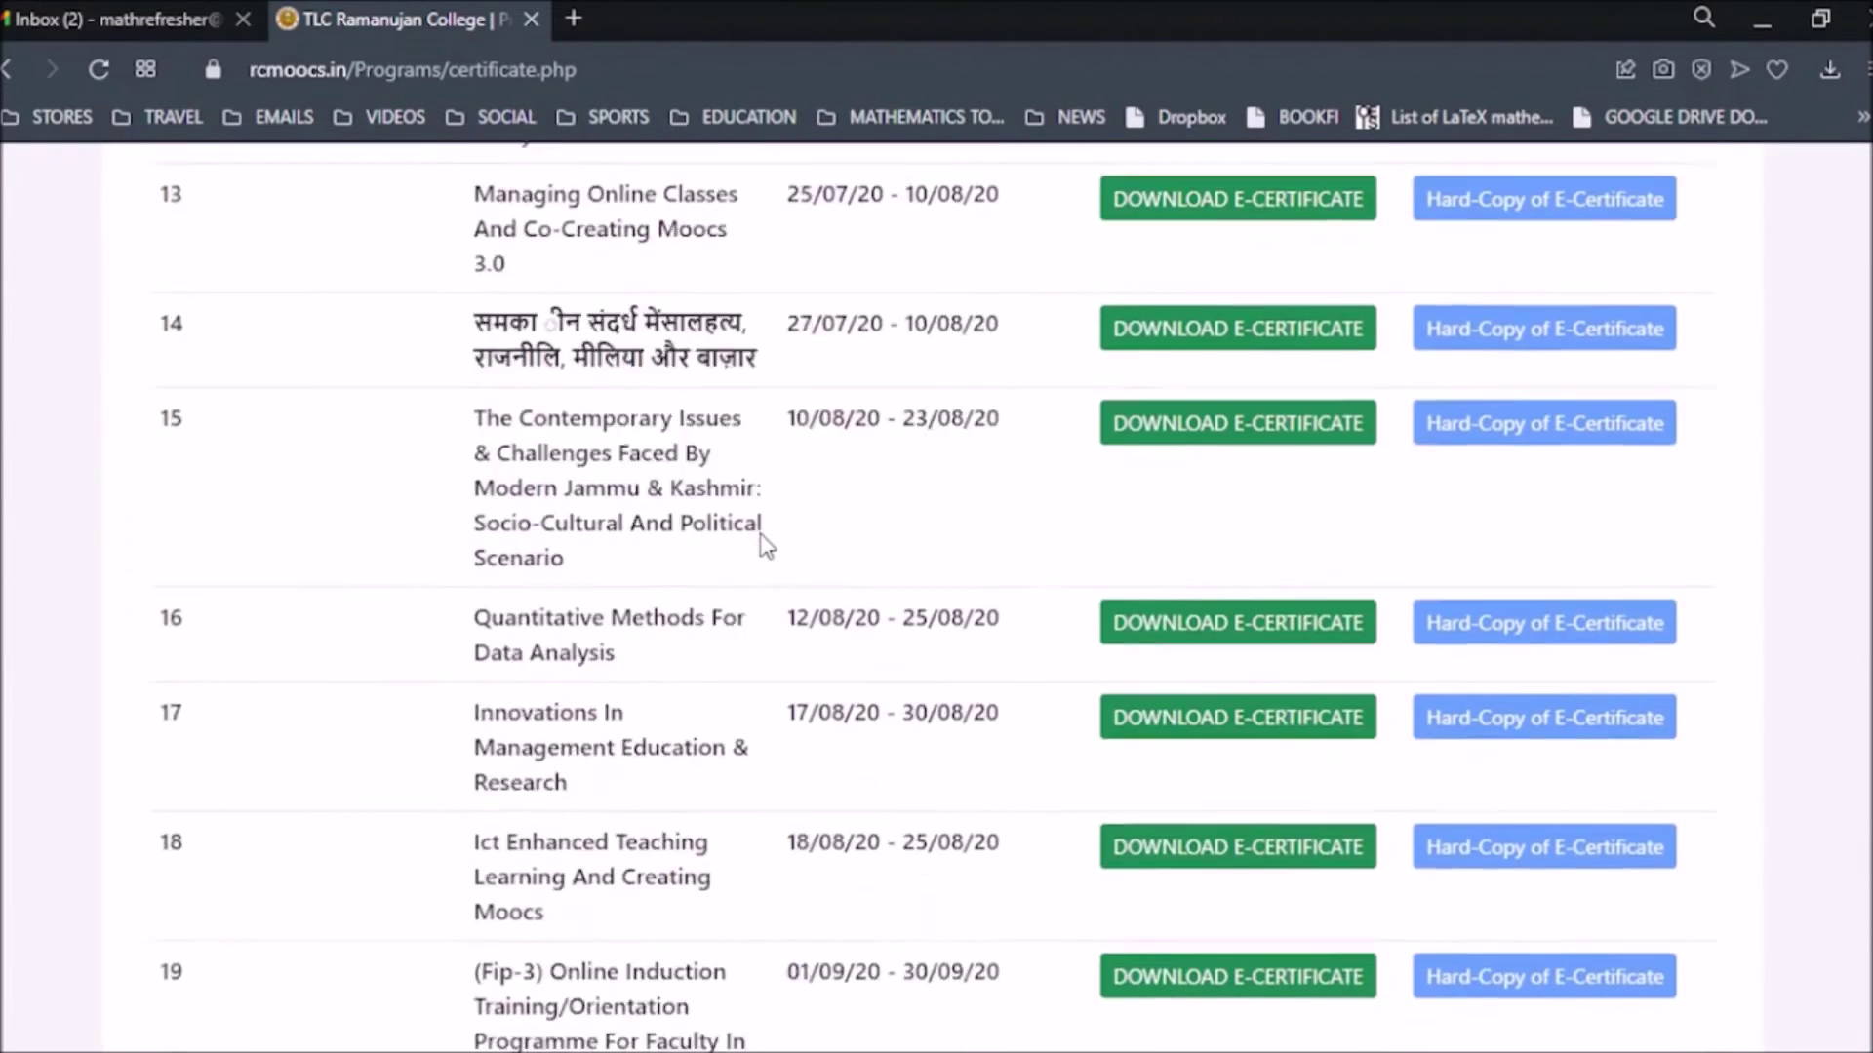
{"action": "scroll", "coordinate": [763, 546], "scroll_direction": "down", "scroll_amount": 20}
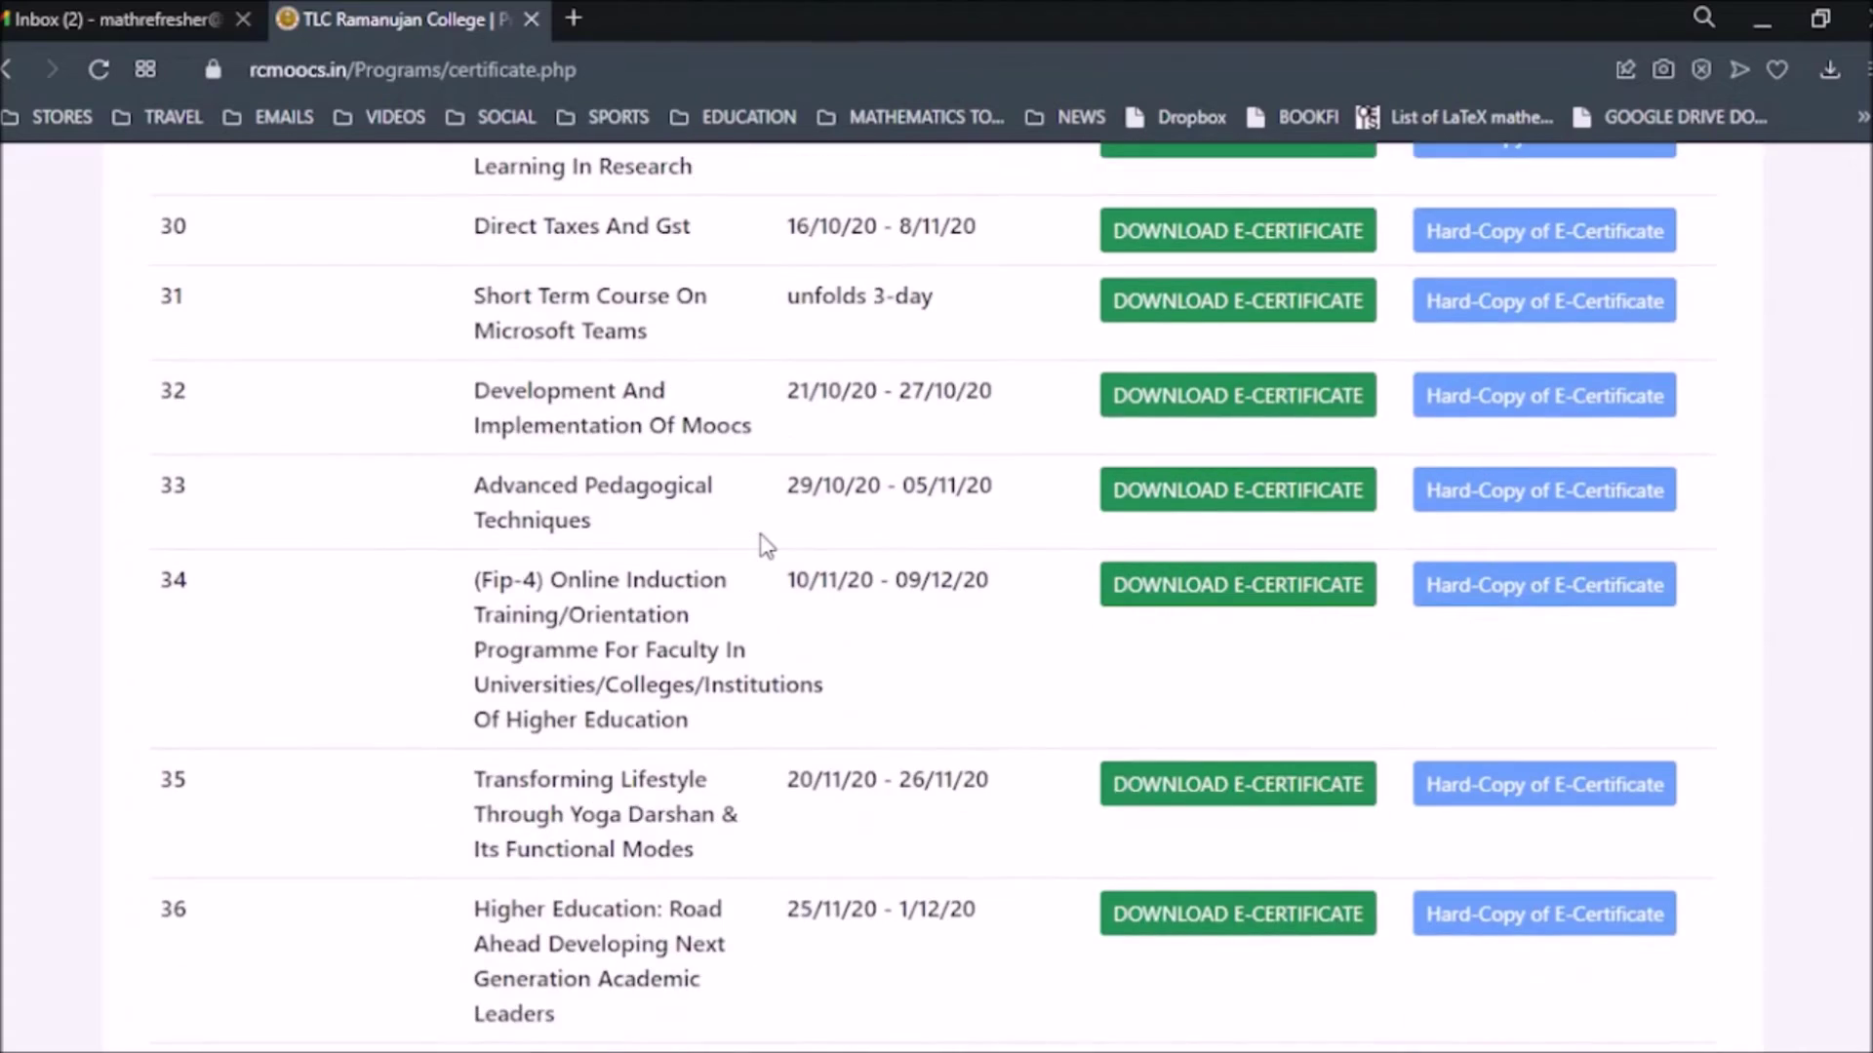
{"action": "scroll", "coordinate": [764, 546], "scroll_direction": "down", "scroll_amount": 12}
{"action": "scroll", "coordinate": [746, 558], "scroll_direction": "up", "scroll_amount": 6}
{"action": "scroll", "coordinate": [749, 559], "scroll_direction": "up", "scroll_amount": 20}
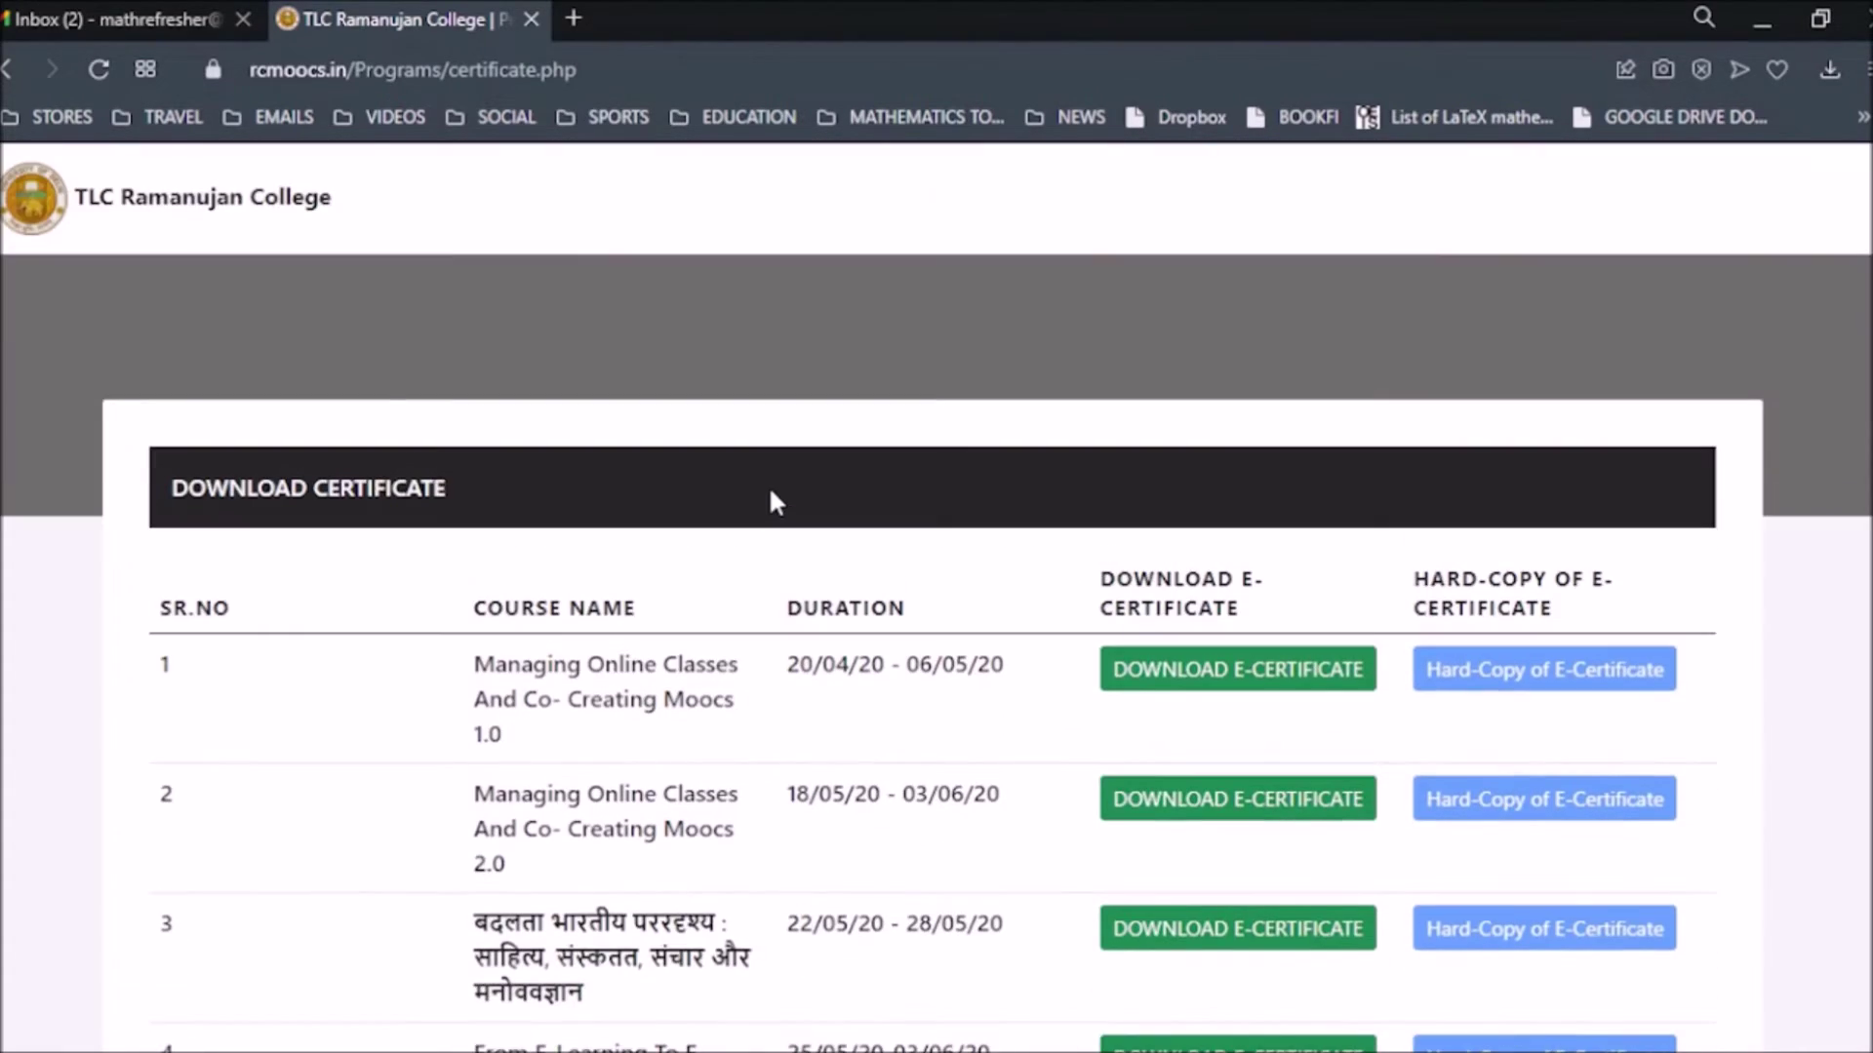
Go back home and open the Verify Payment Status page from Help.
{"action": "left_click", "coordinate": [7, 68]}
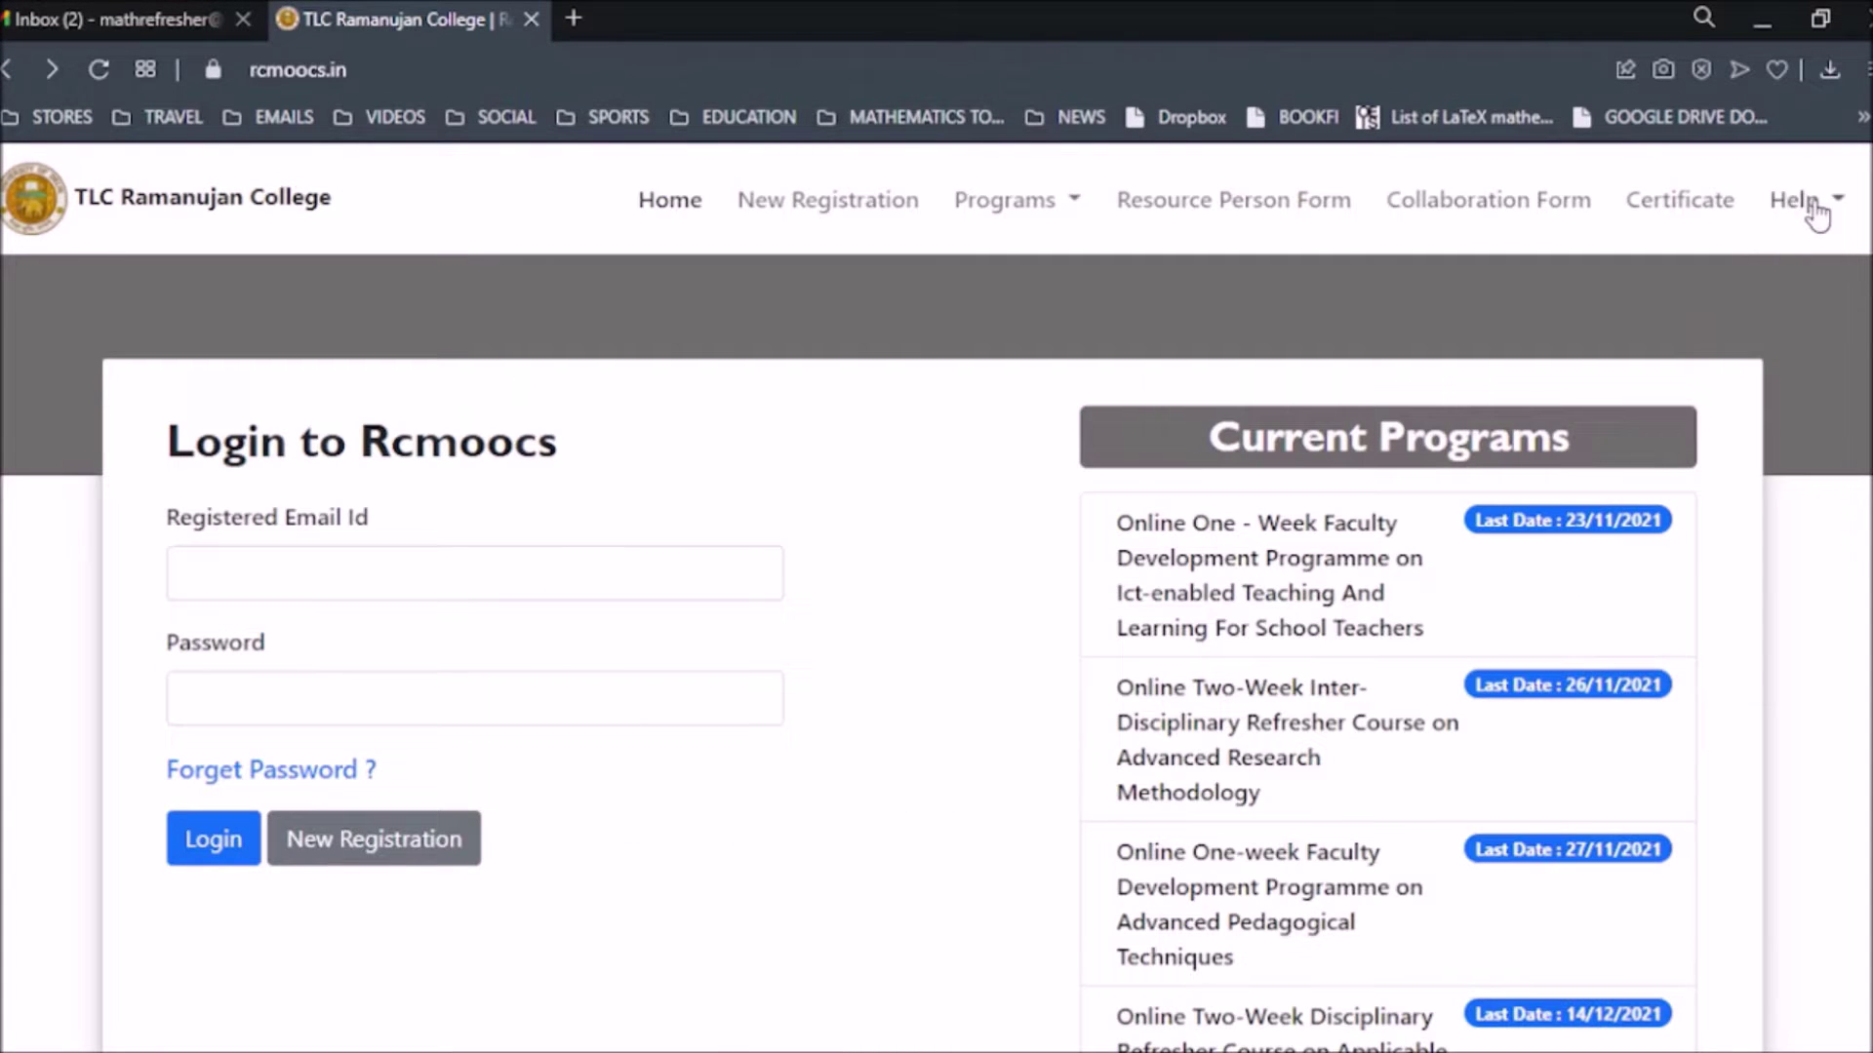
{"action": "left_click", "coordinate": [1838, 205]}
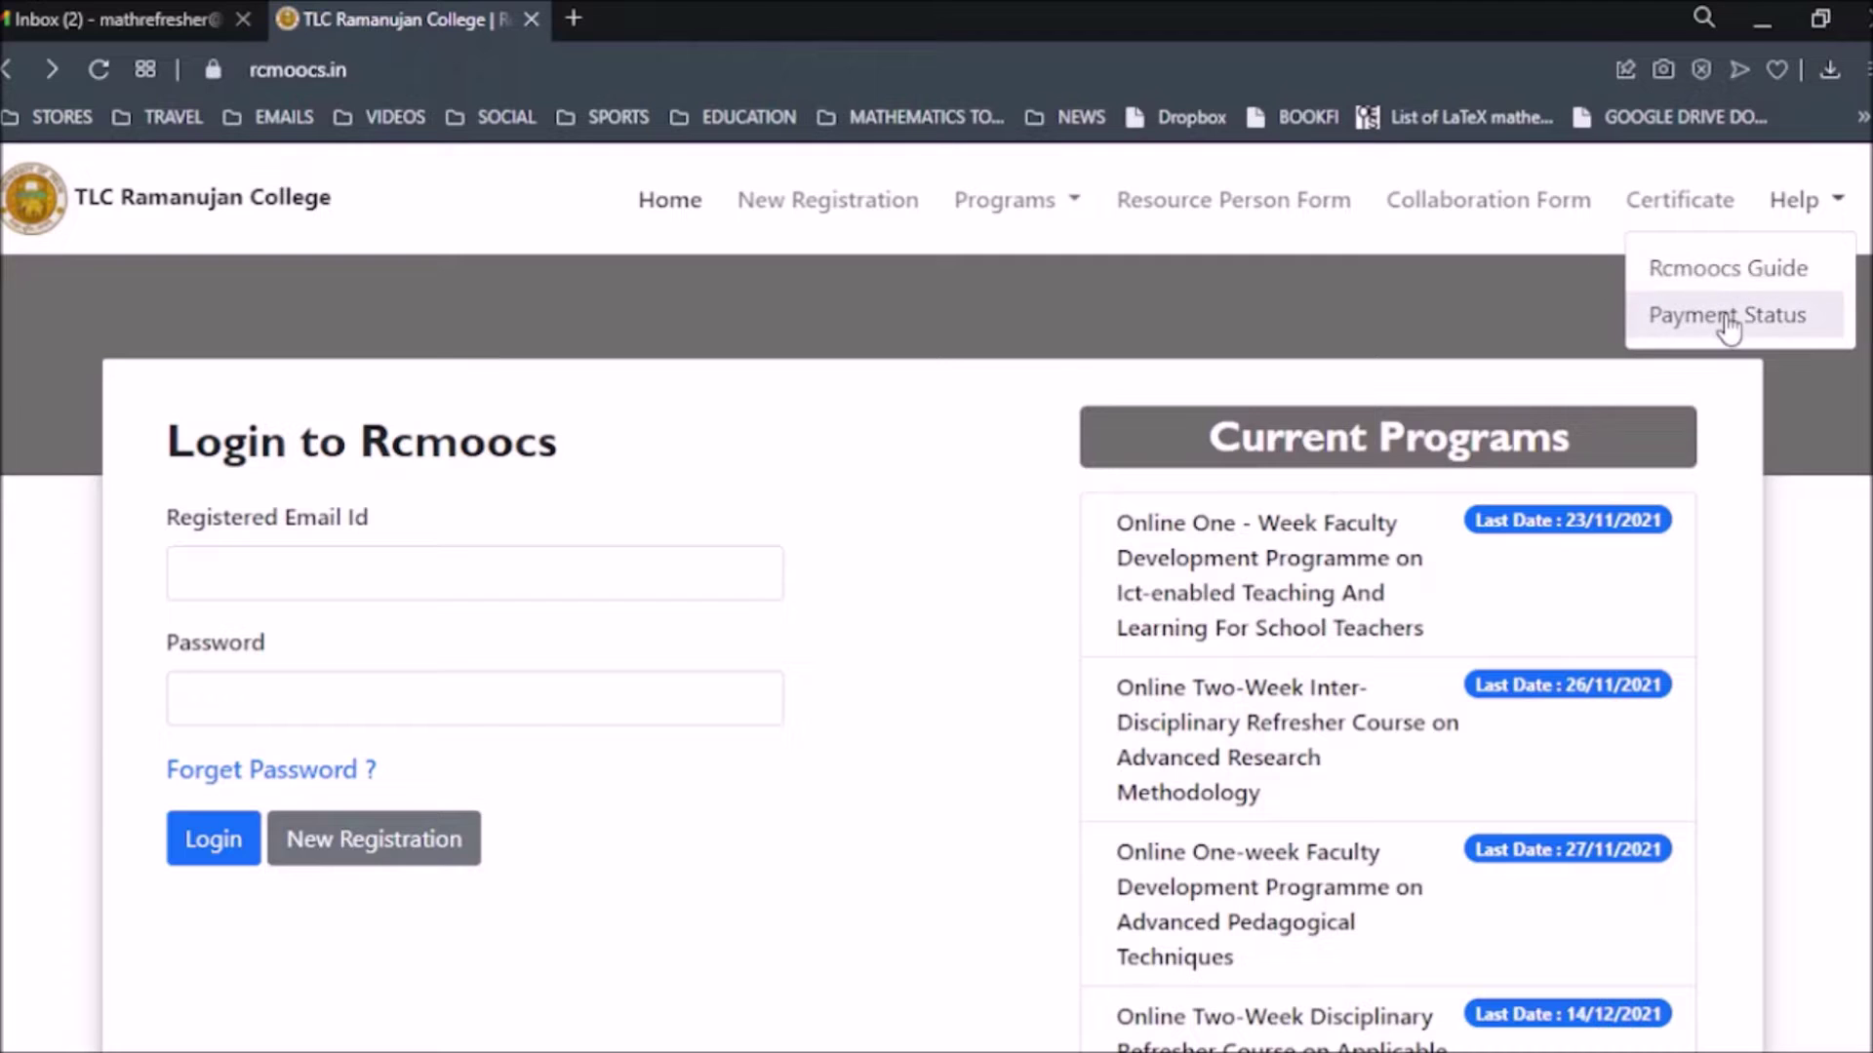
{"action": "left_click", "coordinate": [1727, 319]}
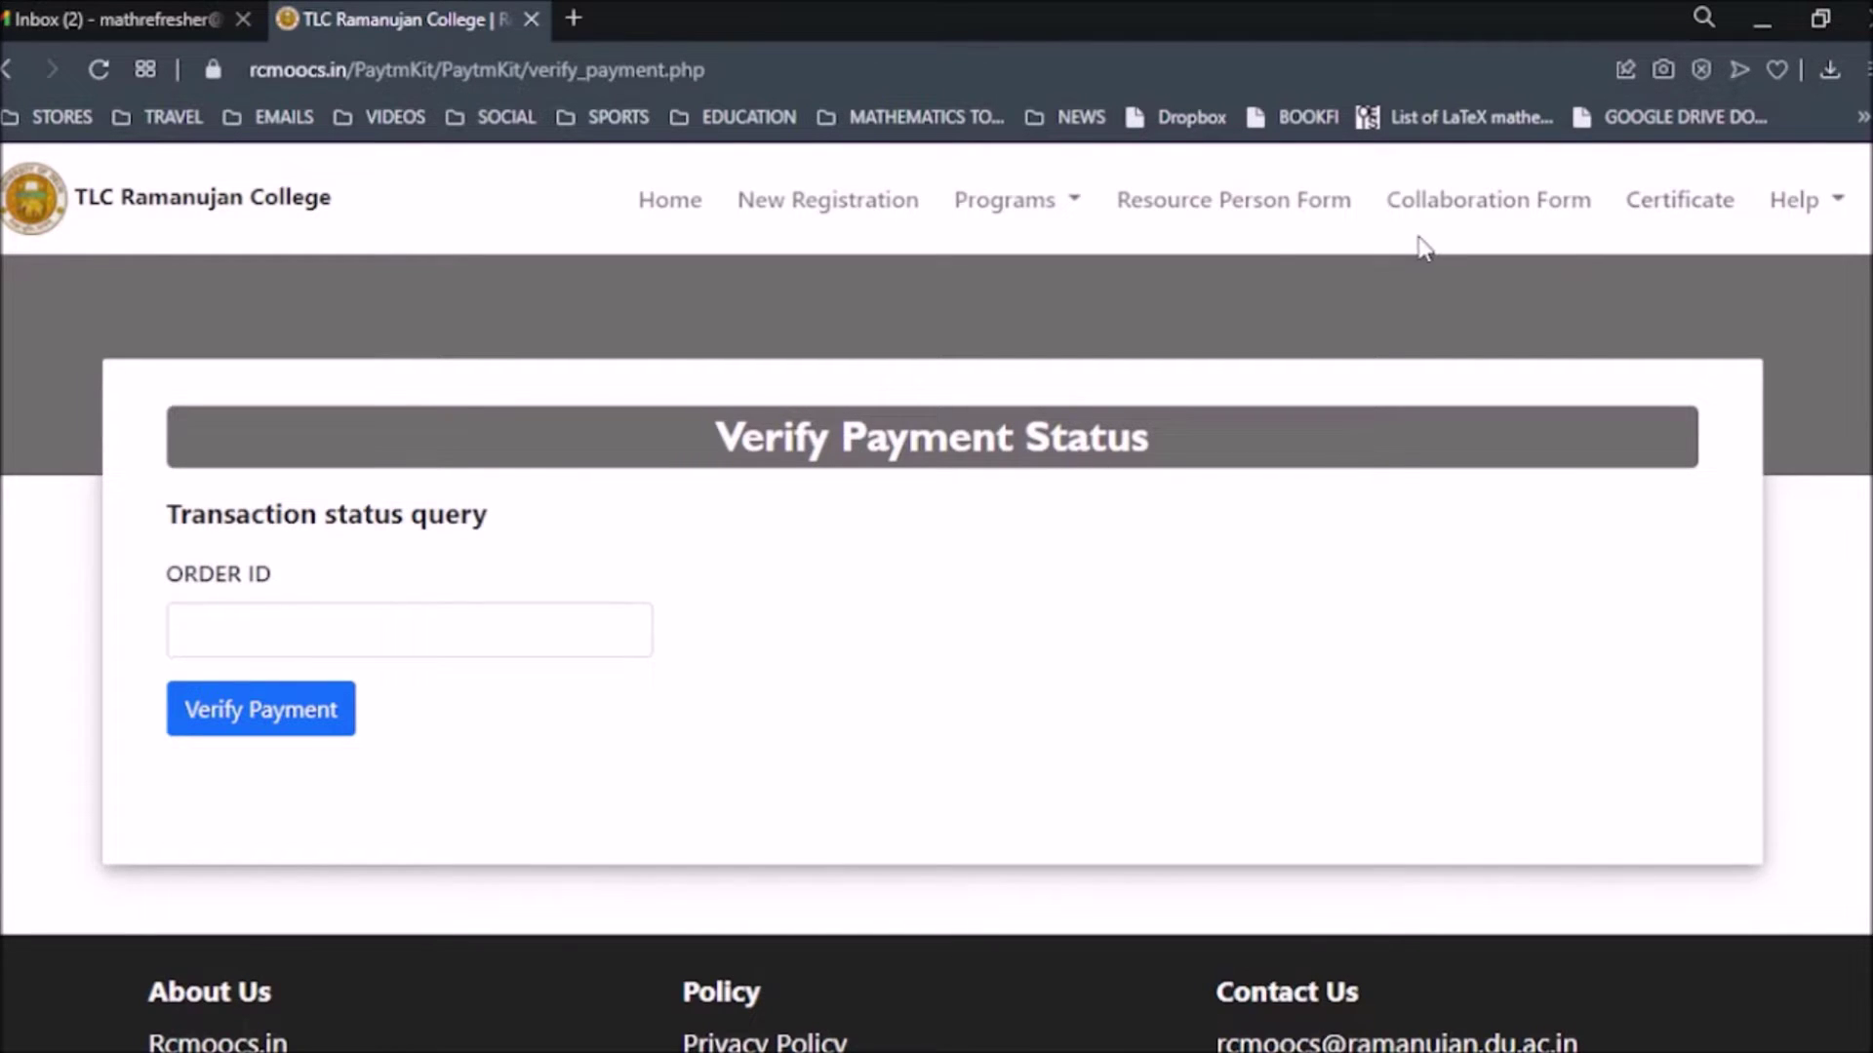
Return home, scan Current Programs, and open the Advanced Research Methodology brochure.
{"action": "left_click", "coordinate": [698, 222]}
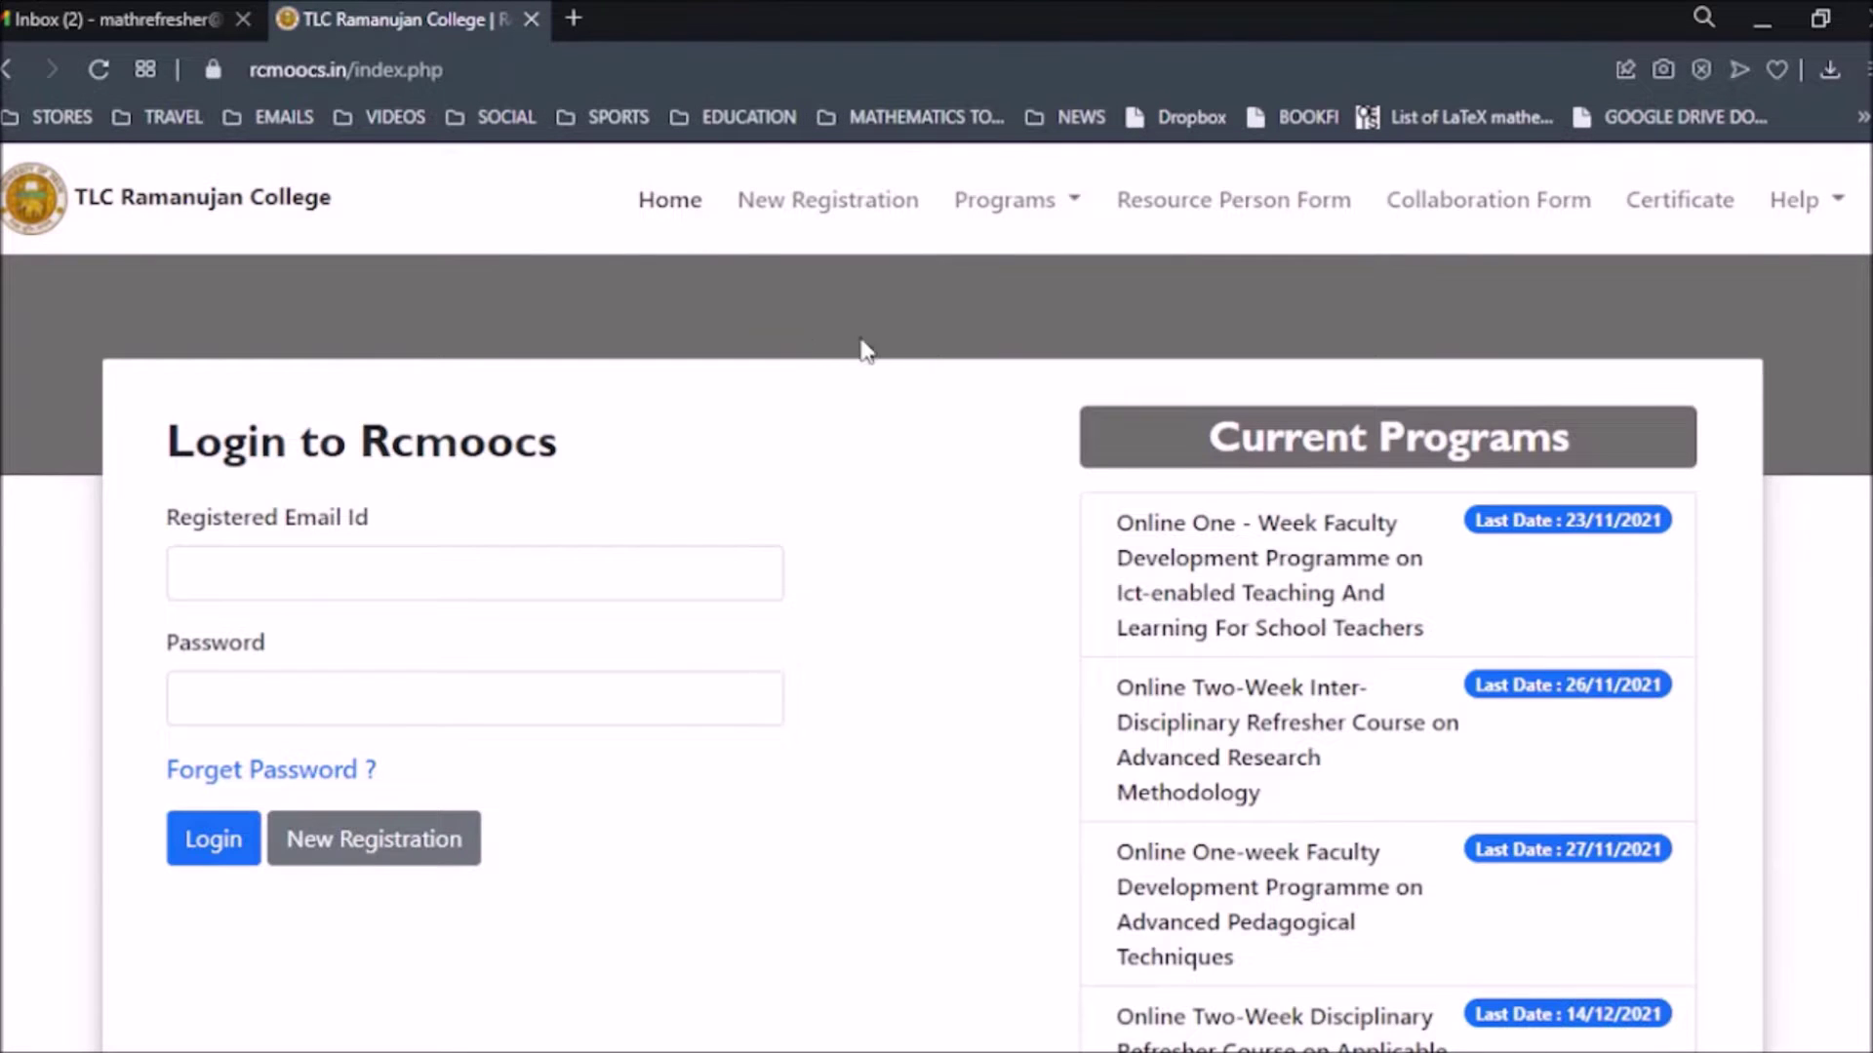
{"action": "scroll", "coordinate": [873, 381], "scroll_direction": "down", "scroll_amount": 2}
{"action": "scroll", "coordinate": [1385, 458], "scroll_direction": "up", "scroll_amount": 2}
{"action": "scroll", "coordinate": [1405, 478], "scroll_direction": "down", "scroll_amount": 2}
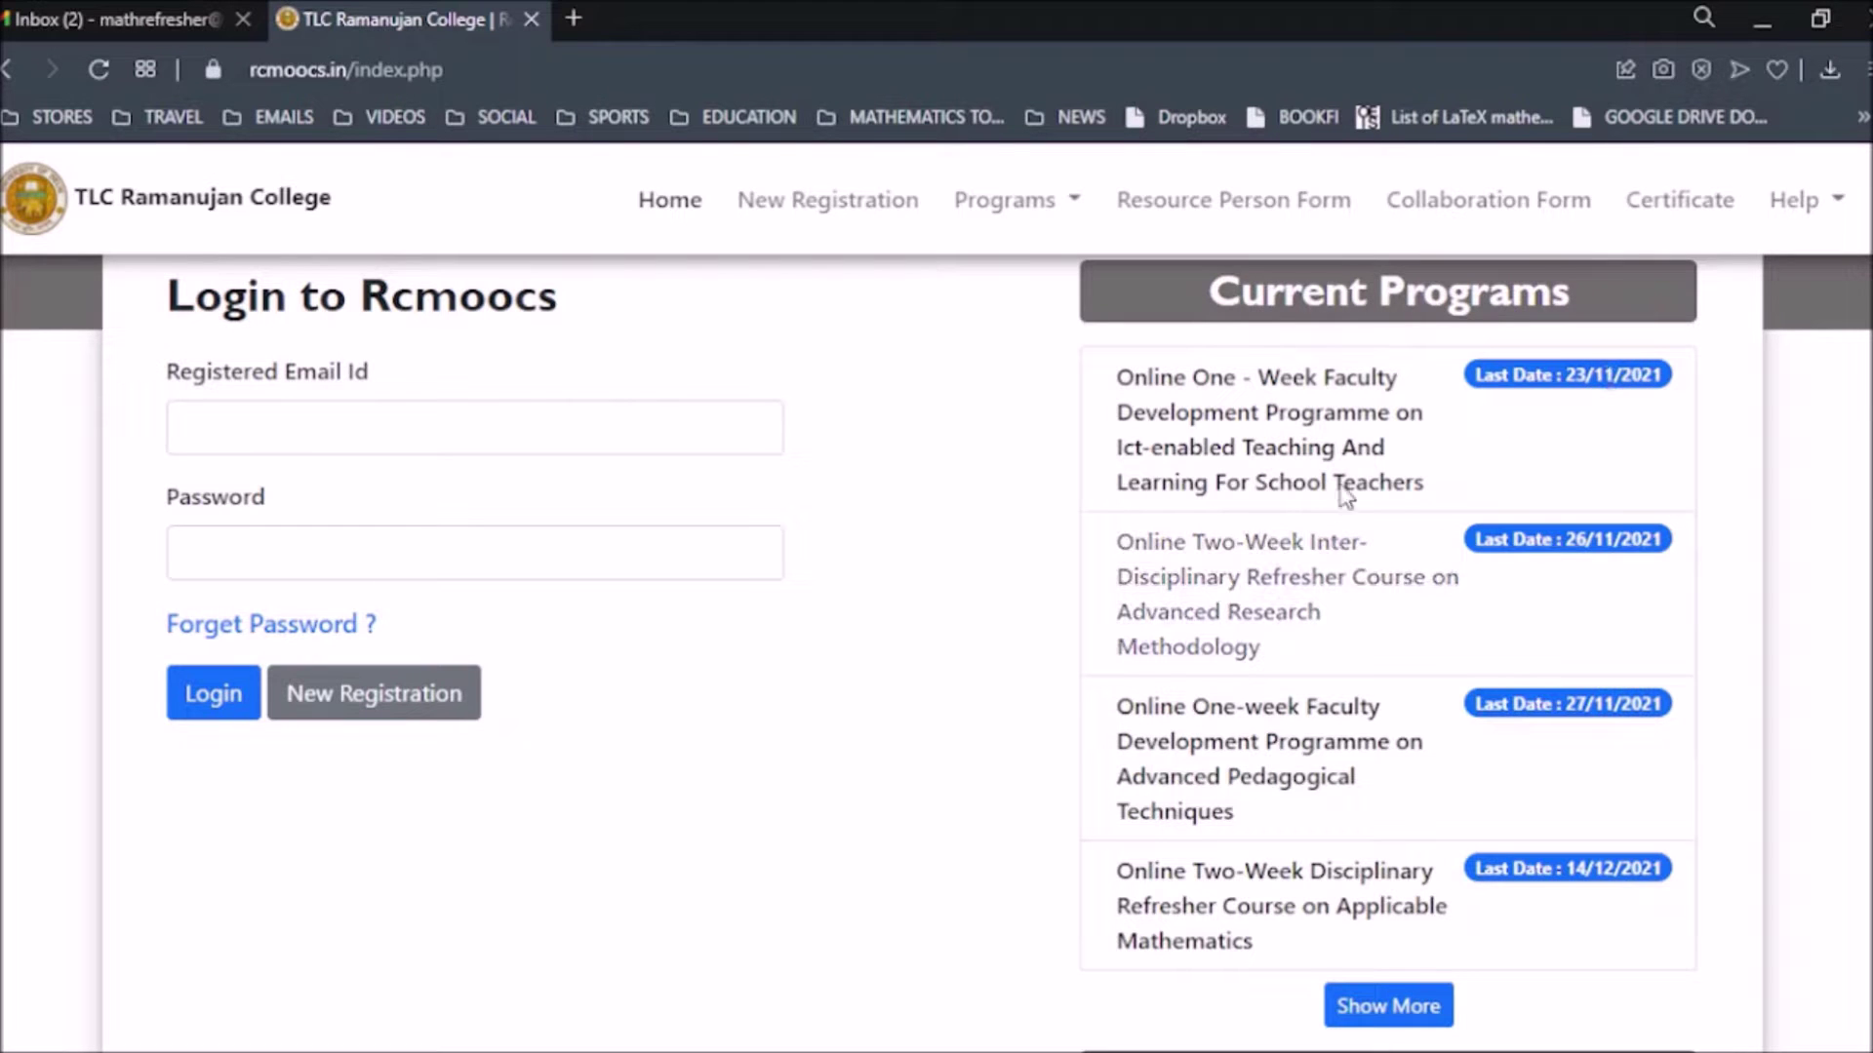
{"action": "scroll", "coordinate": [1287, 742], "scroll_direction": "down", "scroll_amount": 1}
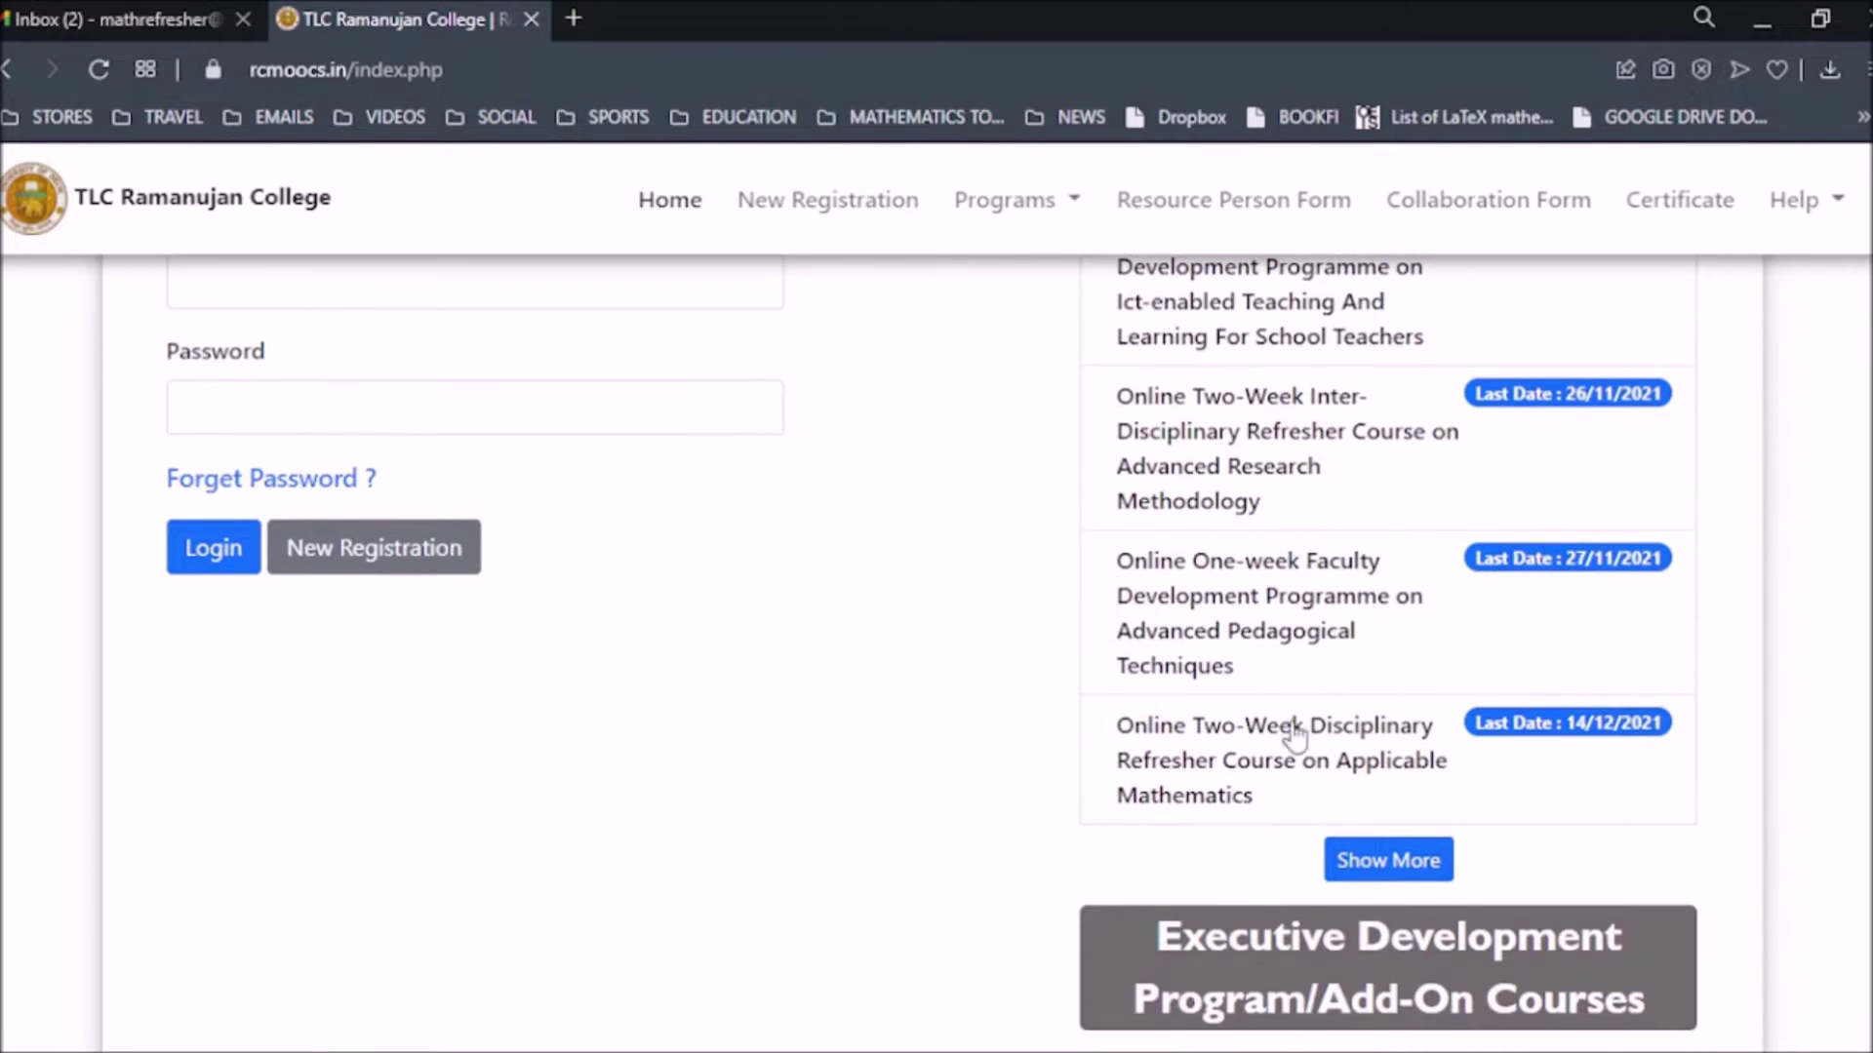
{"action": "scroll", "coordinate": [1266, 747], "scroll_direction": "up", "scroll_amount": 1}
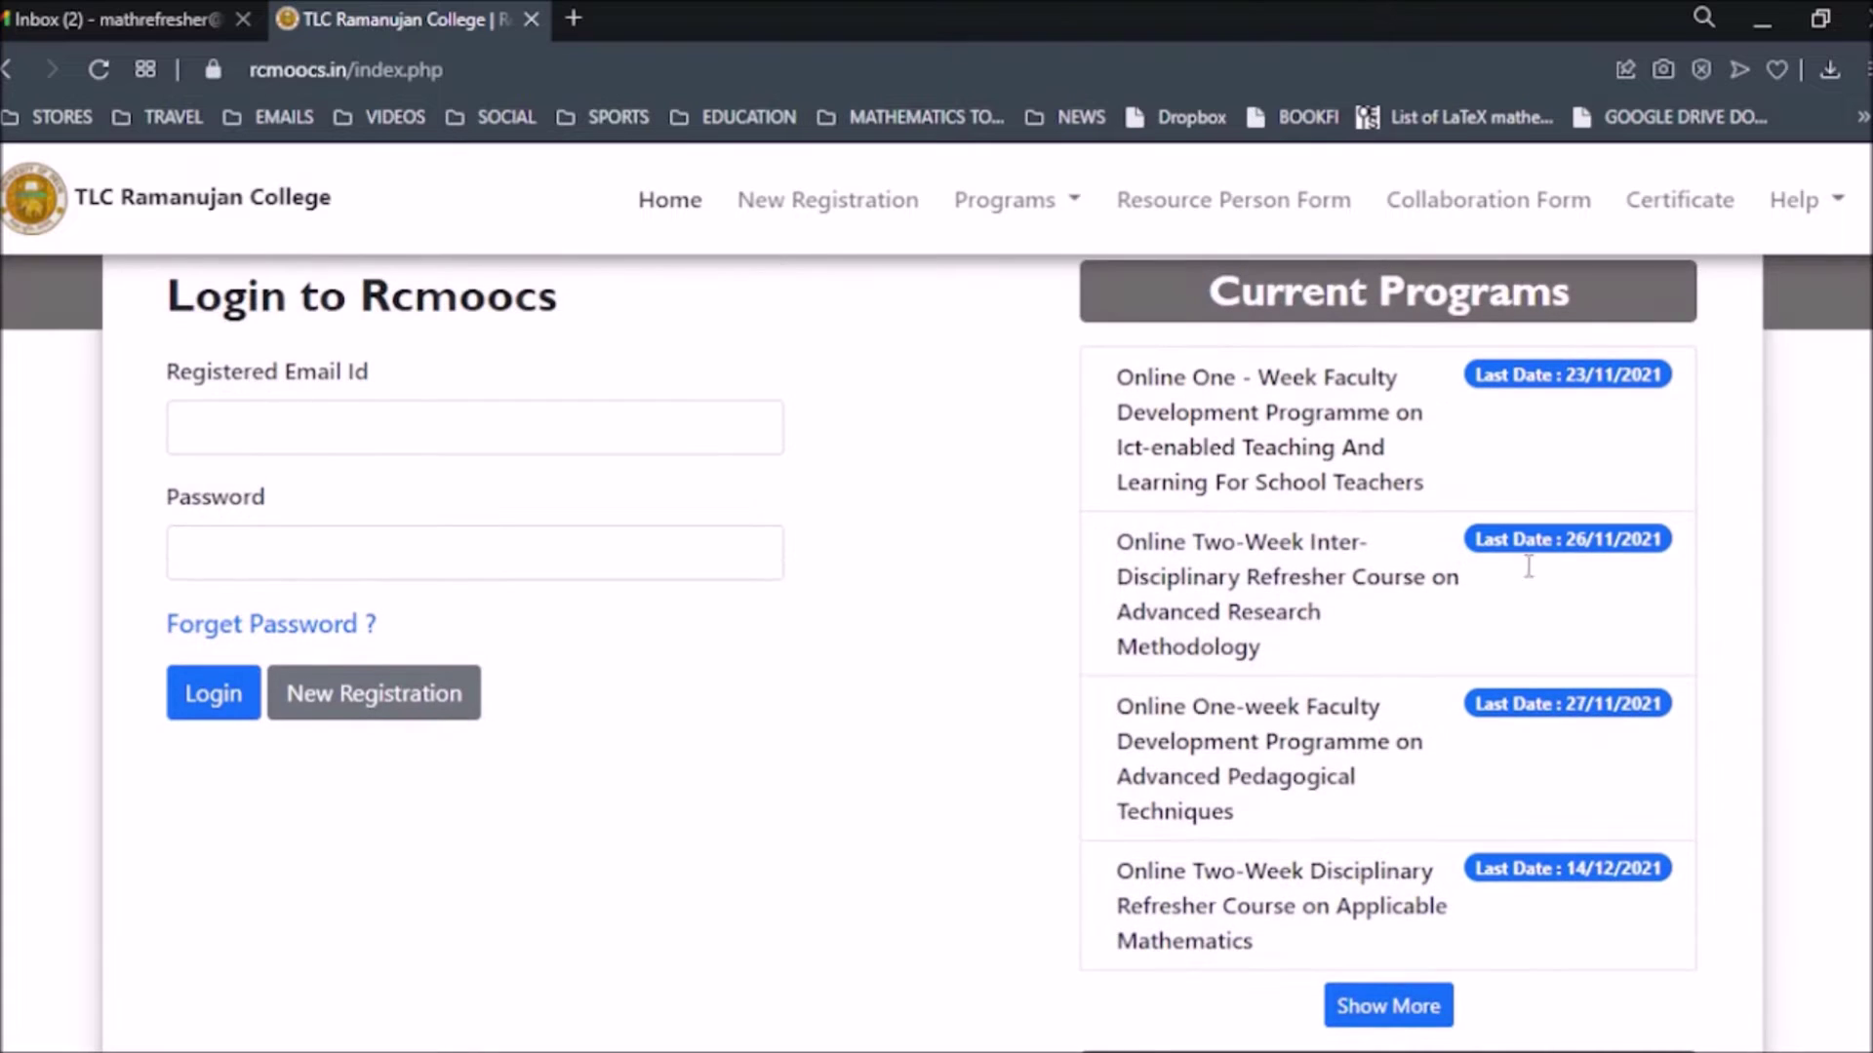
{"action": "left_click", "coordinate": [1212, 585]}
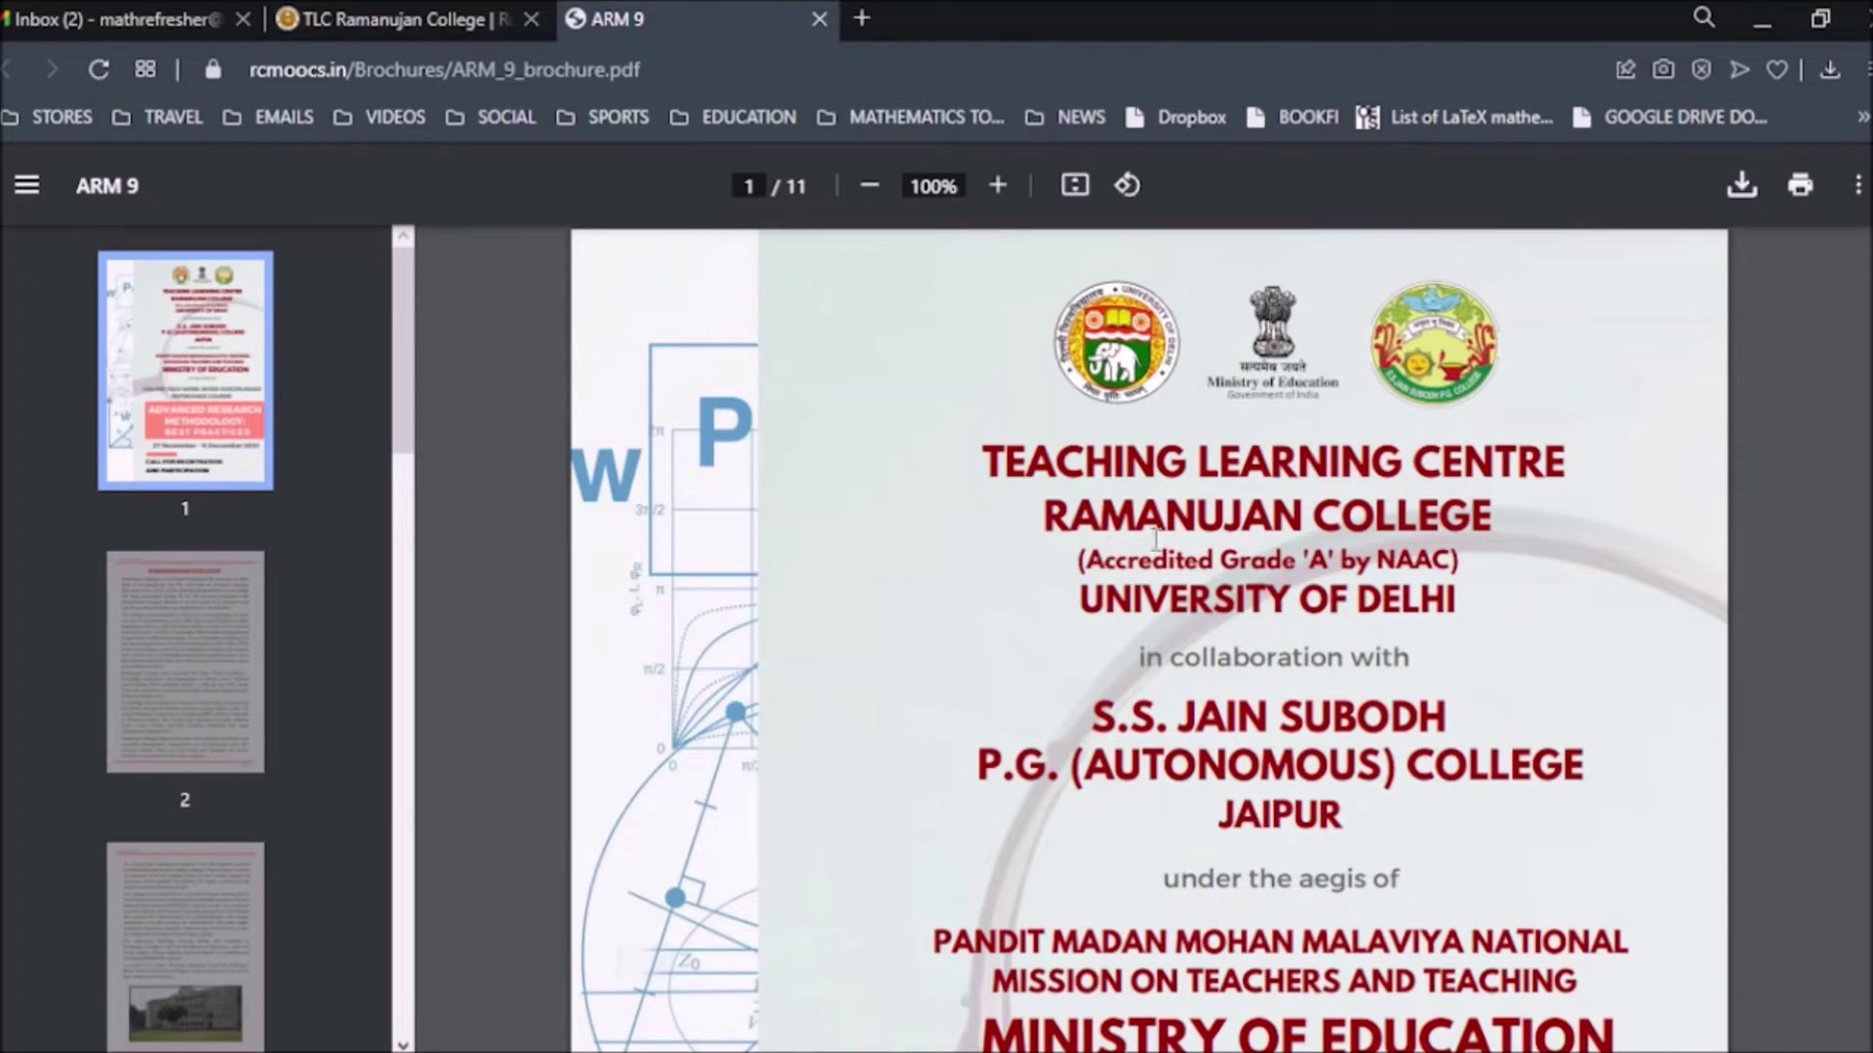
Skim the ARM 9 brochure, then open the Applicable Mathematics brochure from the college site.
{"action": "scroll", "coordinate": [1236, 595], "scroll_direction": "down", "scroll_amount": 20}
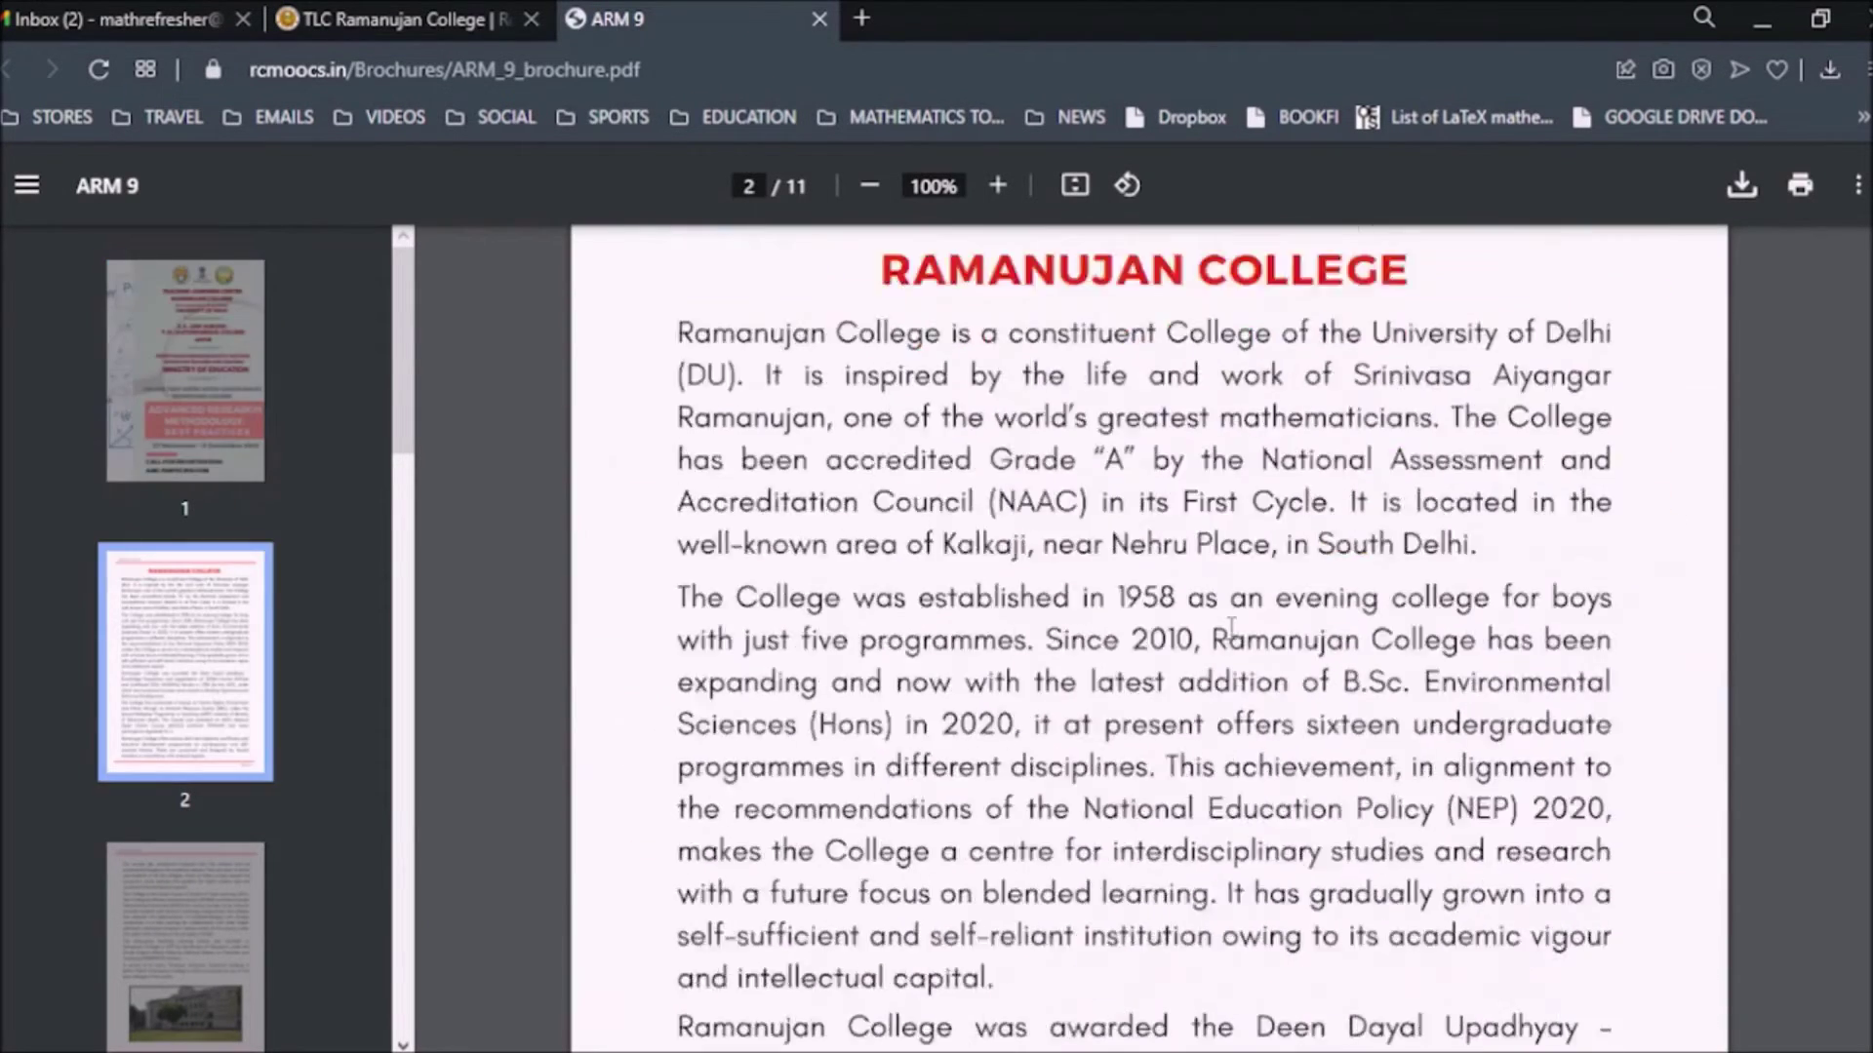
{"action": "scroll", "coordinate": [1231, 628], "scroll_direction": "down", "scroll_amount": 20}
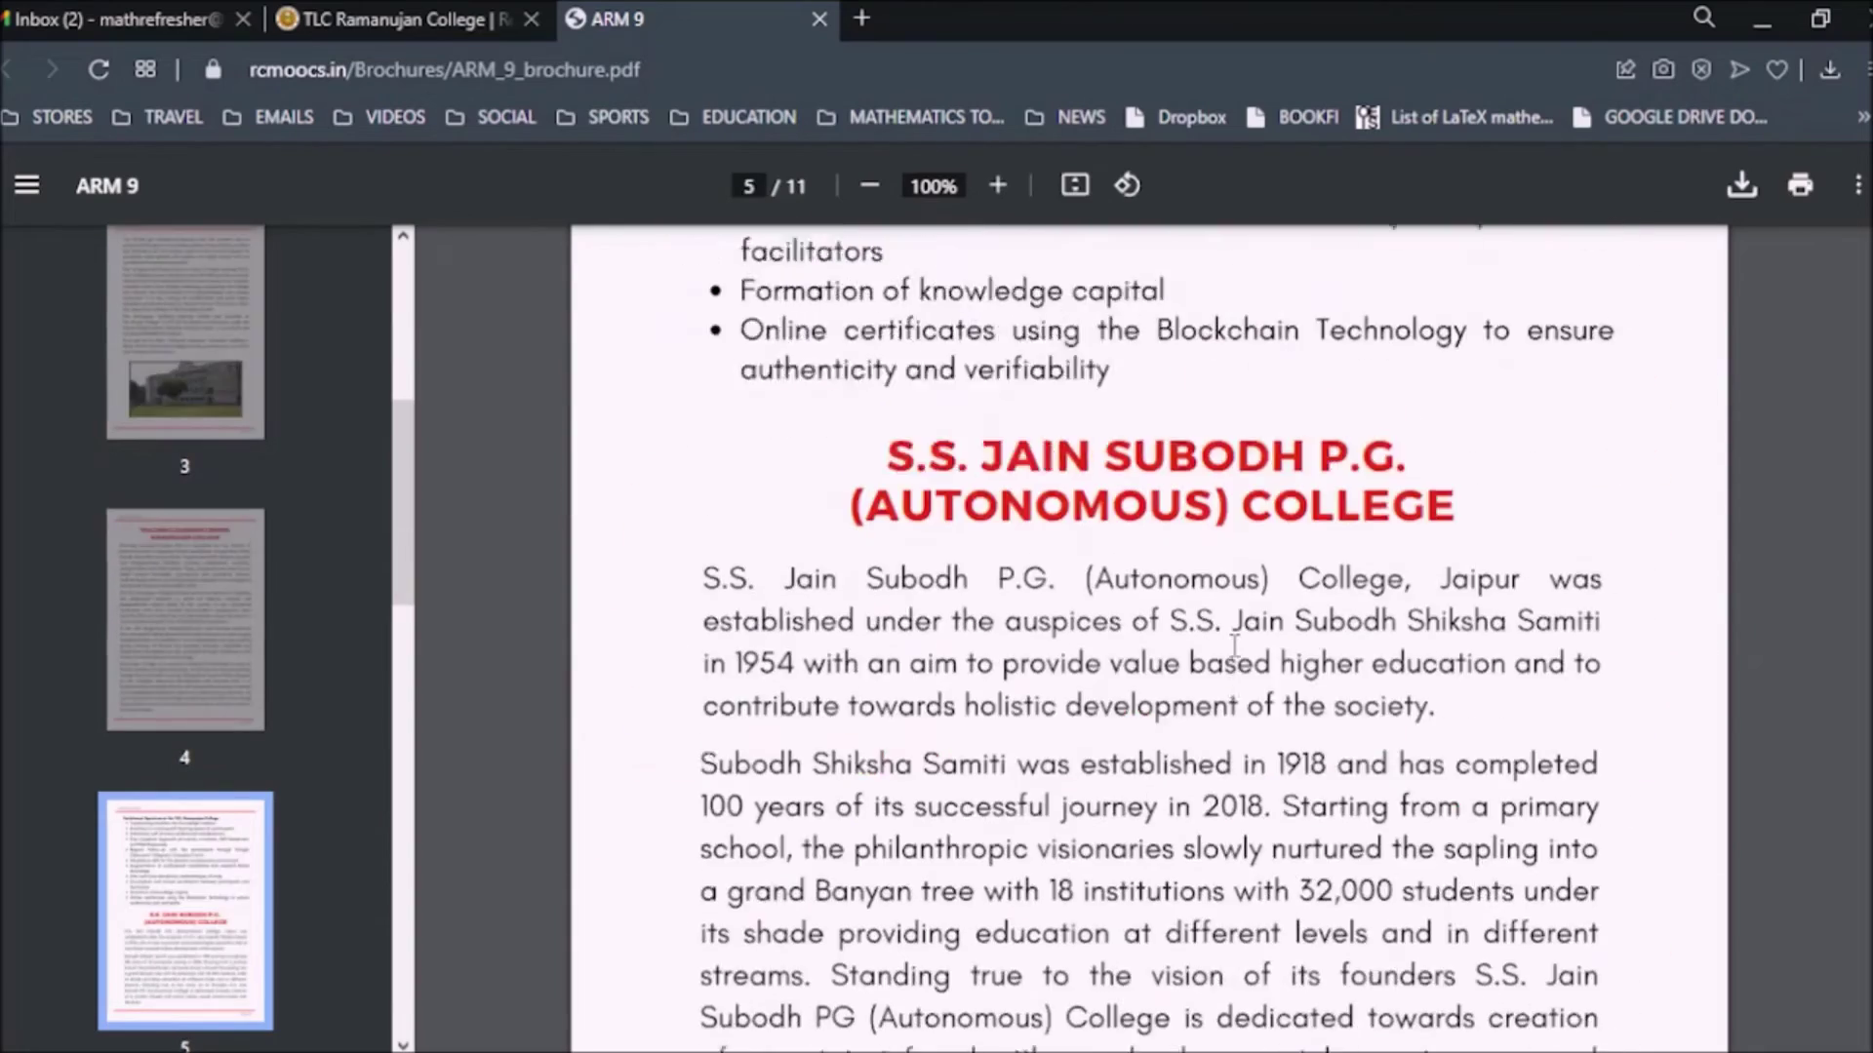
{"action": "scroll", "coordinate": [1234, 646], "scroll_direction": "down", "scroll_amount": 8}
{"action": "left_click", "coordinate": [348, 6]}
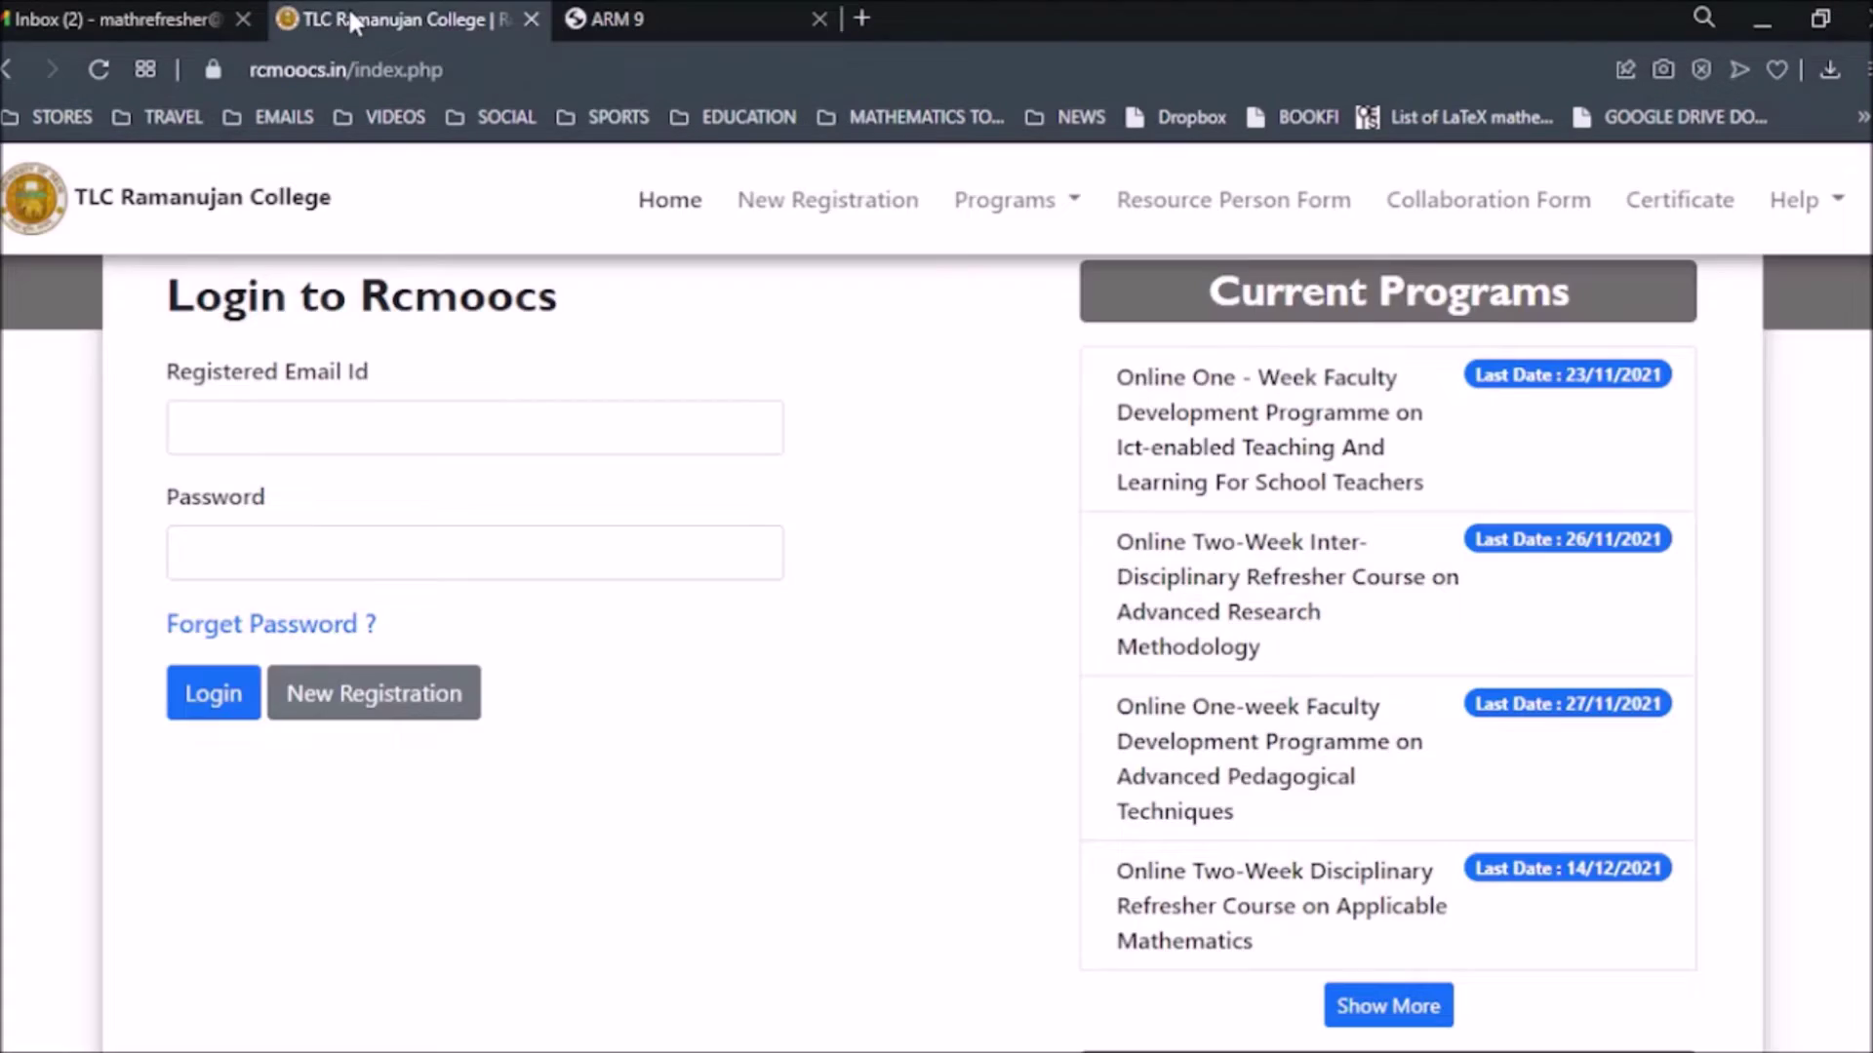
{"action": "scroll", "coordinate": [1099, 869], "scroll_direction": "down", "scroll_amount": 3}
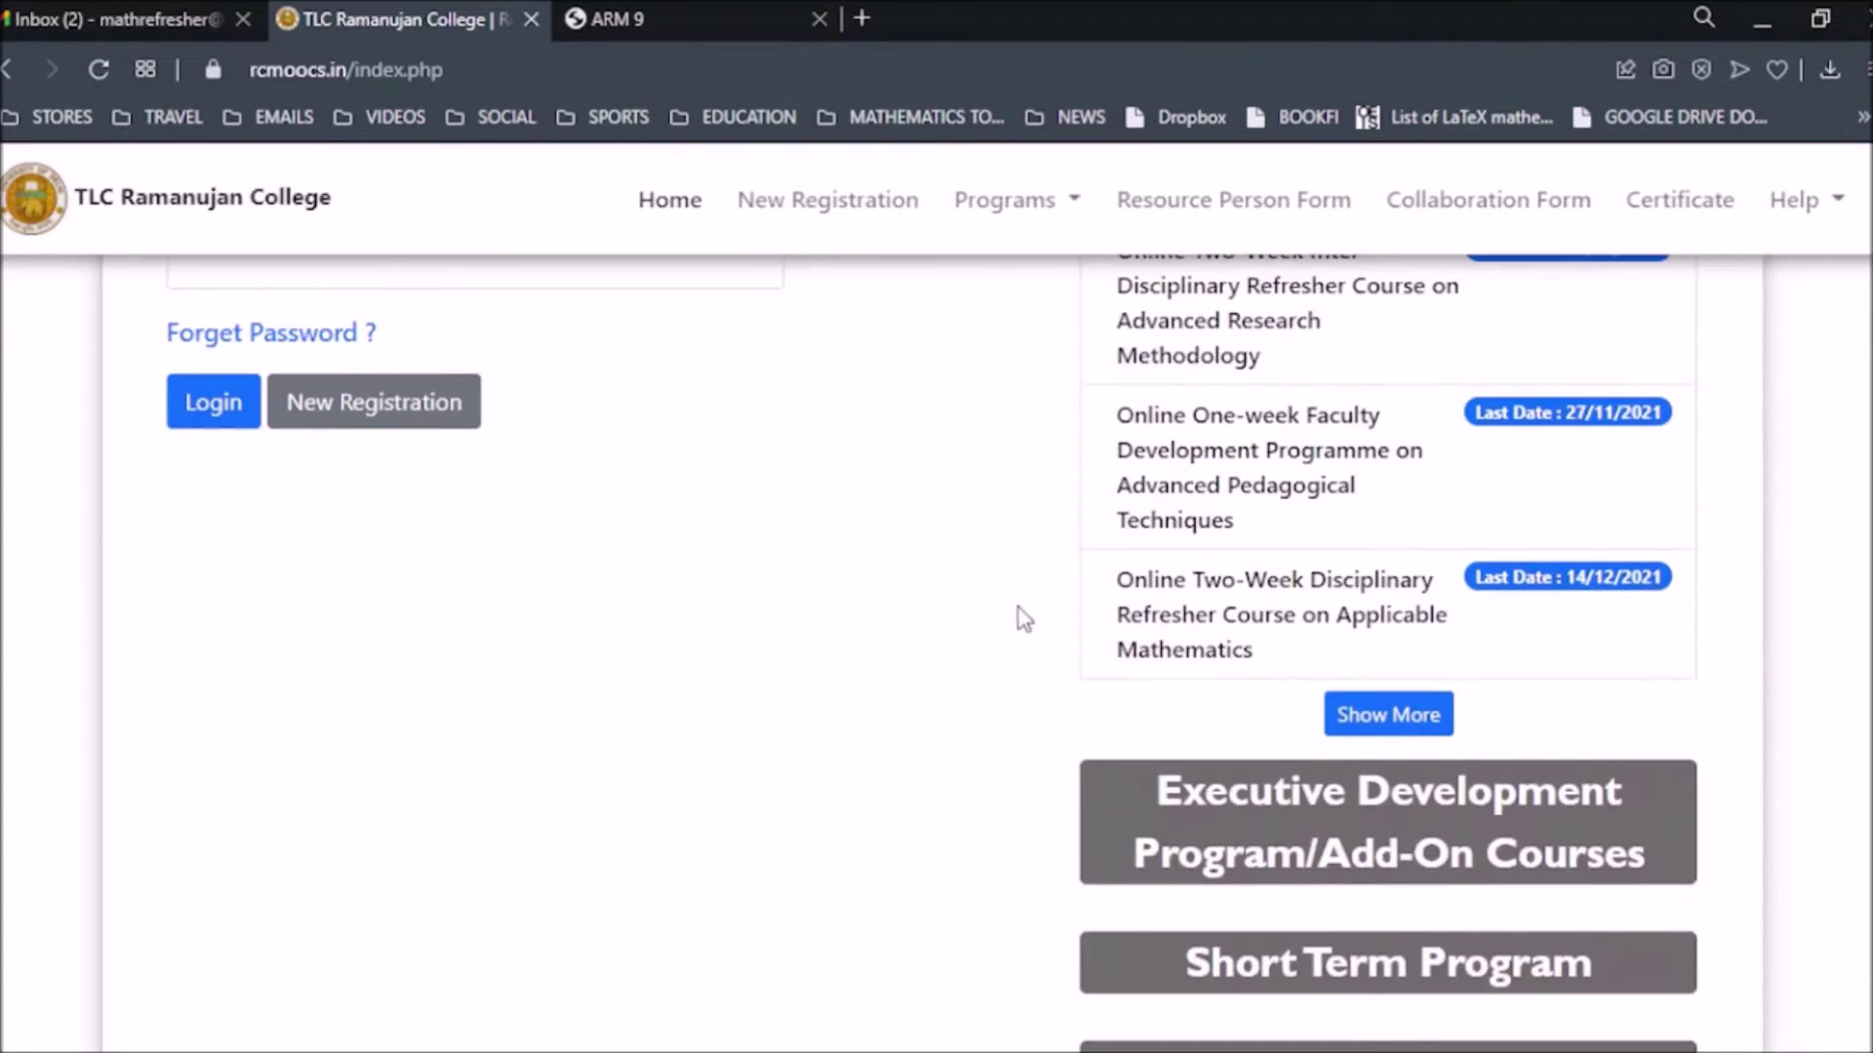
{"action": "left_click", "coordinate": [1249, 627]}
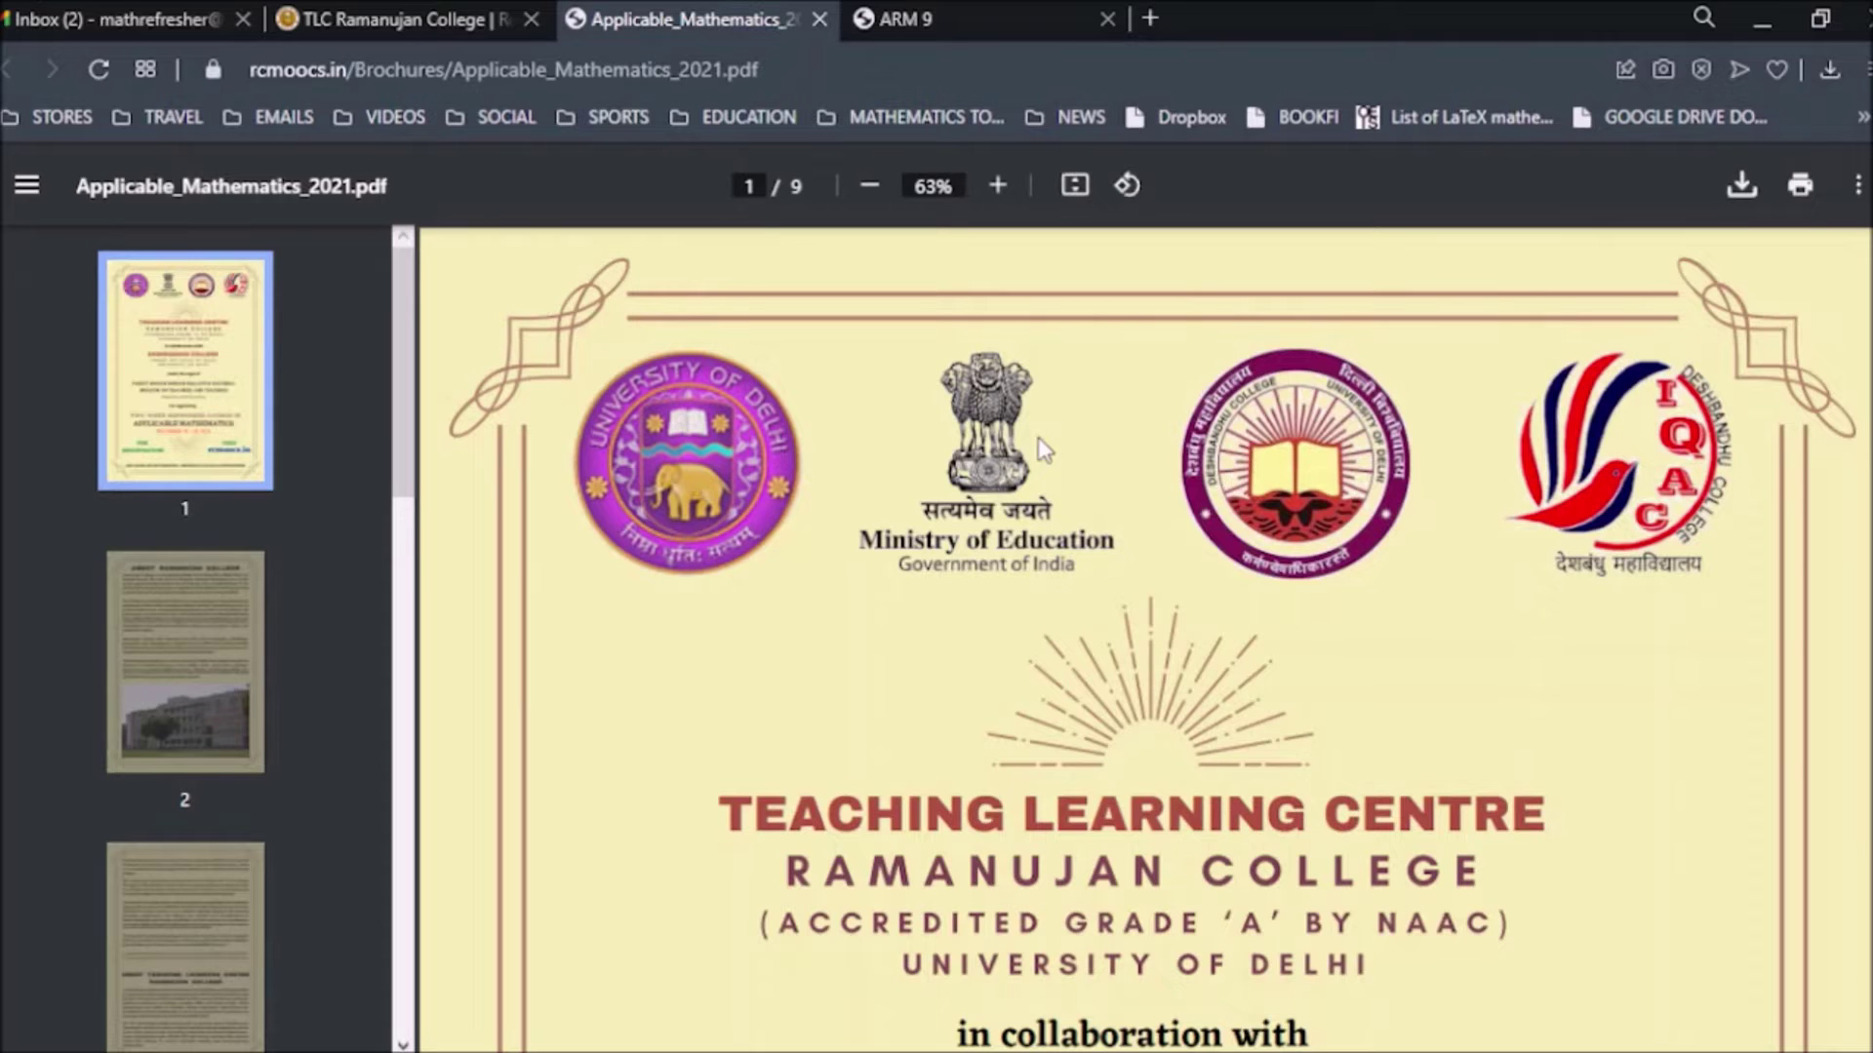
Skim the Applicable Mathematics 2021 brochure and return to the college home page.
{"action": "scroll", "coordinate": [573, 578], "scroll_direction": "down", "scroll_amount": 5}
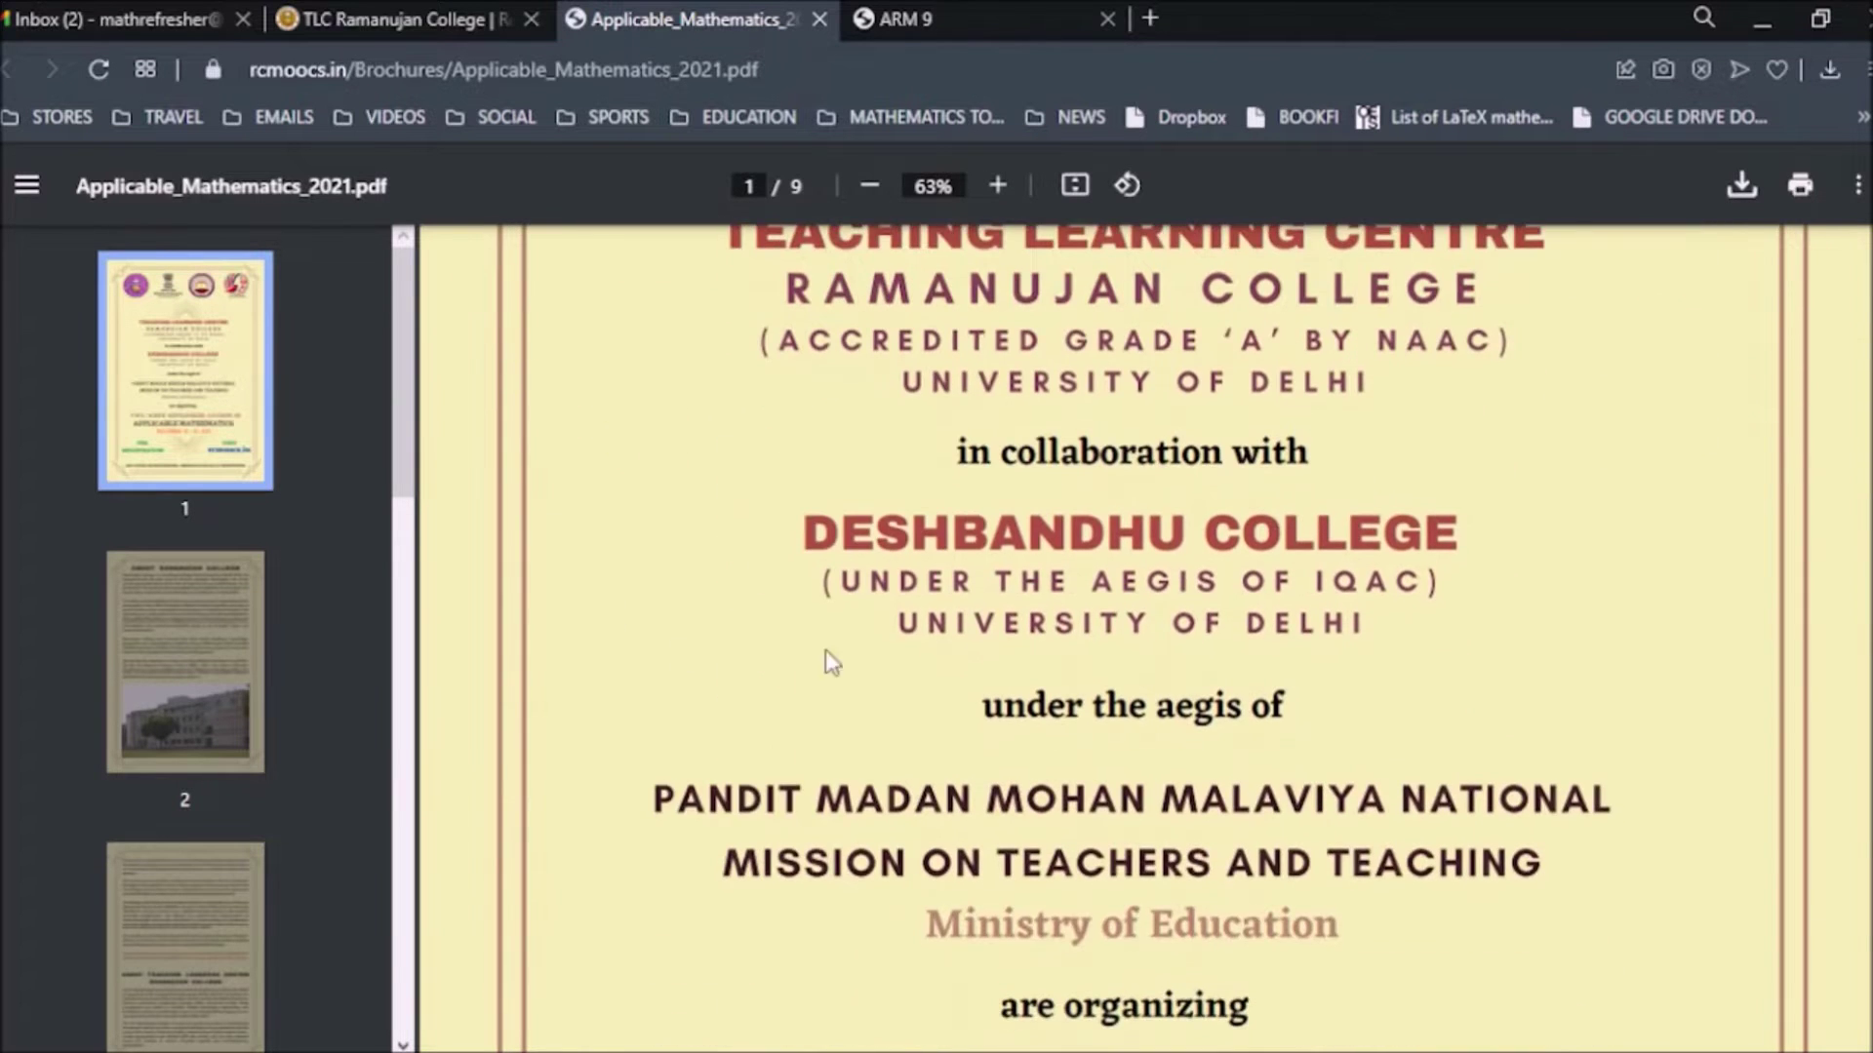
{"action": "scroll", "coordinate": [1112, 689], "scroll_direction": "down", "scroll_amount": 20}
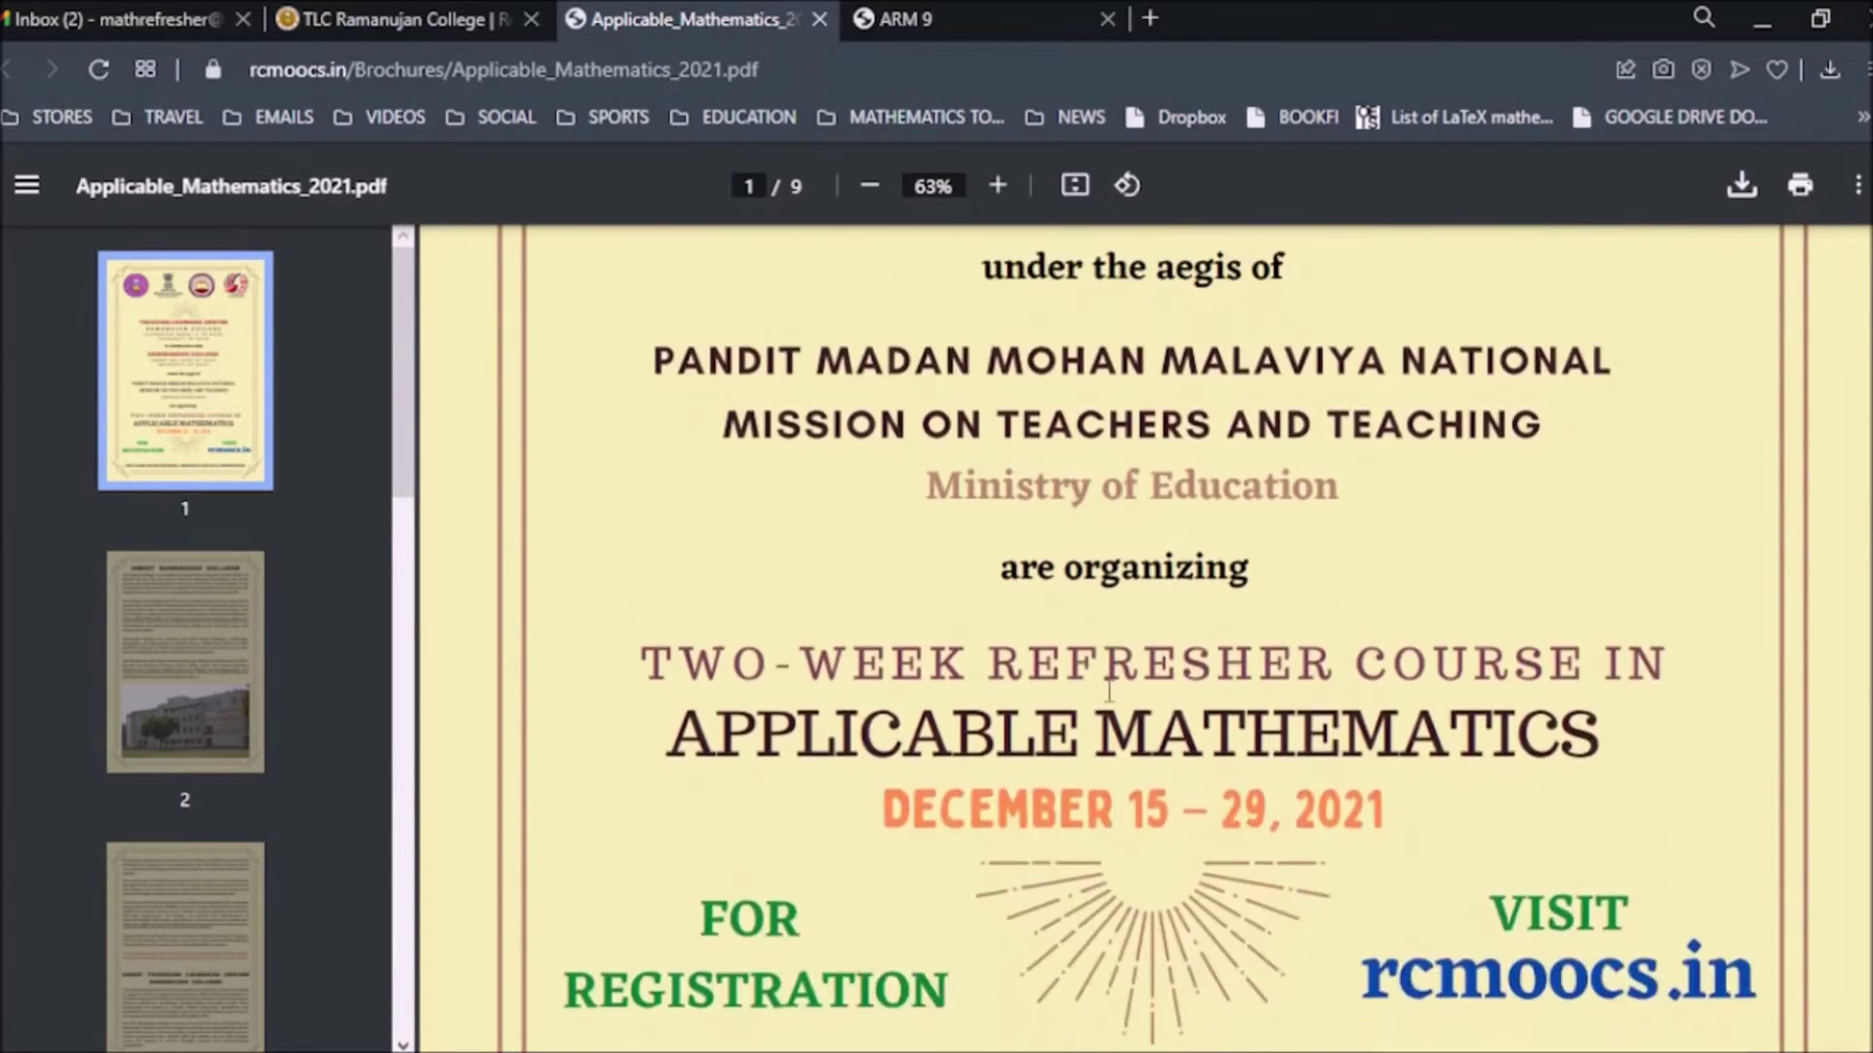
{"action": "scroll", "coordinate": [1102, 681], "scroll_direction": "down", "scroll_amount": 20}
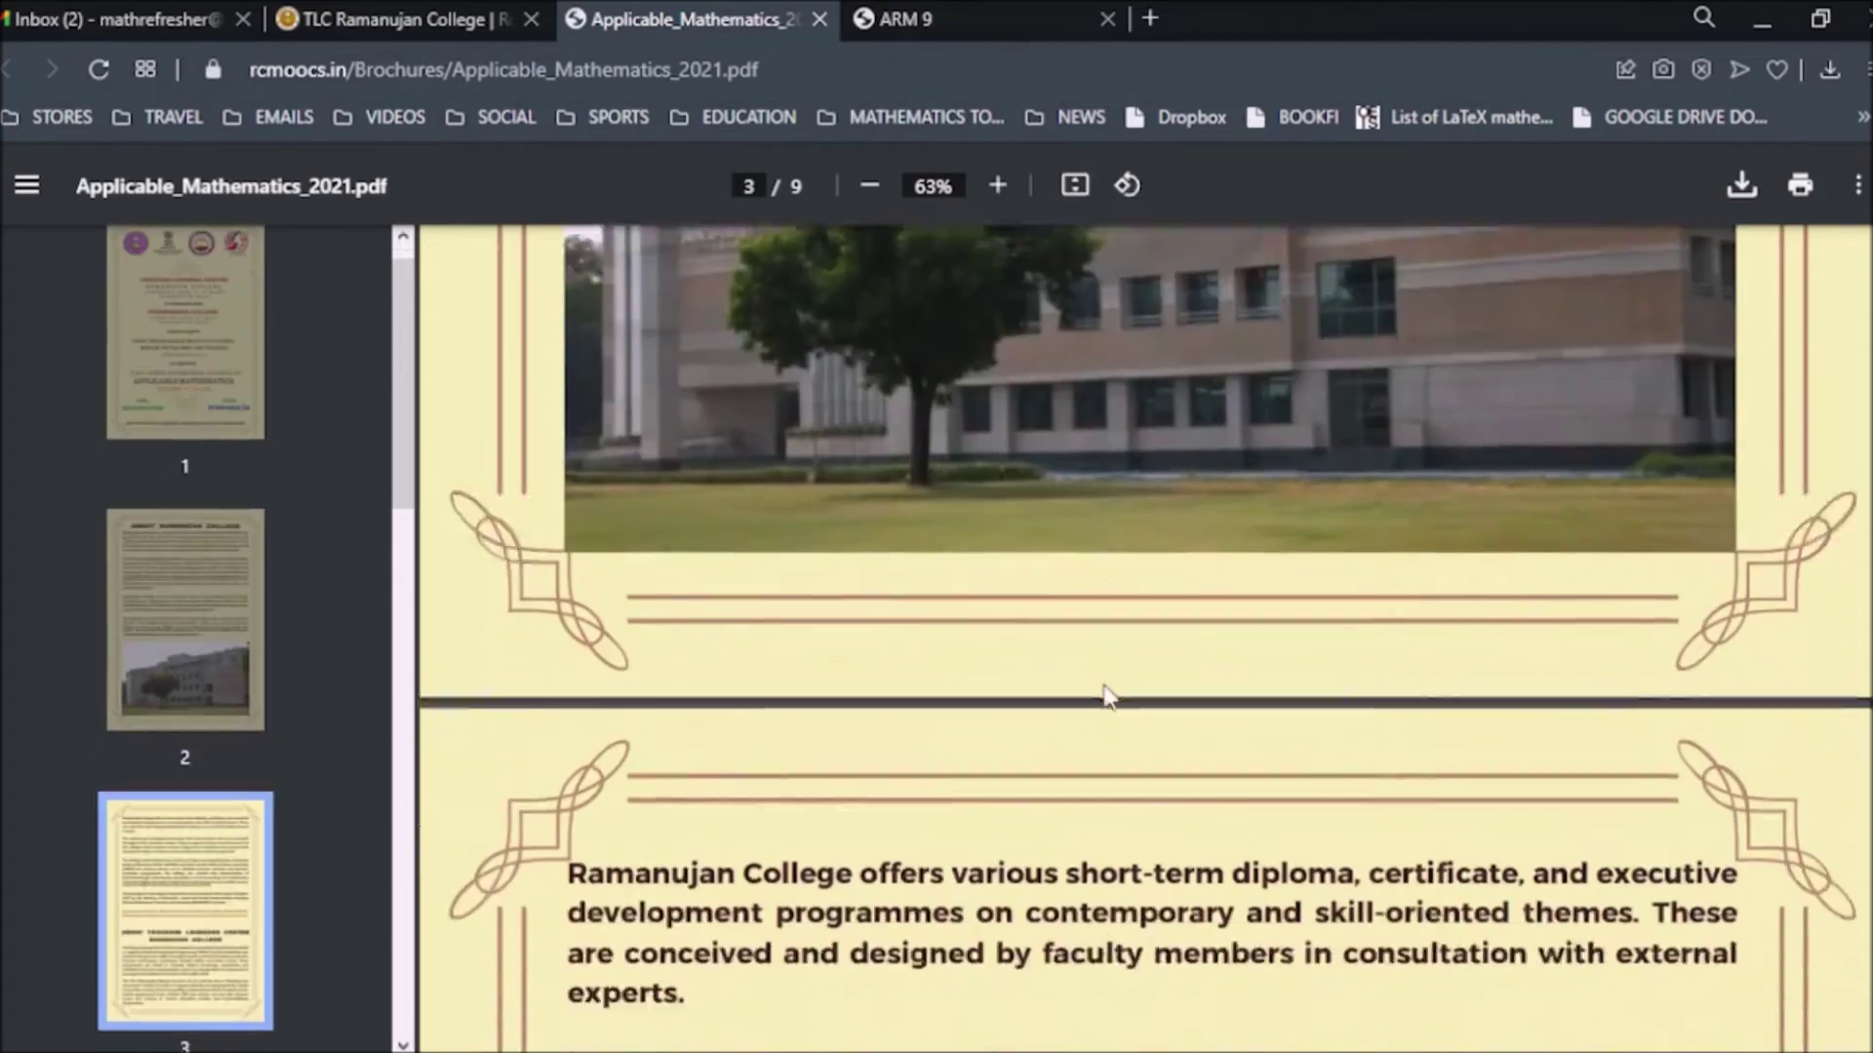
{"action": "scroll", "coordinate": [1109, 698], "scroll_direction": "down", "scroll_amount": 15}
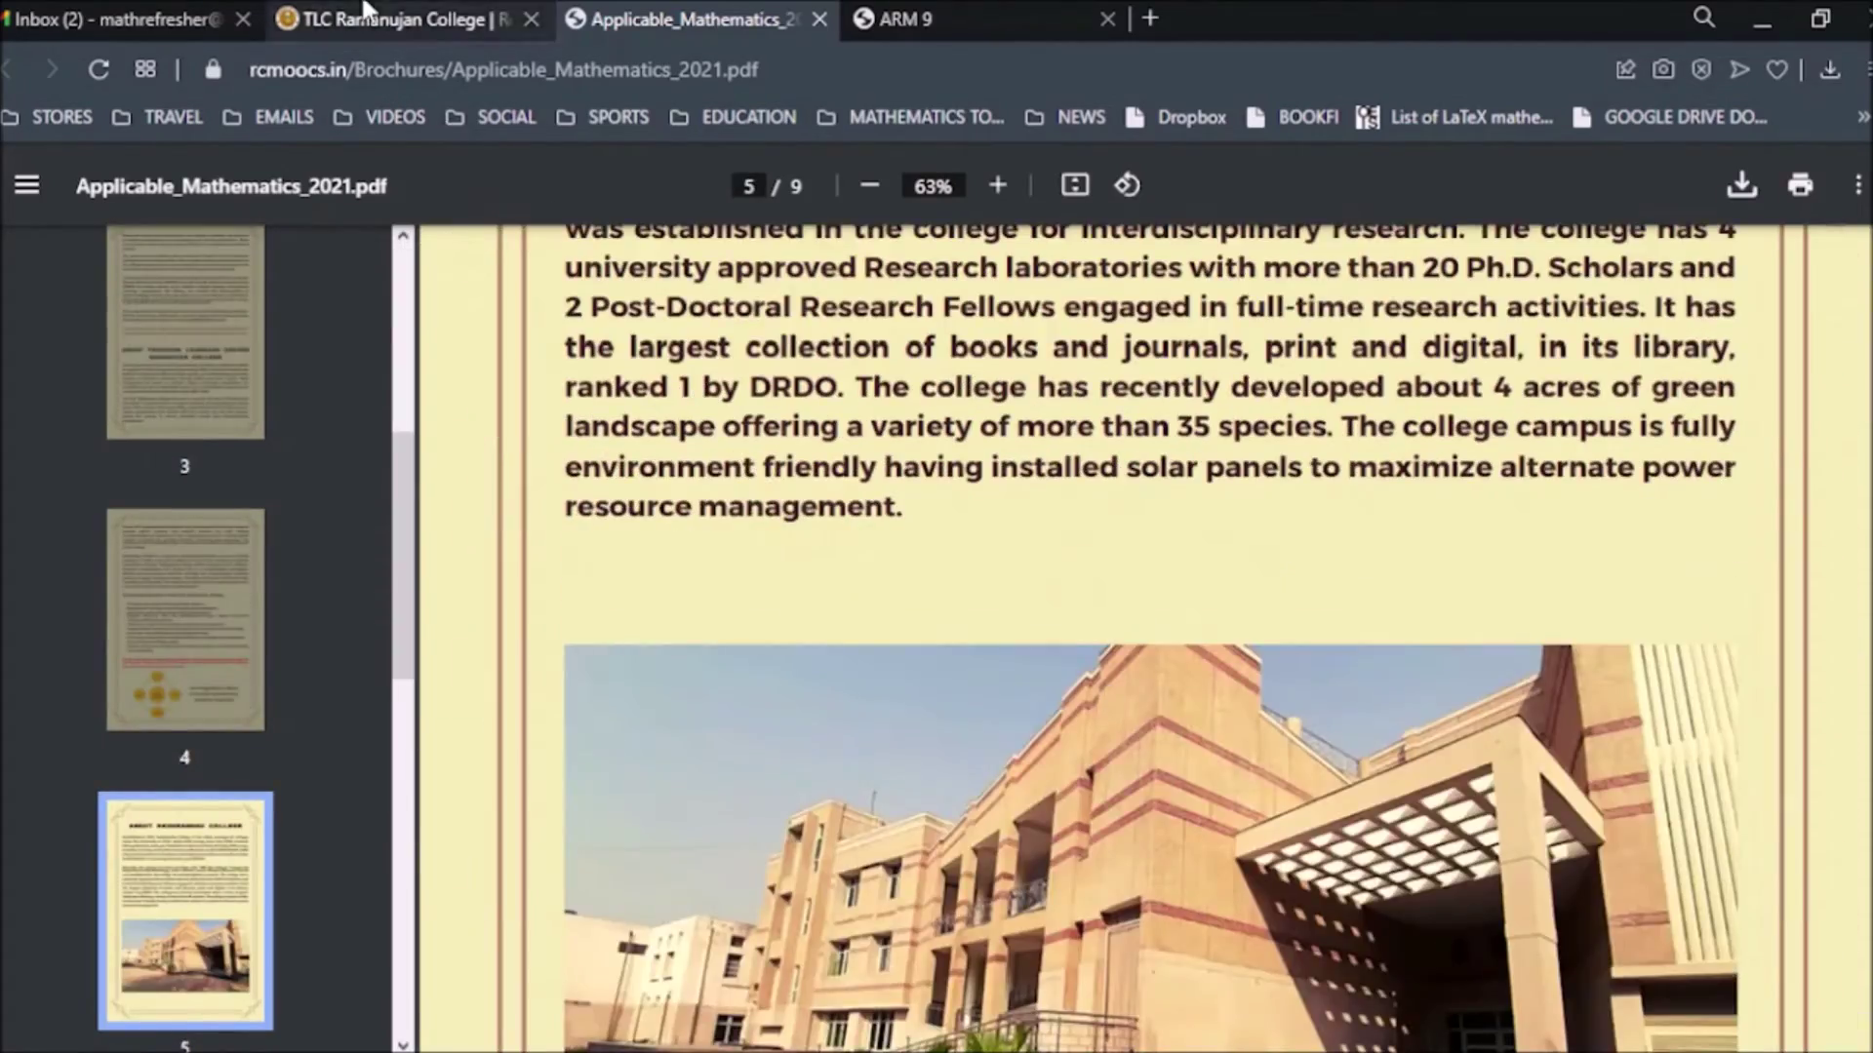
{"action": "left_click", "coordinate": [365, 14]}
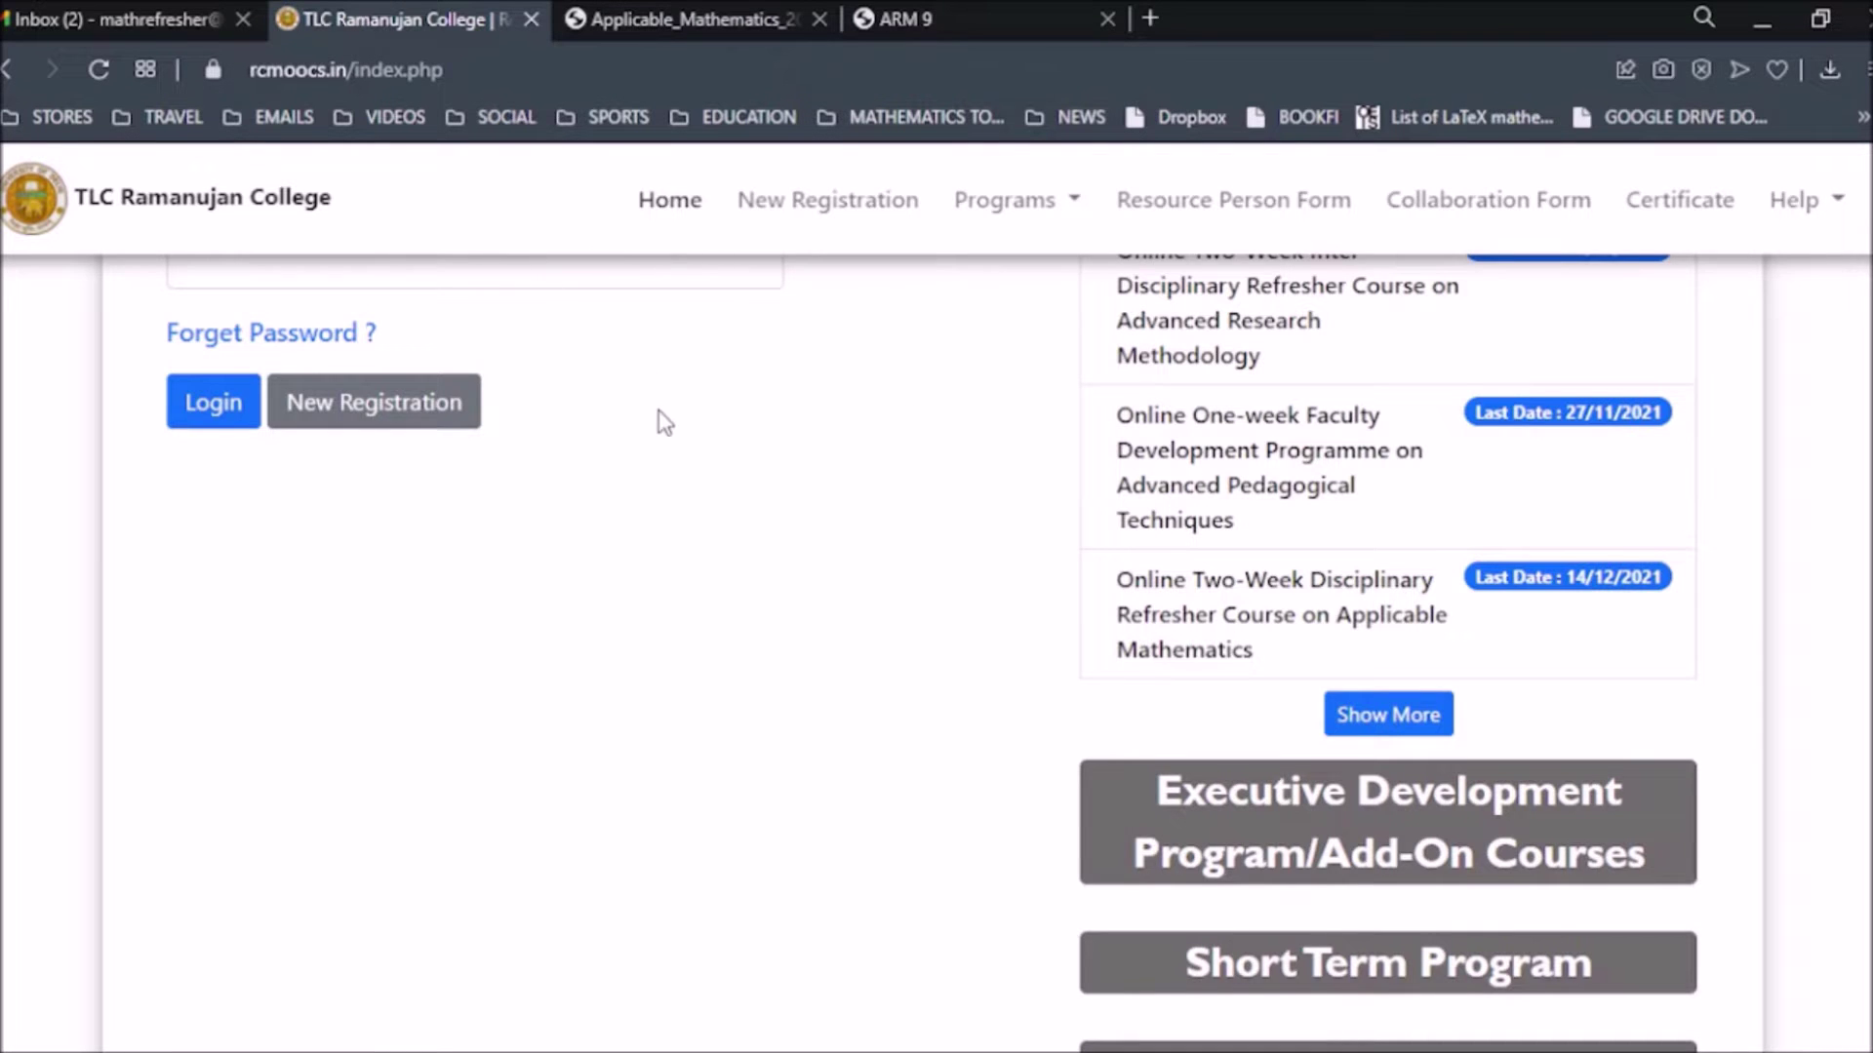
Open the New Registration sign-up form from the top of the home page.
{"action": "scroll", "coordinate": [673, 429], "scroll_direction": "up", "scroll_amount": 5}
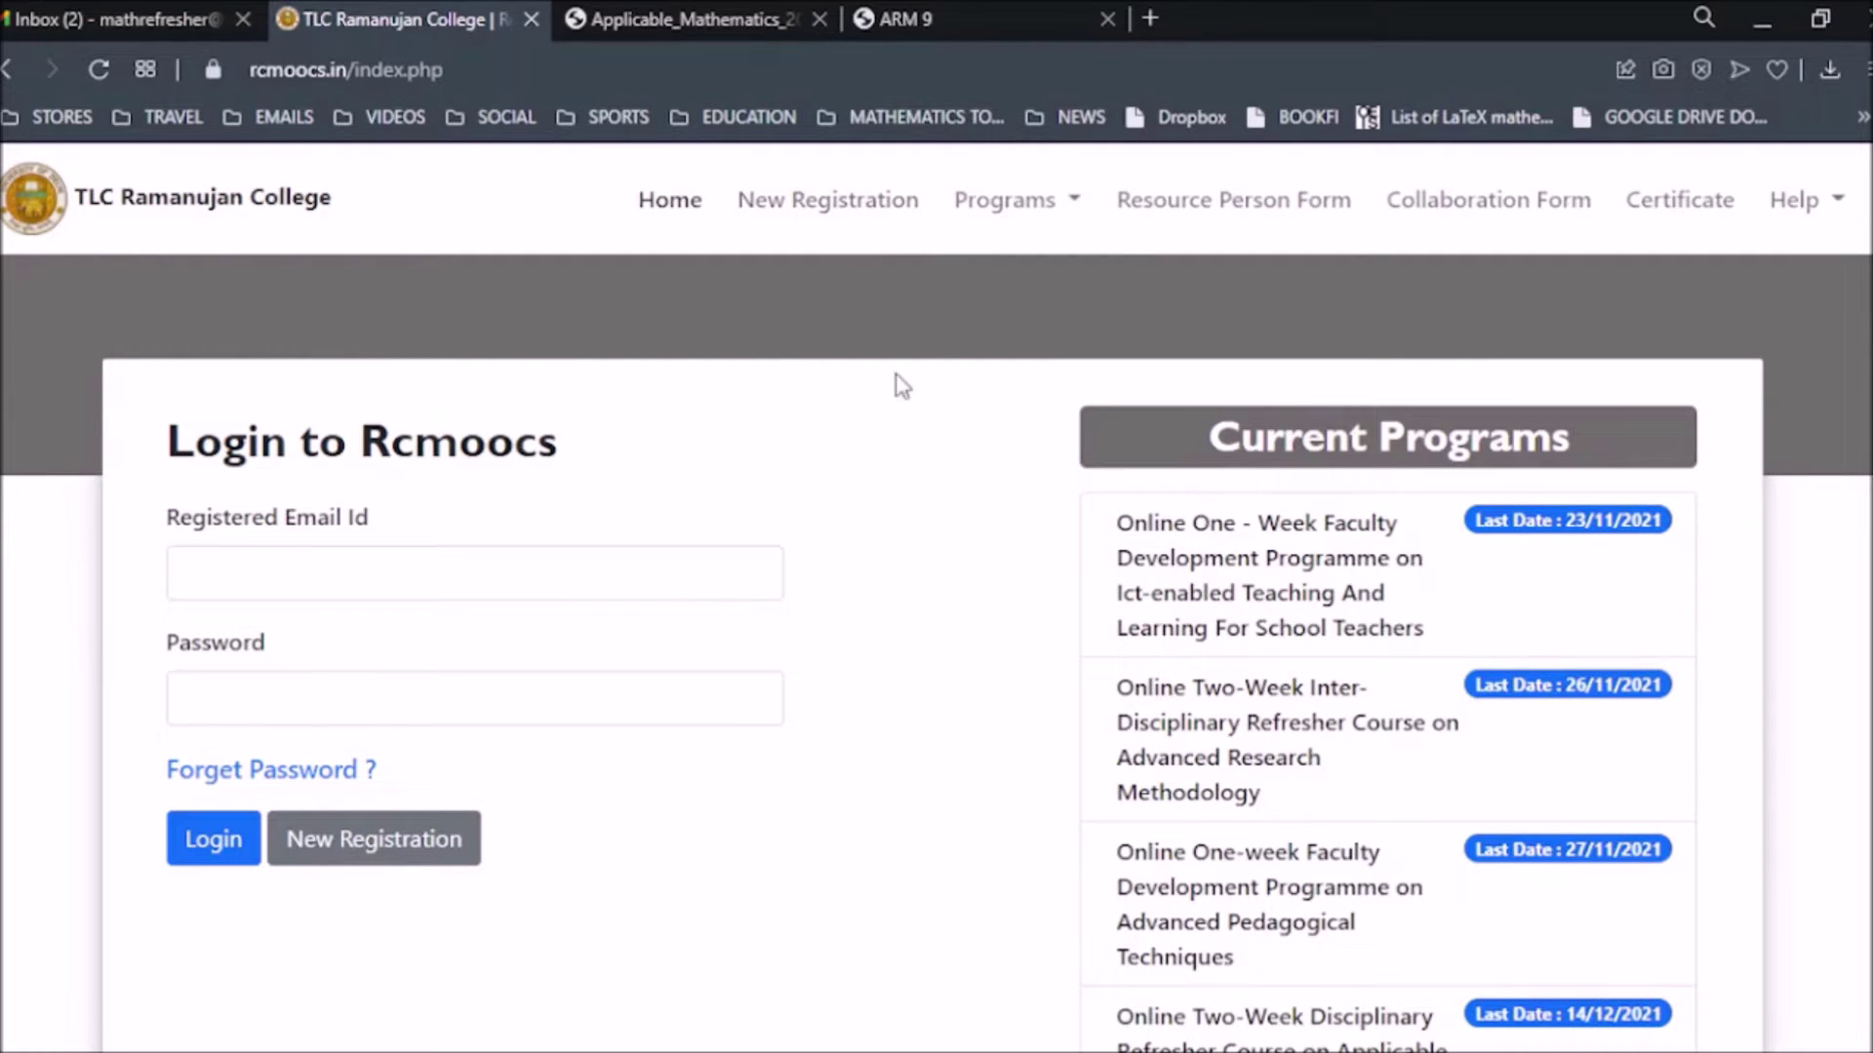
{"action": "left_click", "coordinate": [824, 207]}
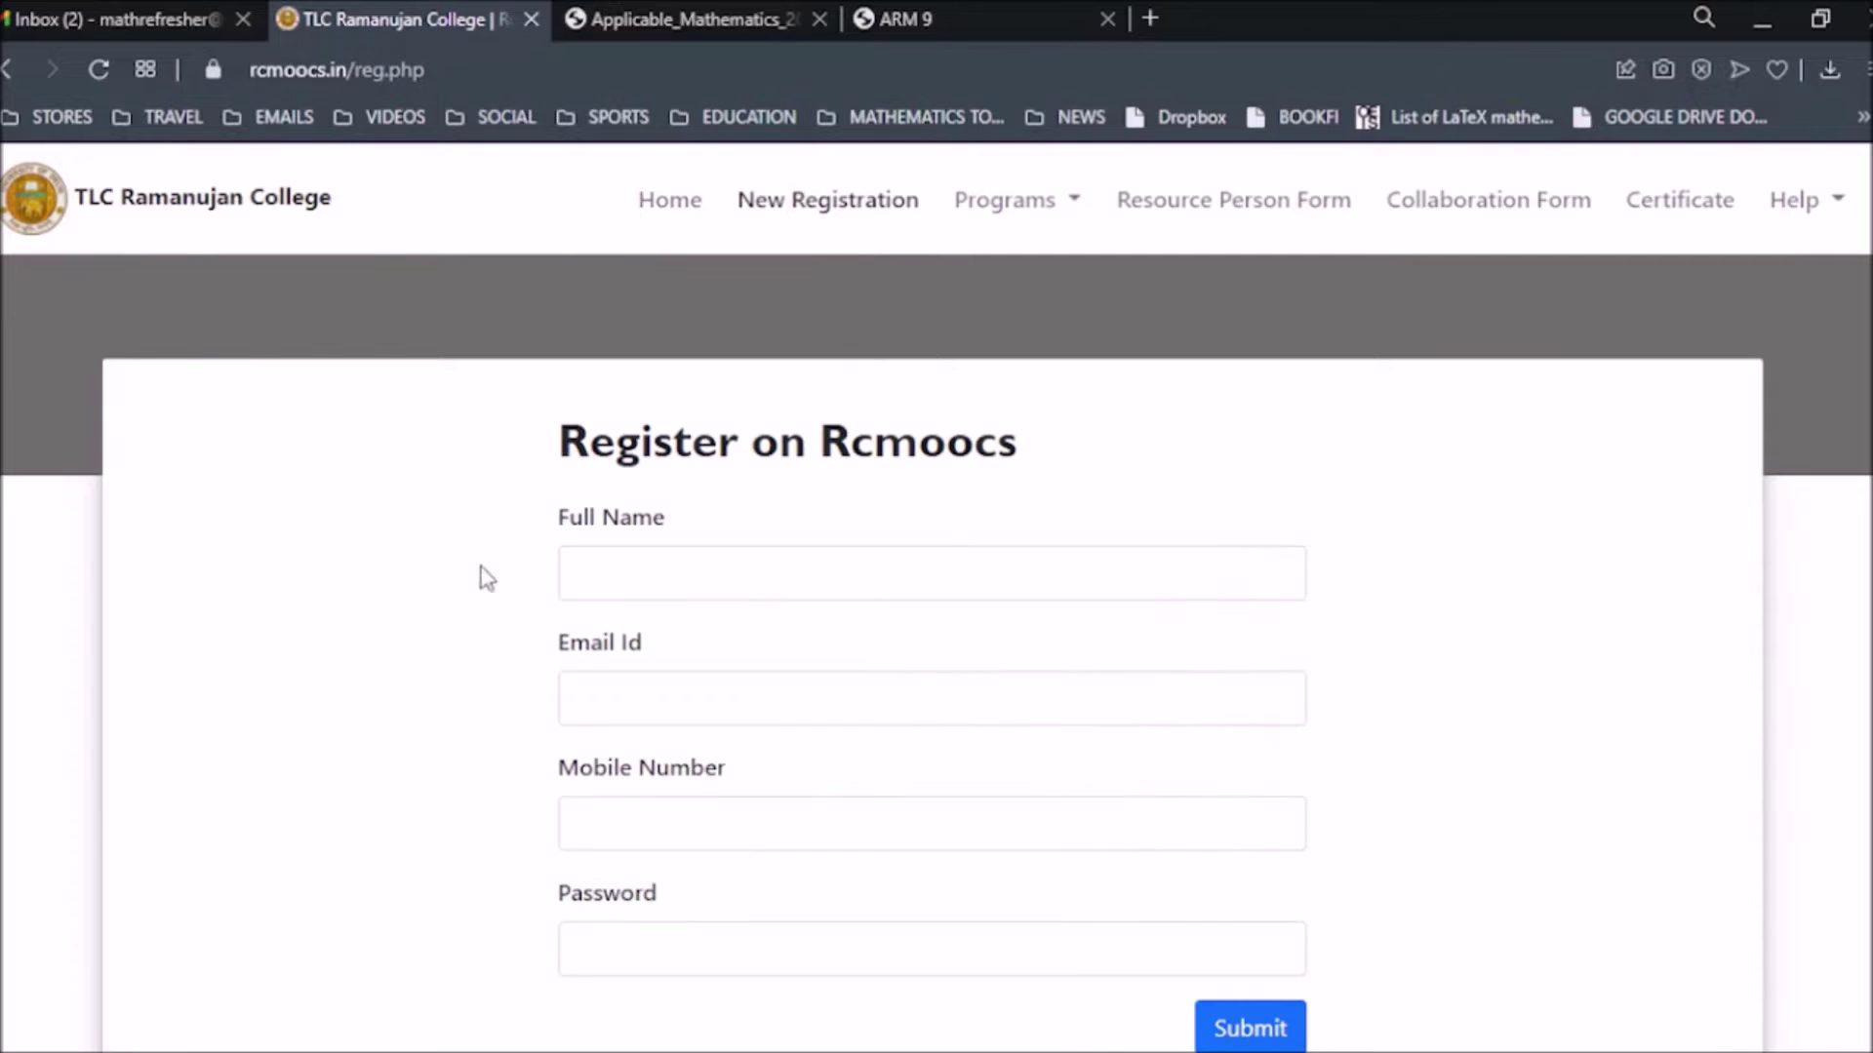
Enter the applicant's full name and e-mail address in the registration form.
{"action": "scroll", "coordinate": [702, 468], "scroll_direction": "down", "scroll_amount": 2}
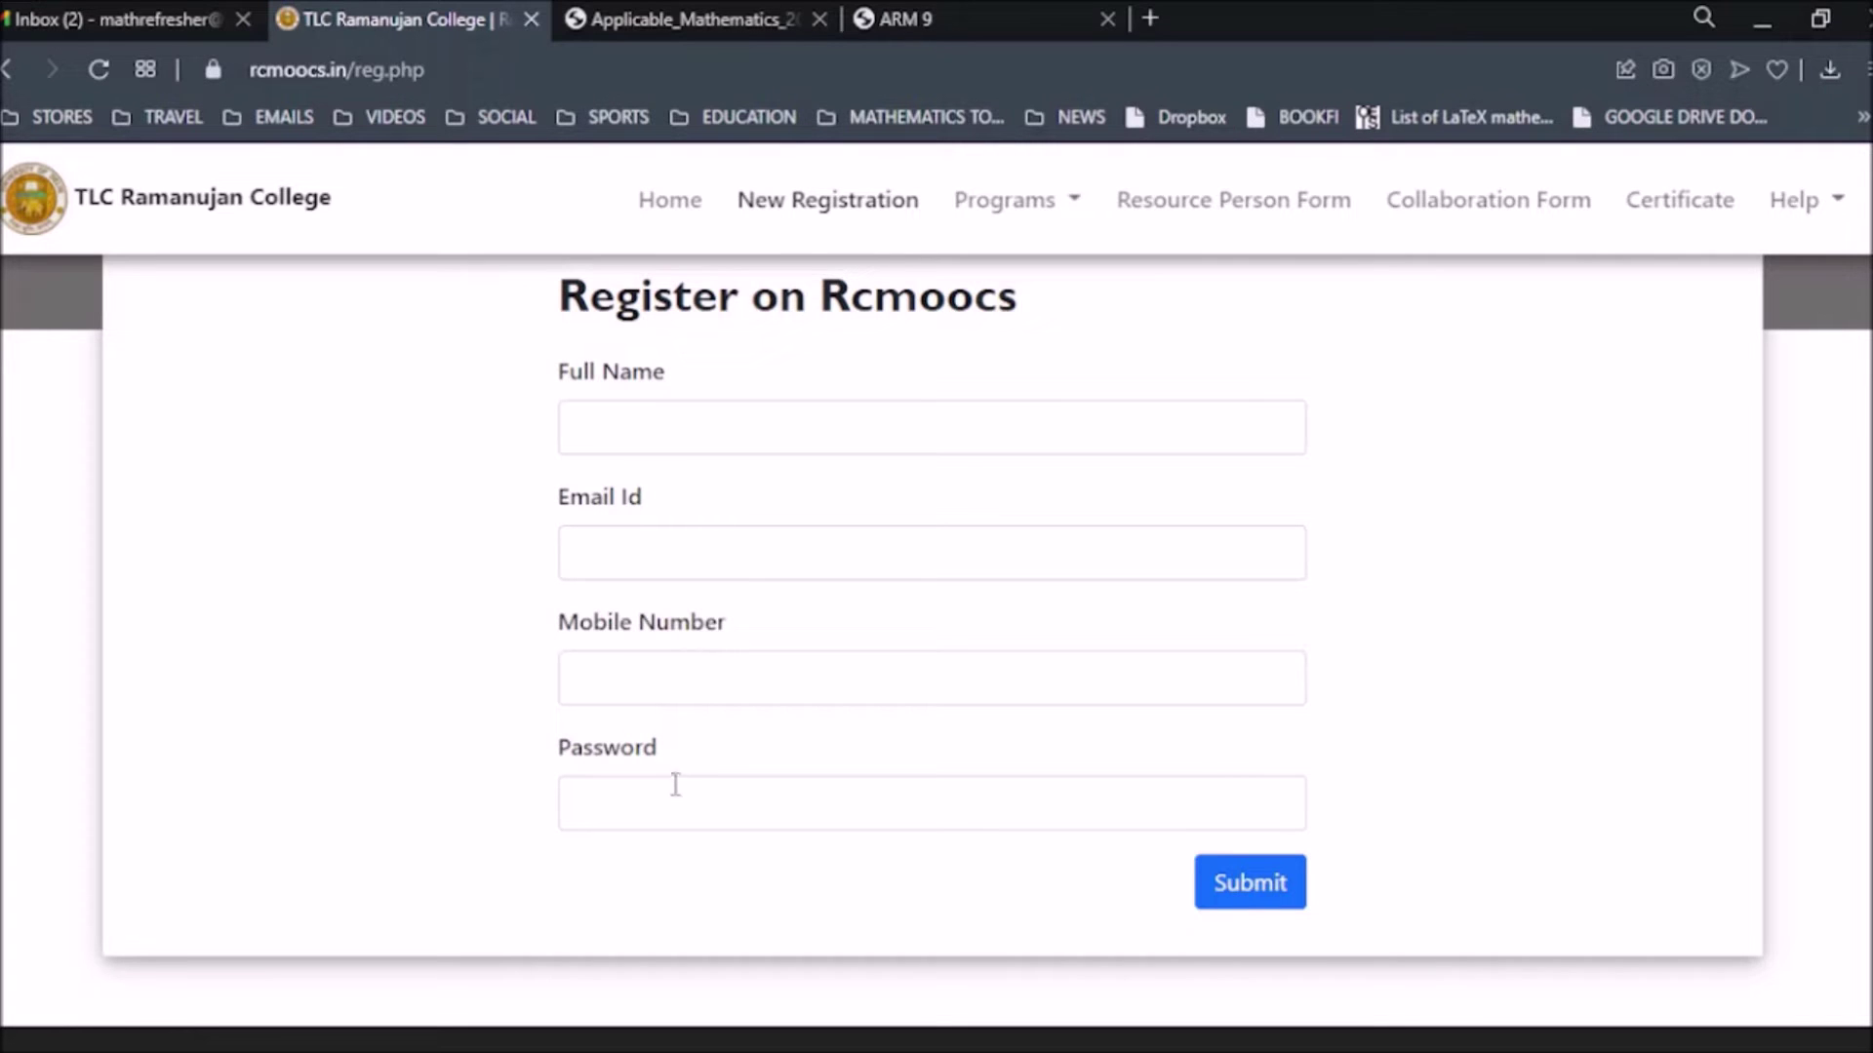
{"action": "left_click", "coordinate": [661, 426]}
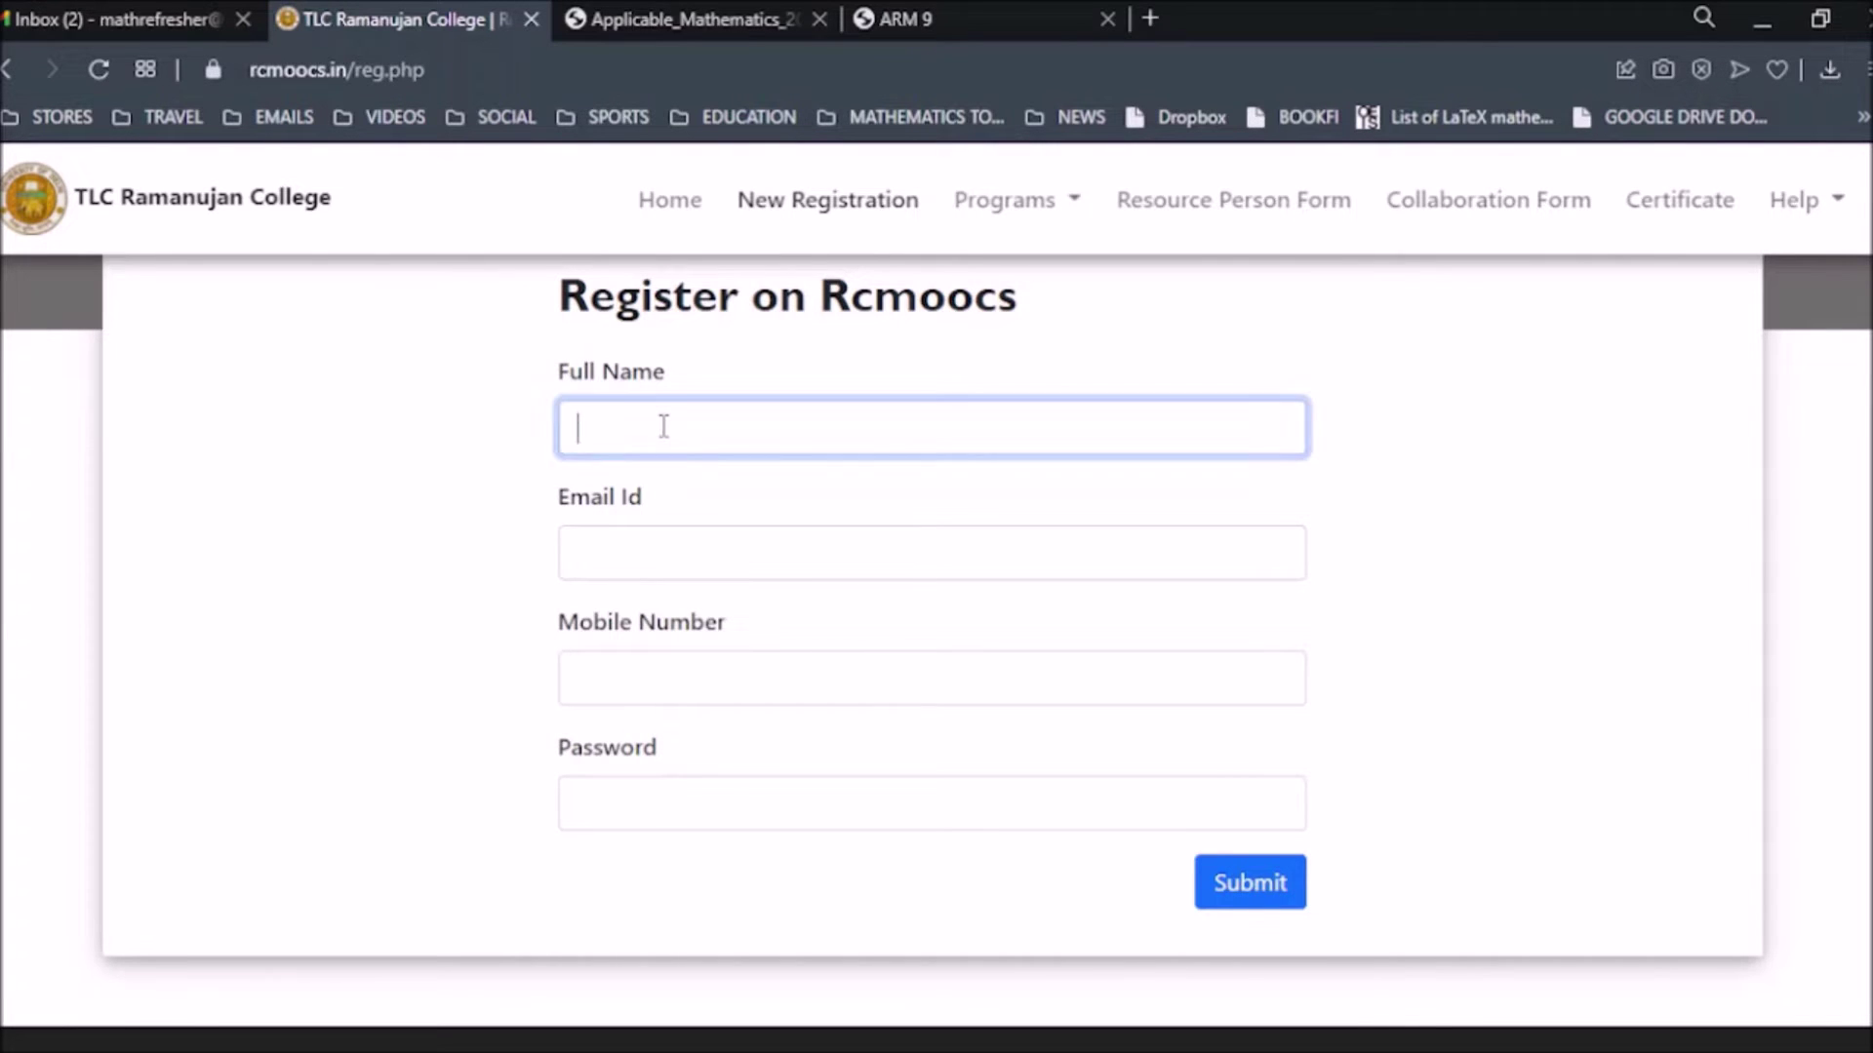
{"action": "key", "text": "Tab"}
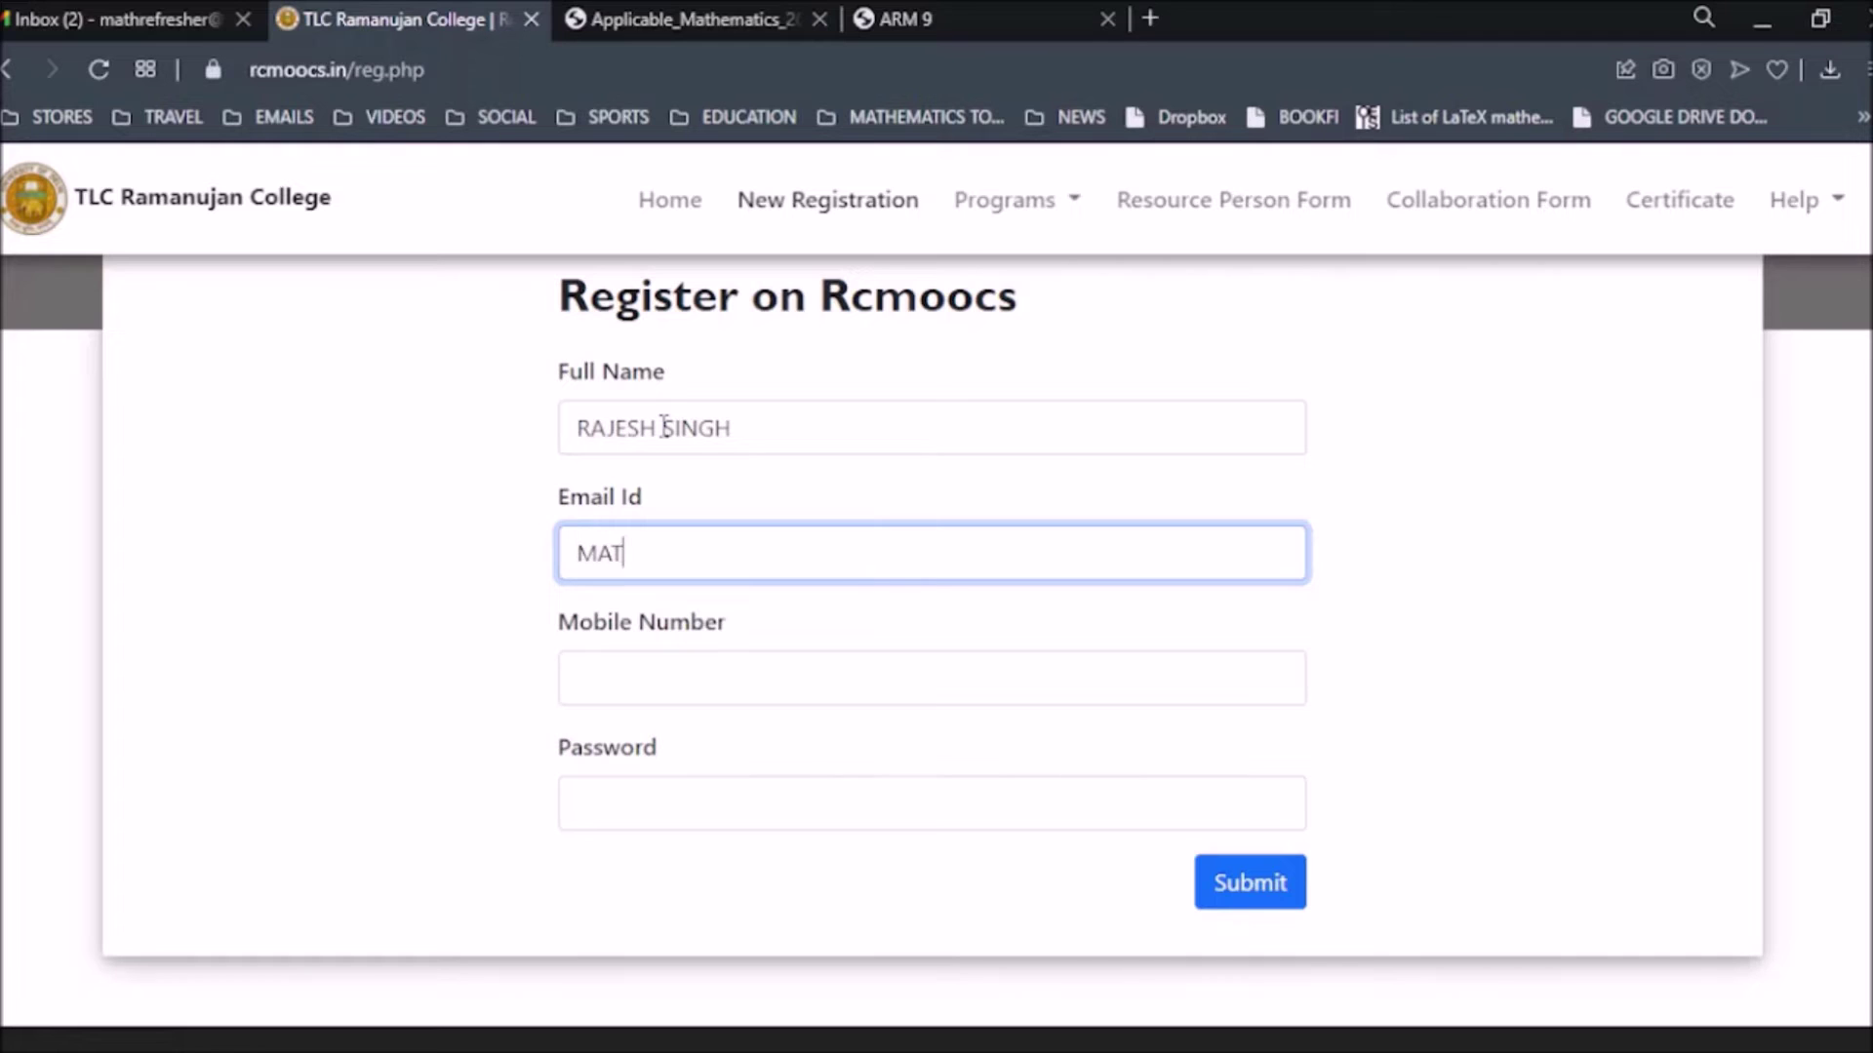
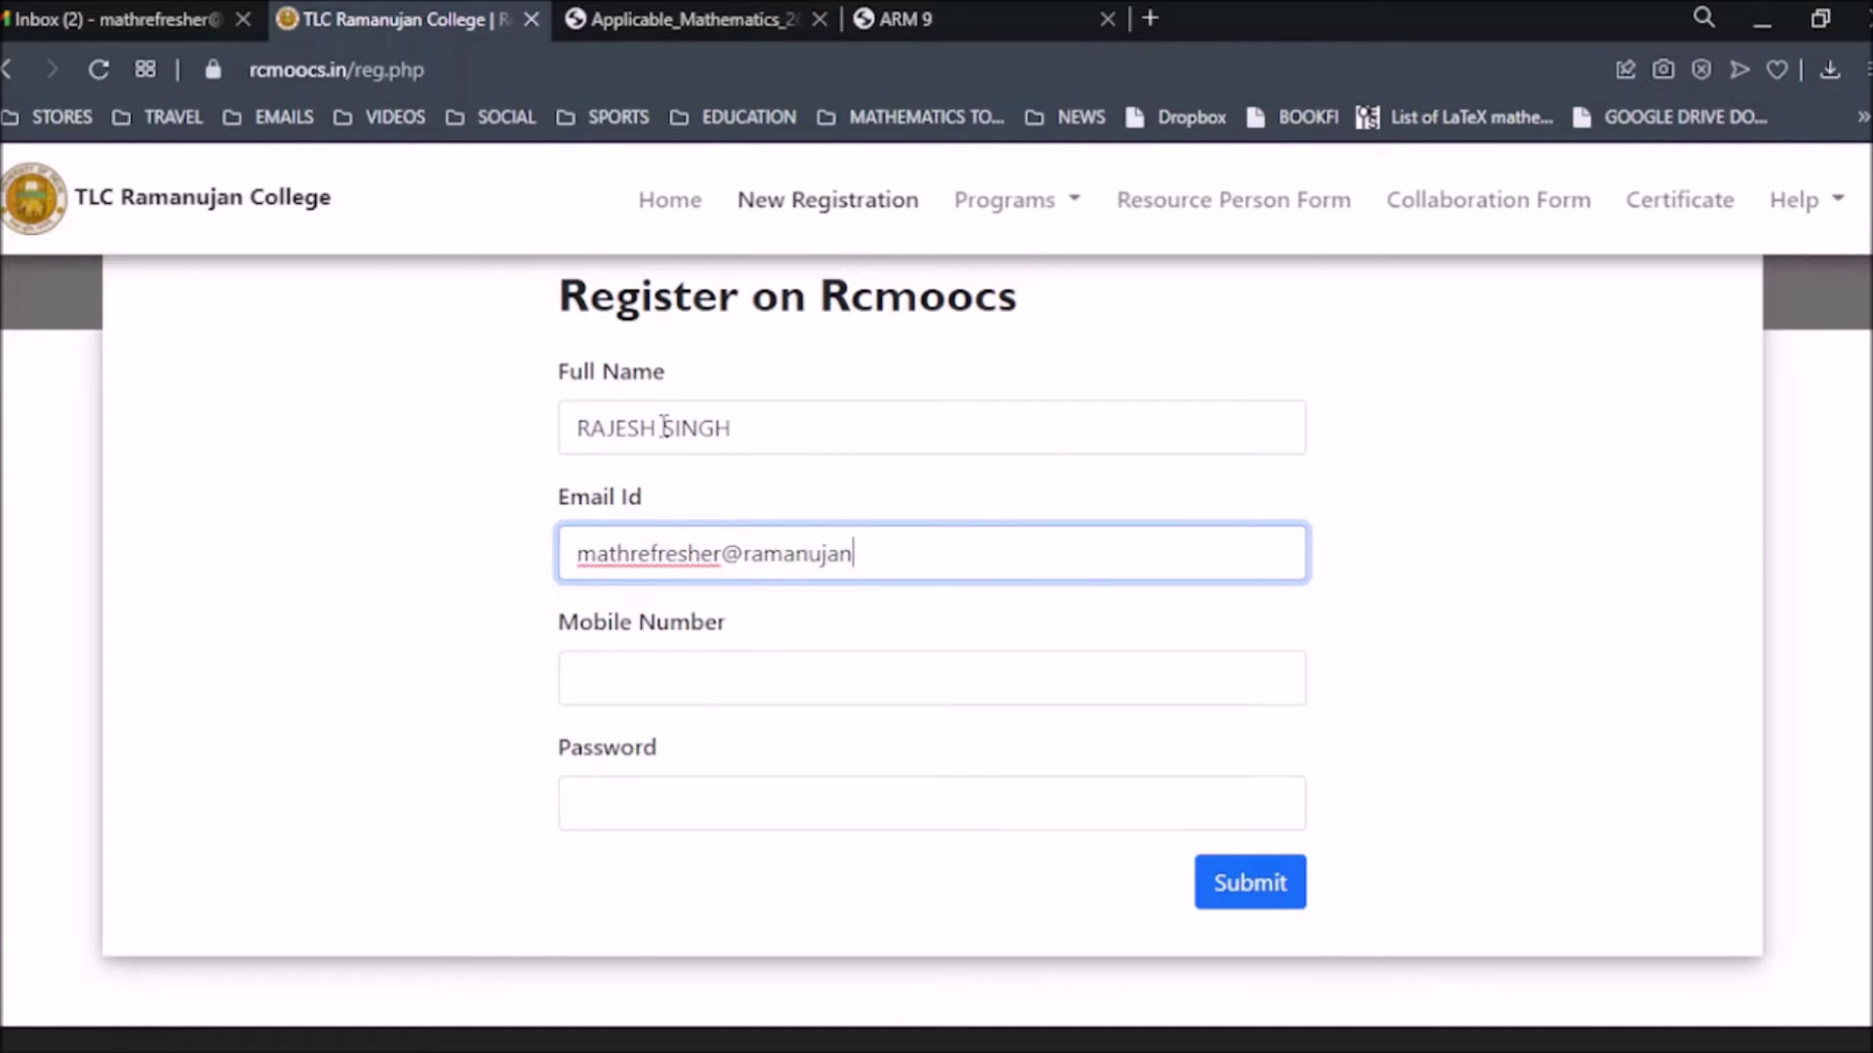
Fill in the ten-digit mobile number and a password, then submit the form.
{"action": "left_click", "coordinate": [659, 675]}
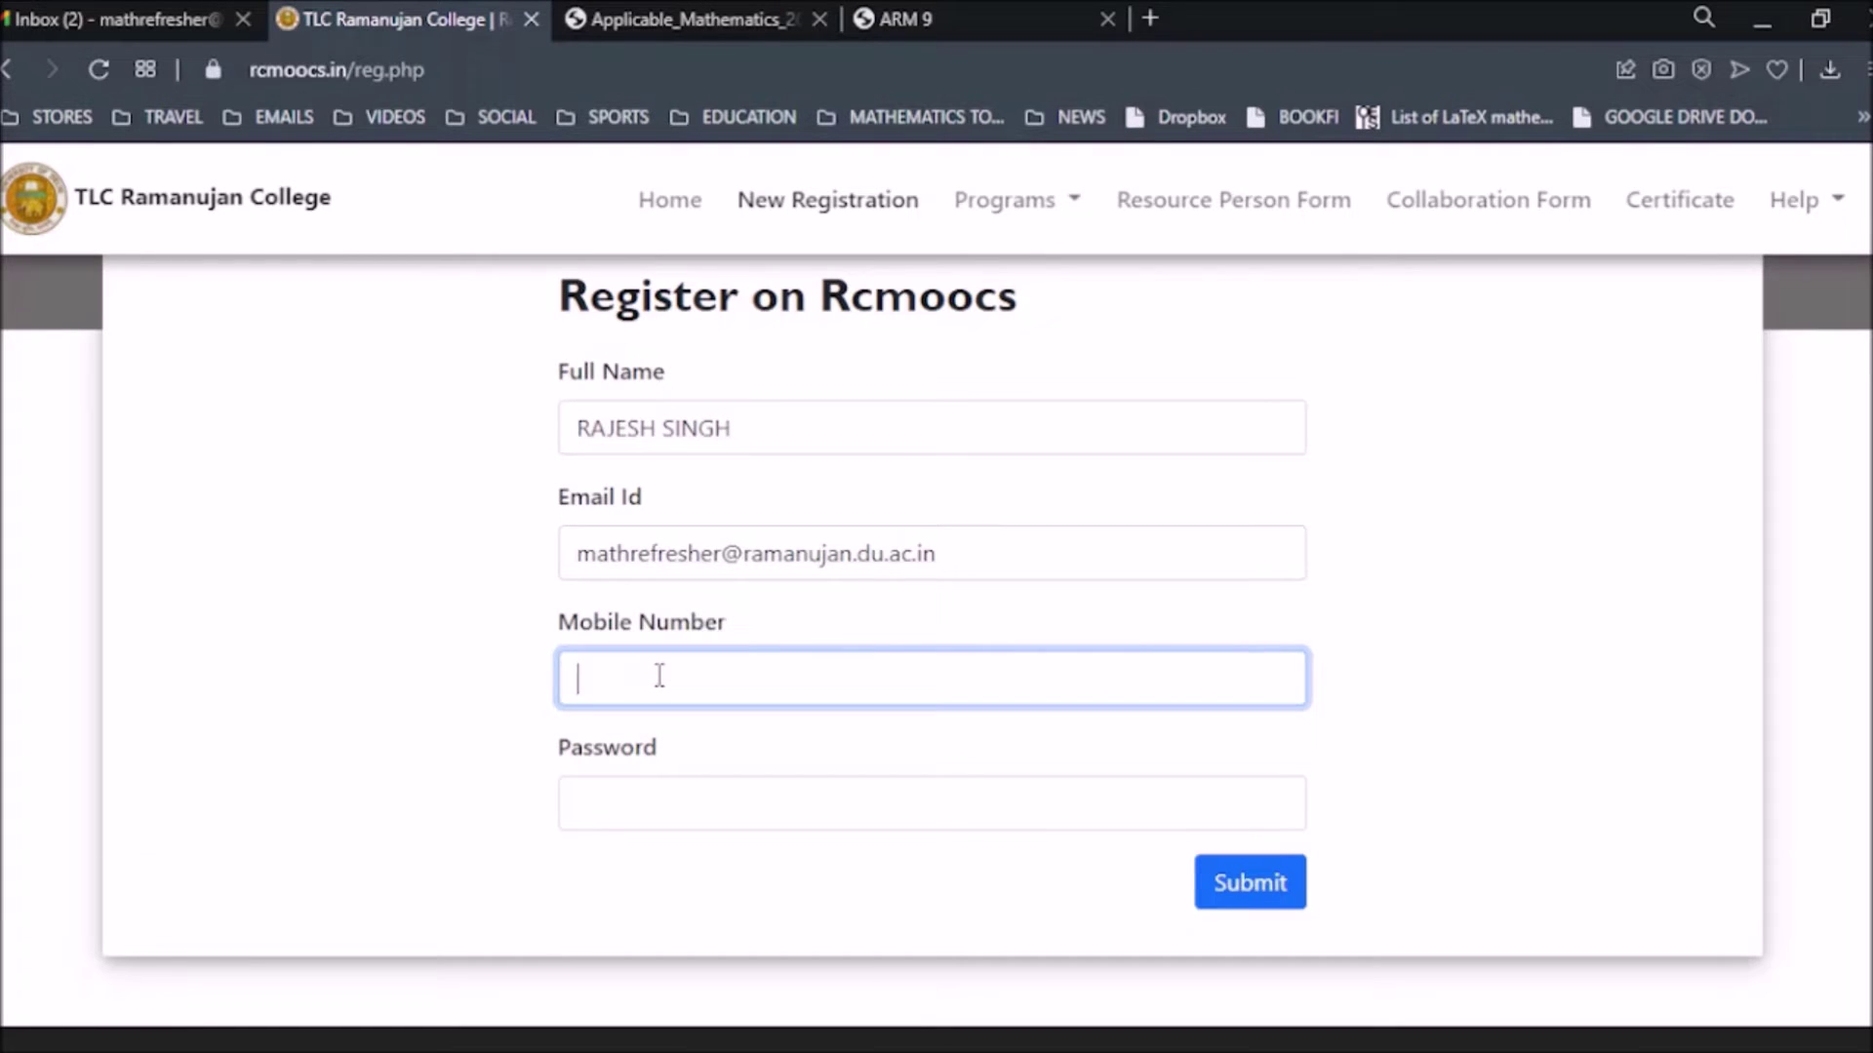
{"action": "scroll", "coordinate": [548, 609], "scroll_direction": "down", "scroll_amount": 1}
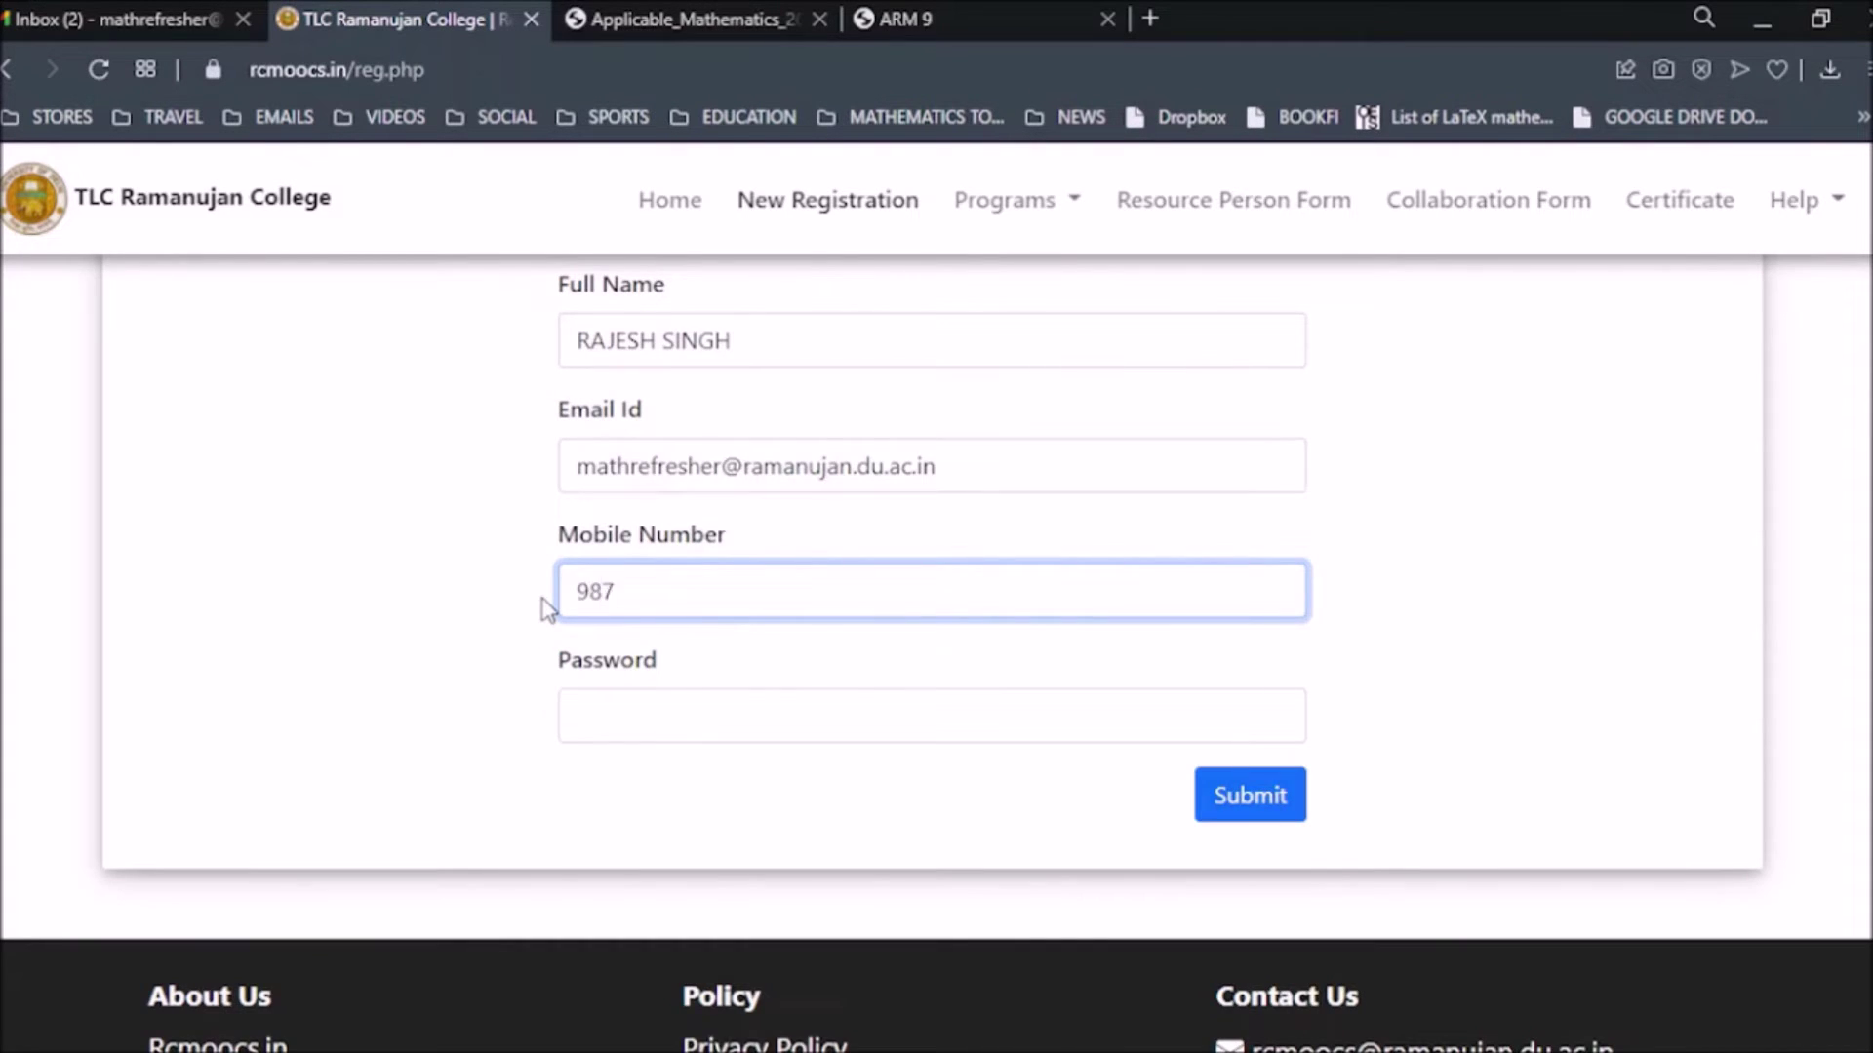
{"action": "type", "text": "219"}
{"action": "left_click", "coordinate": [741, 716]}
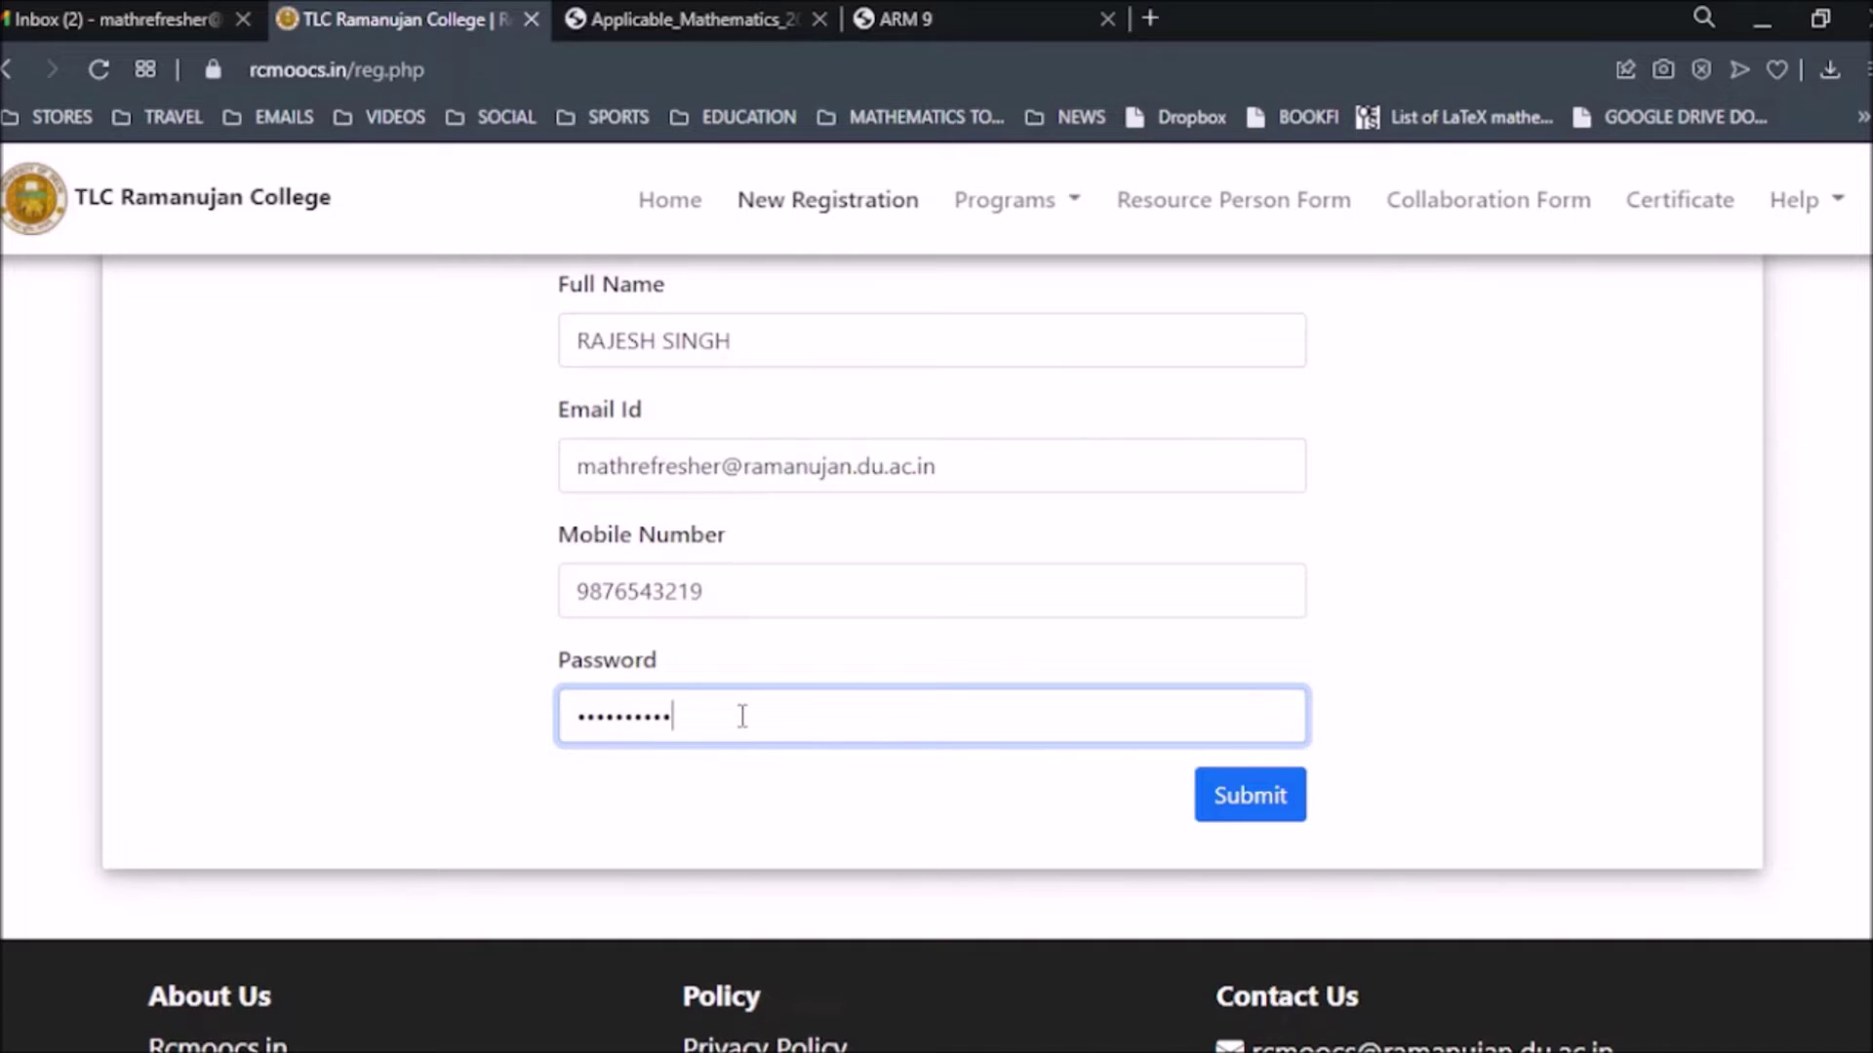
{"action": "left_click", "coordinate": [1205, 795]}
Confirm the registration, glance at the Programs list, and switch to the Gmail inbox.
{"action": "left_click", "coordinate": [1241, 817]}
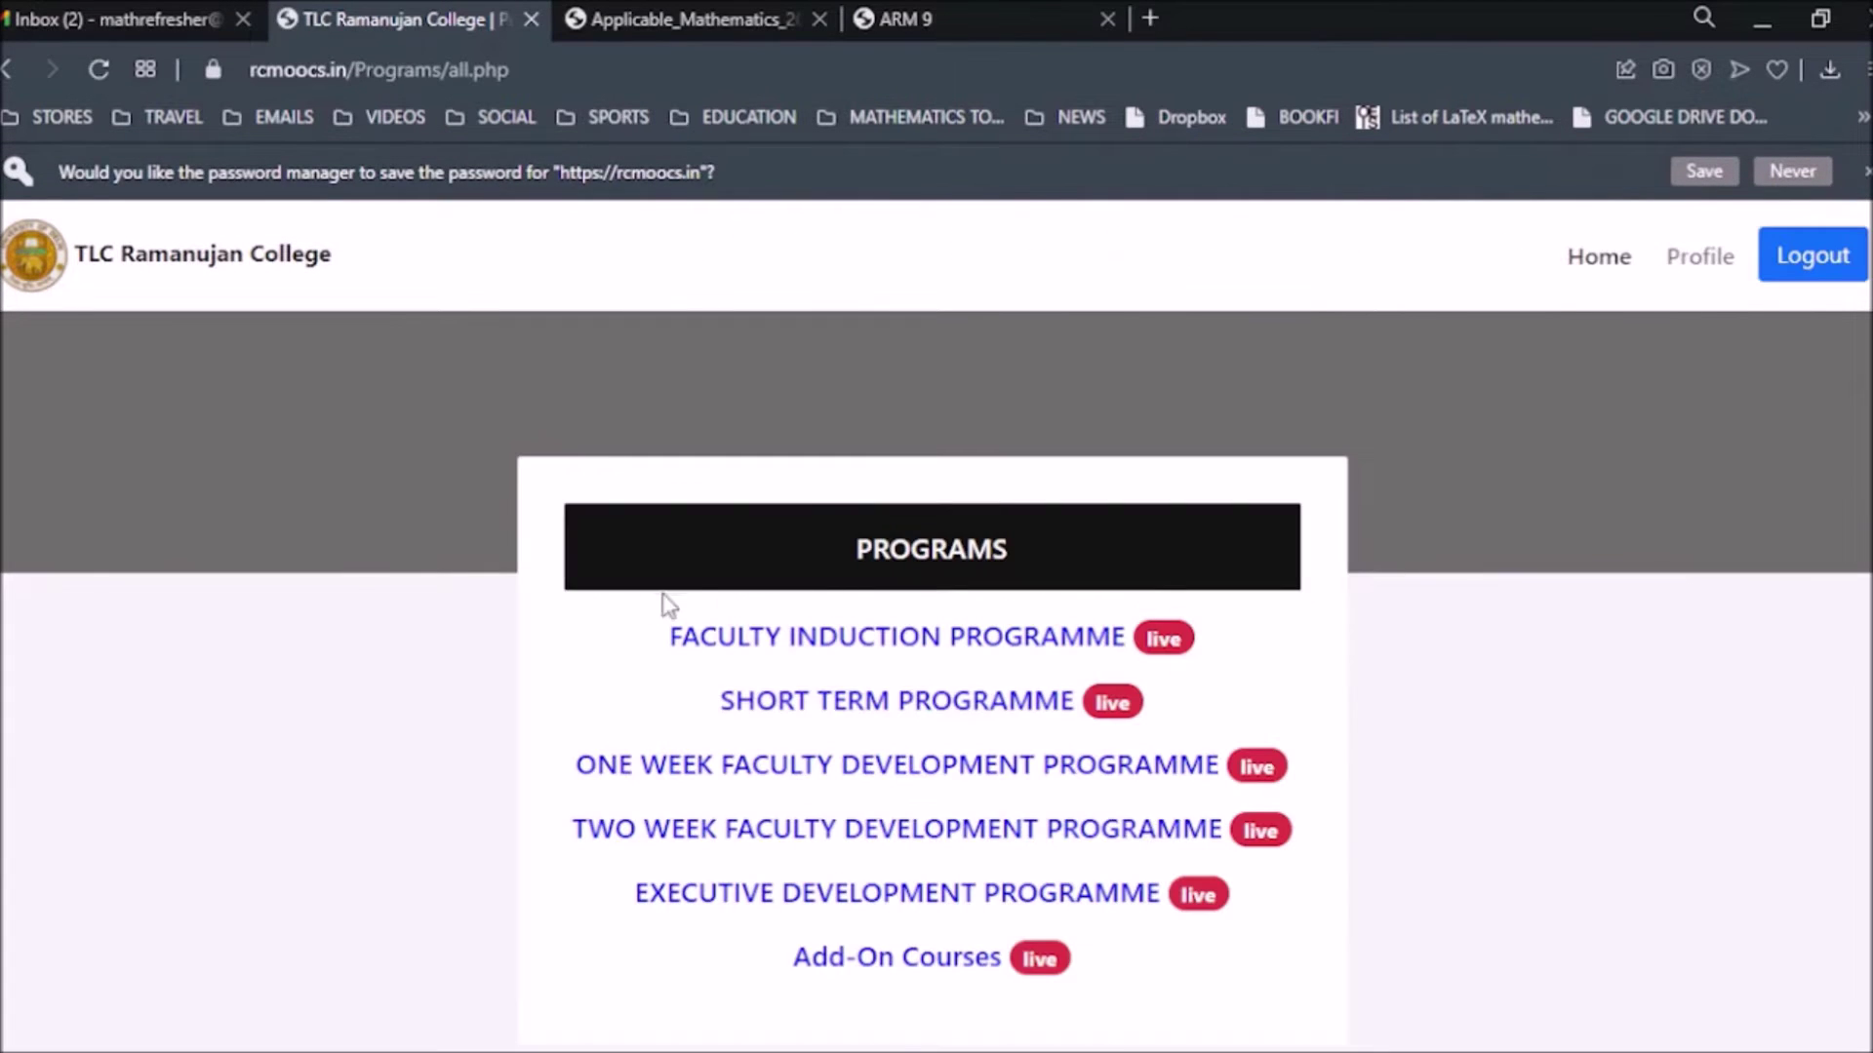
{"action": "scroll", "coordinate": [336, 573], "scroll_direction": "down", "scroll_amount": 1}
{"action": "scroll", "coordinate": [409, 498], "scroll_direction": "up", "scroll_amount": 1}
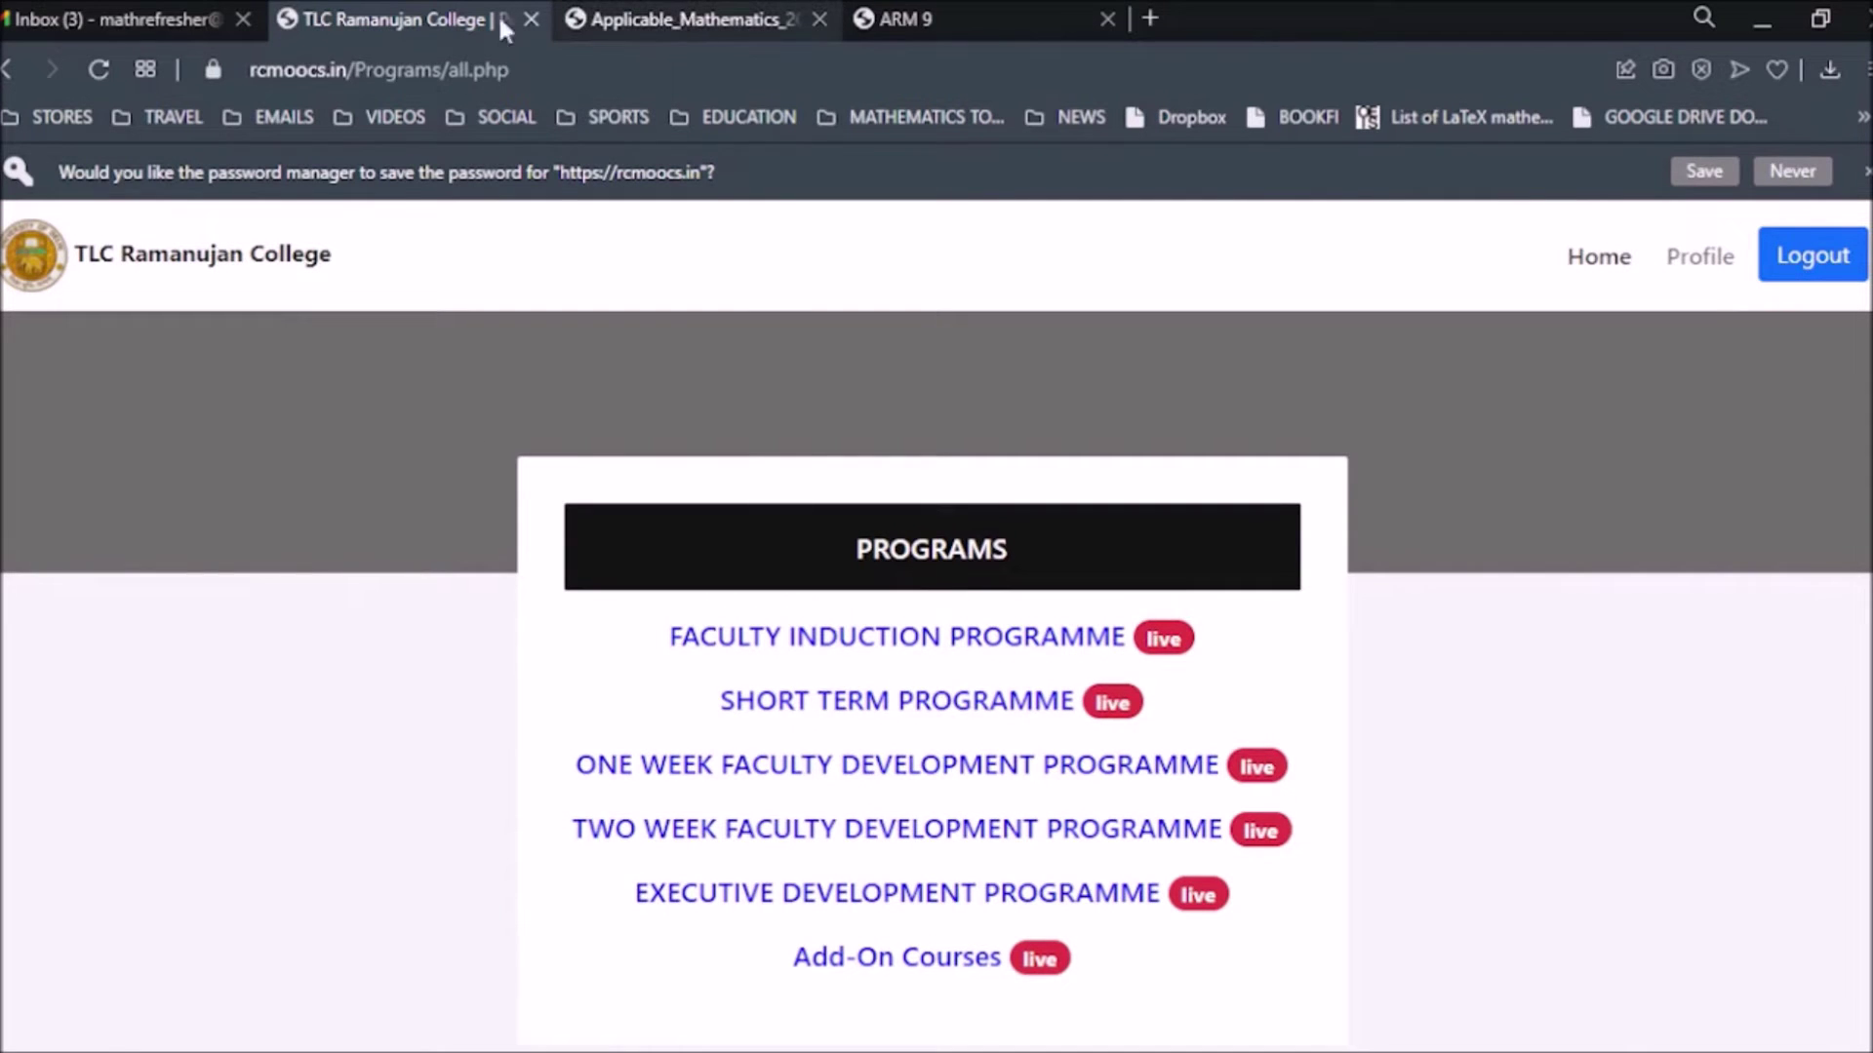
{"action": "left_click", "coordinate": [123, 16]}
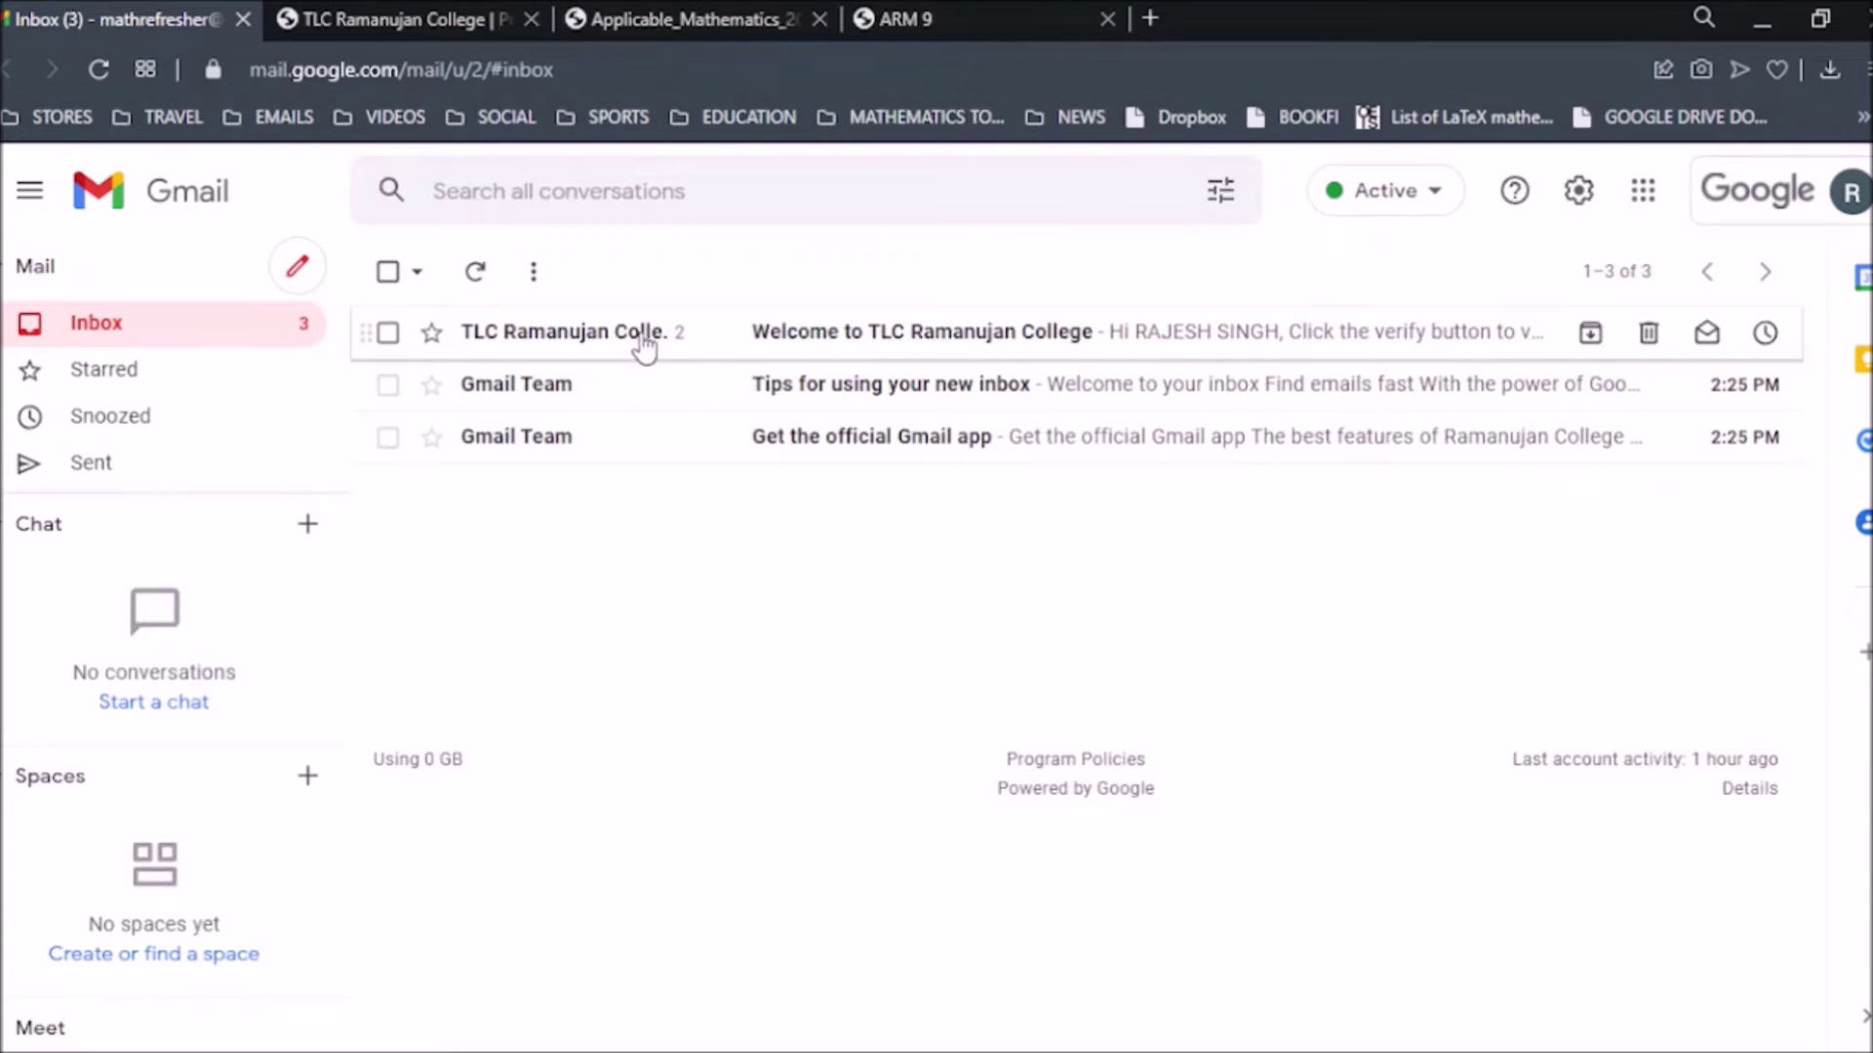
Open the 'Welcome to TLC Ramanujan College' email and follow its Verify link.
{"action": "left_click", "coordinate": [868, 334]}
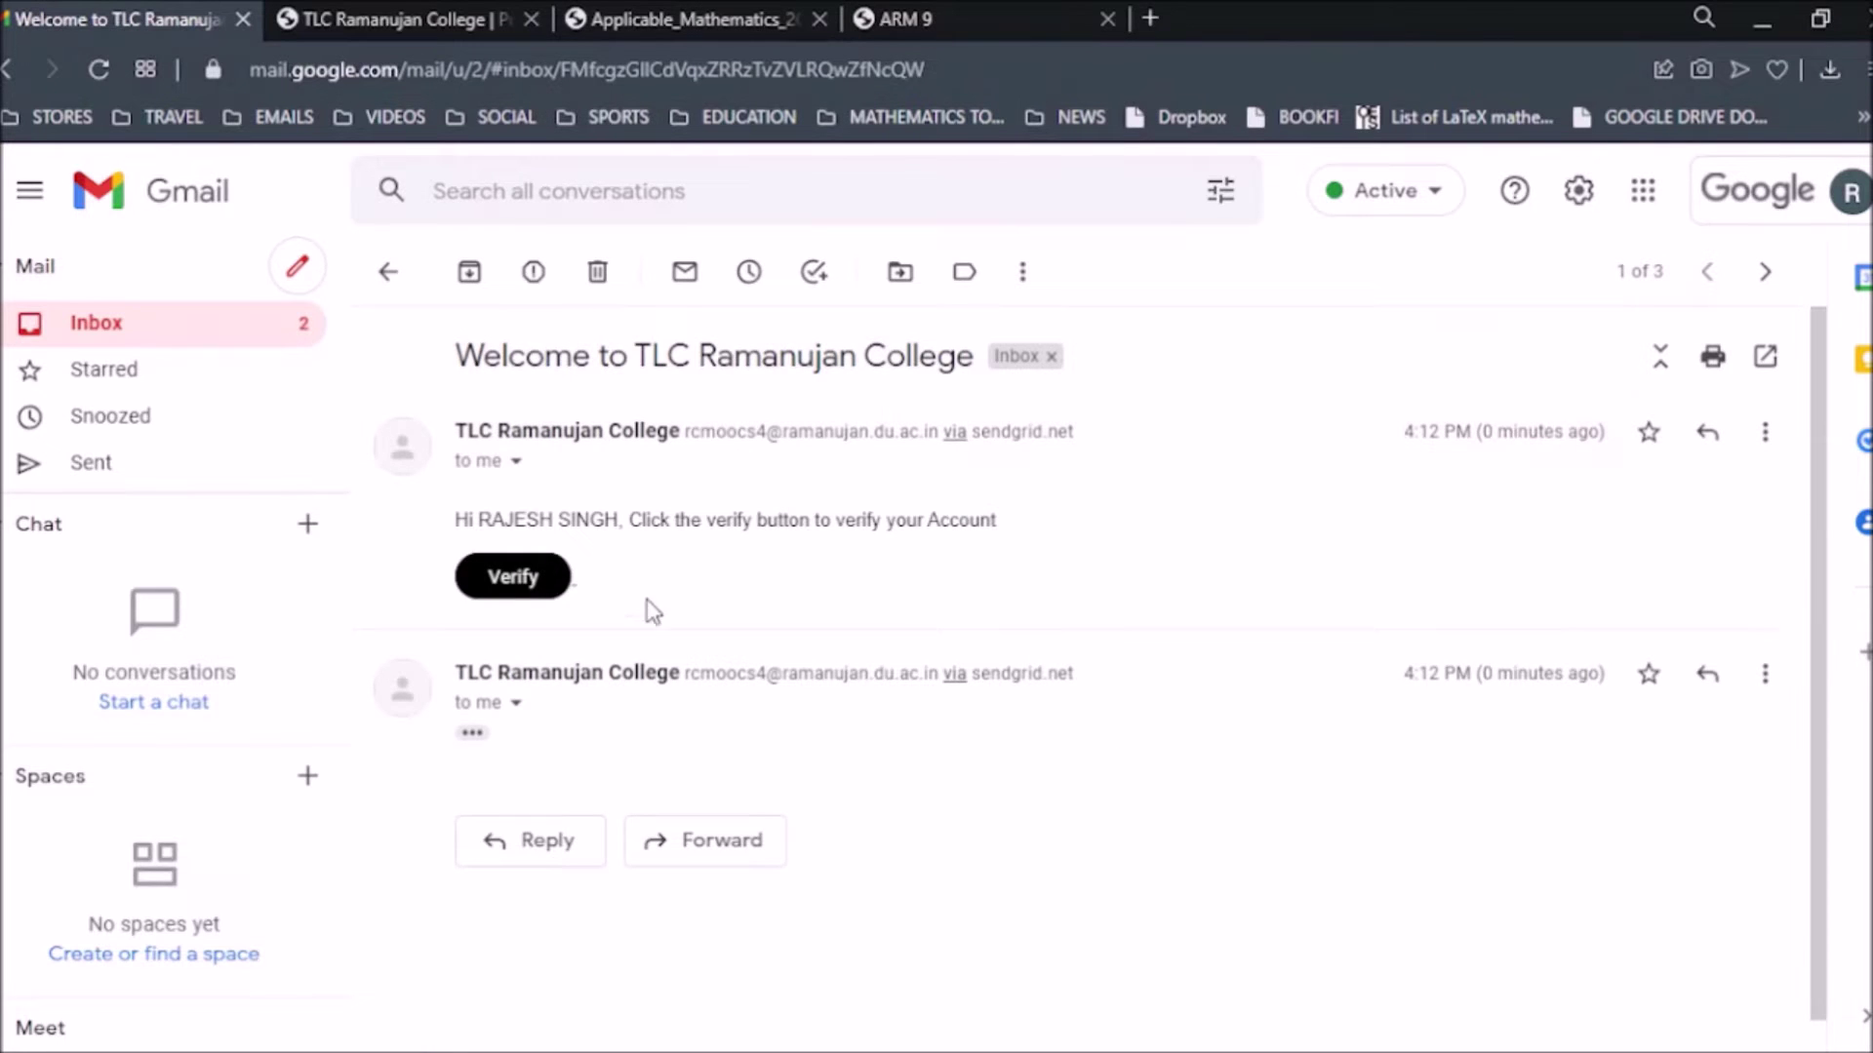
{"action": "scroll", "coordinate": [585, 556], "scroll_direction": "down", "scroll_amount": 1}
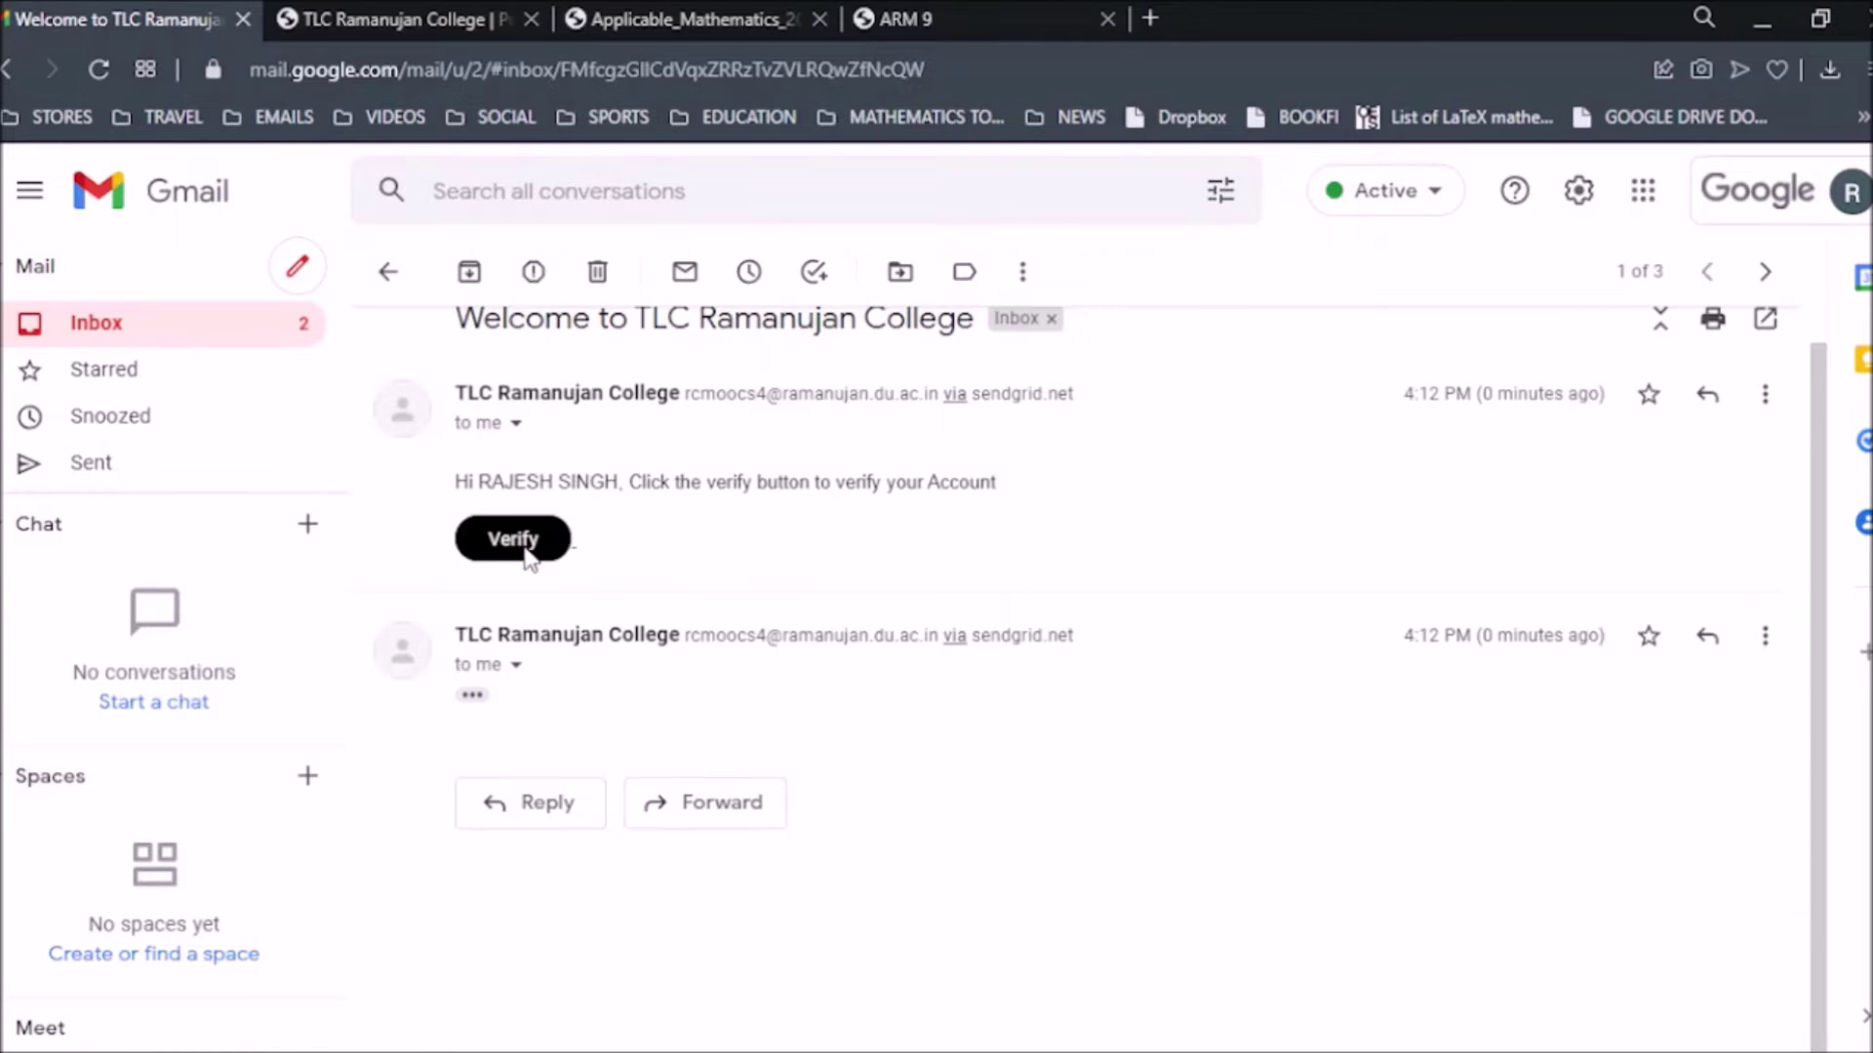
{"action": "left_click", "coordinate": [527, 556]}
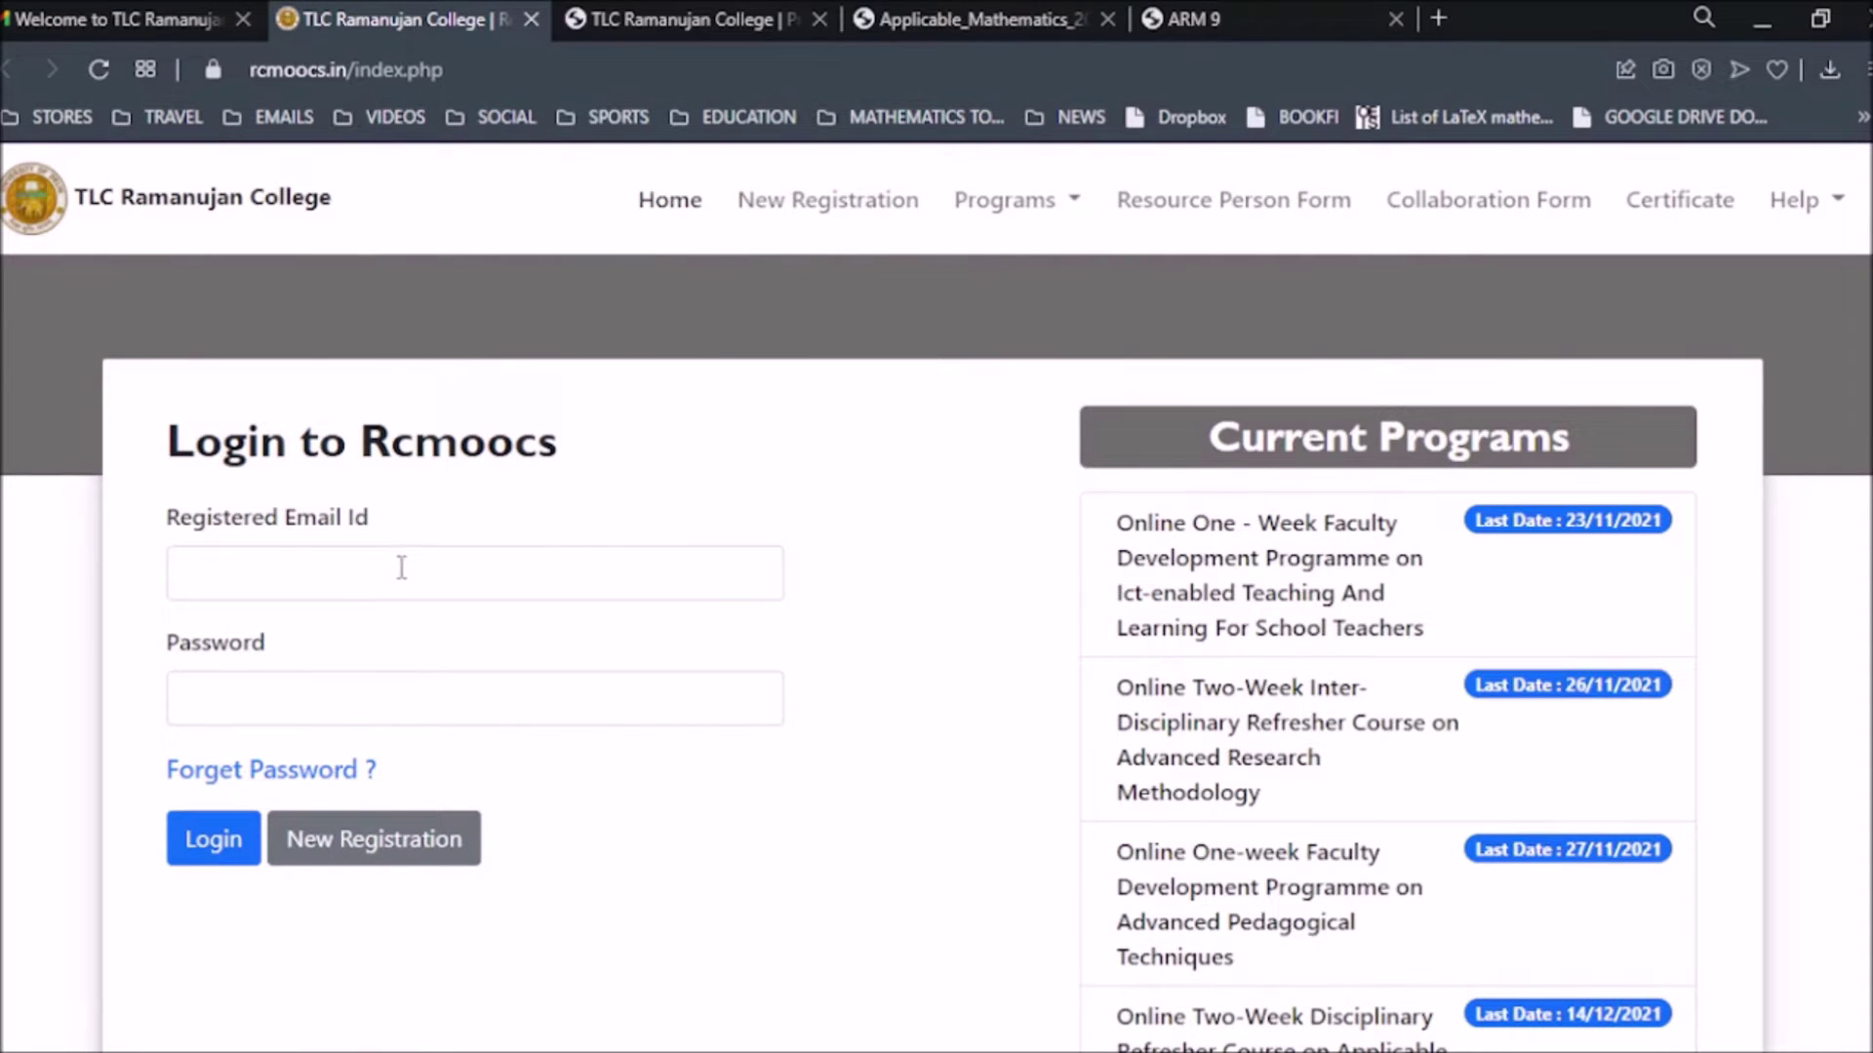
Choose Two Week Faculty Development Programme > Disciplinary Refresher Course > Applicable Mathematics.
{"action": "left_click", "coordinate": [712, 20]}
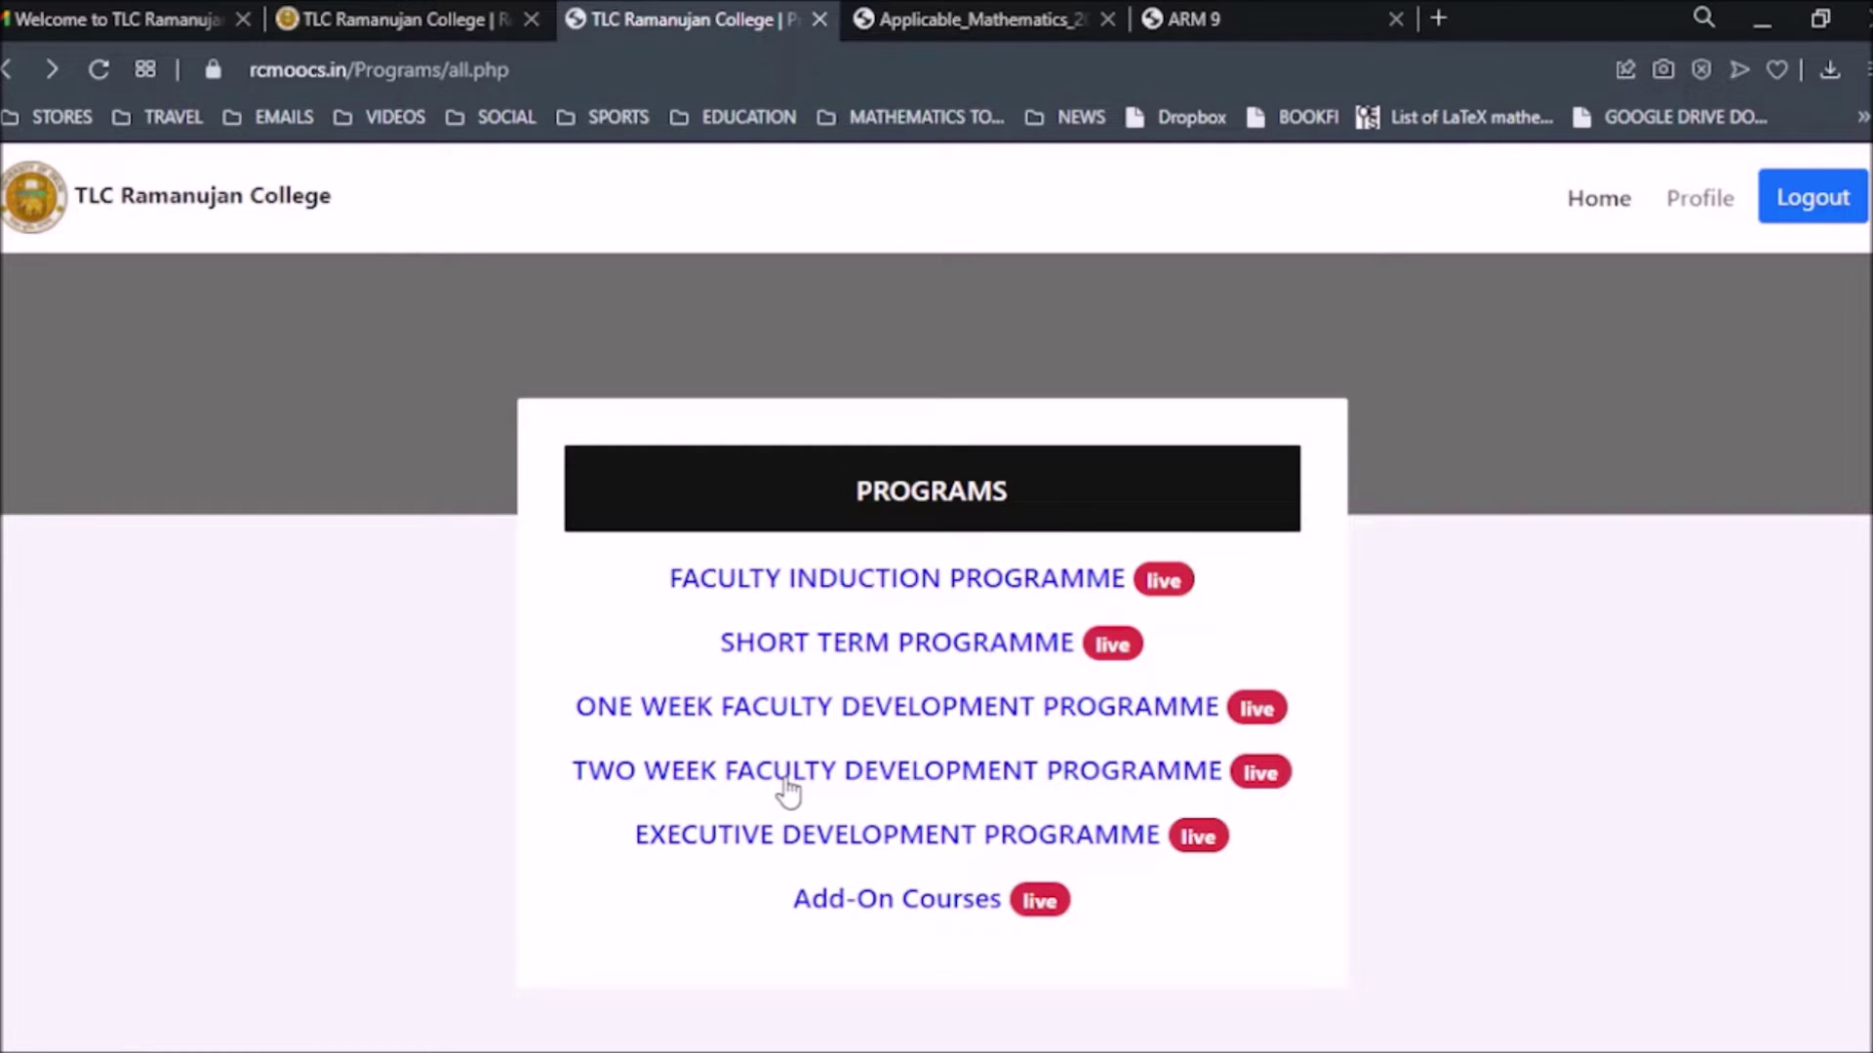
{"action": "left_click", "coordinate": [955, 780]}
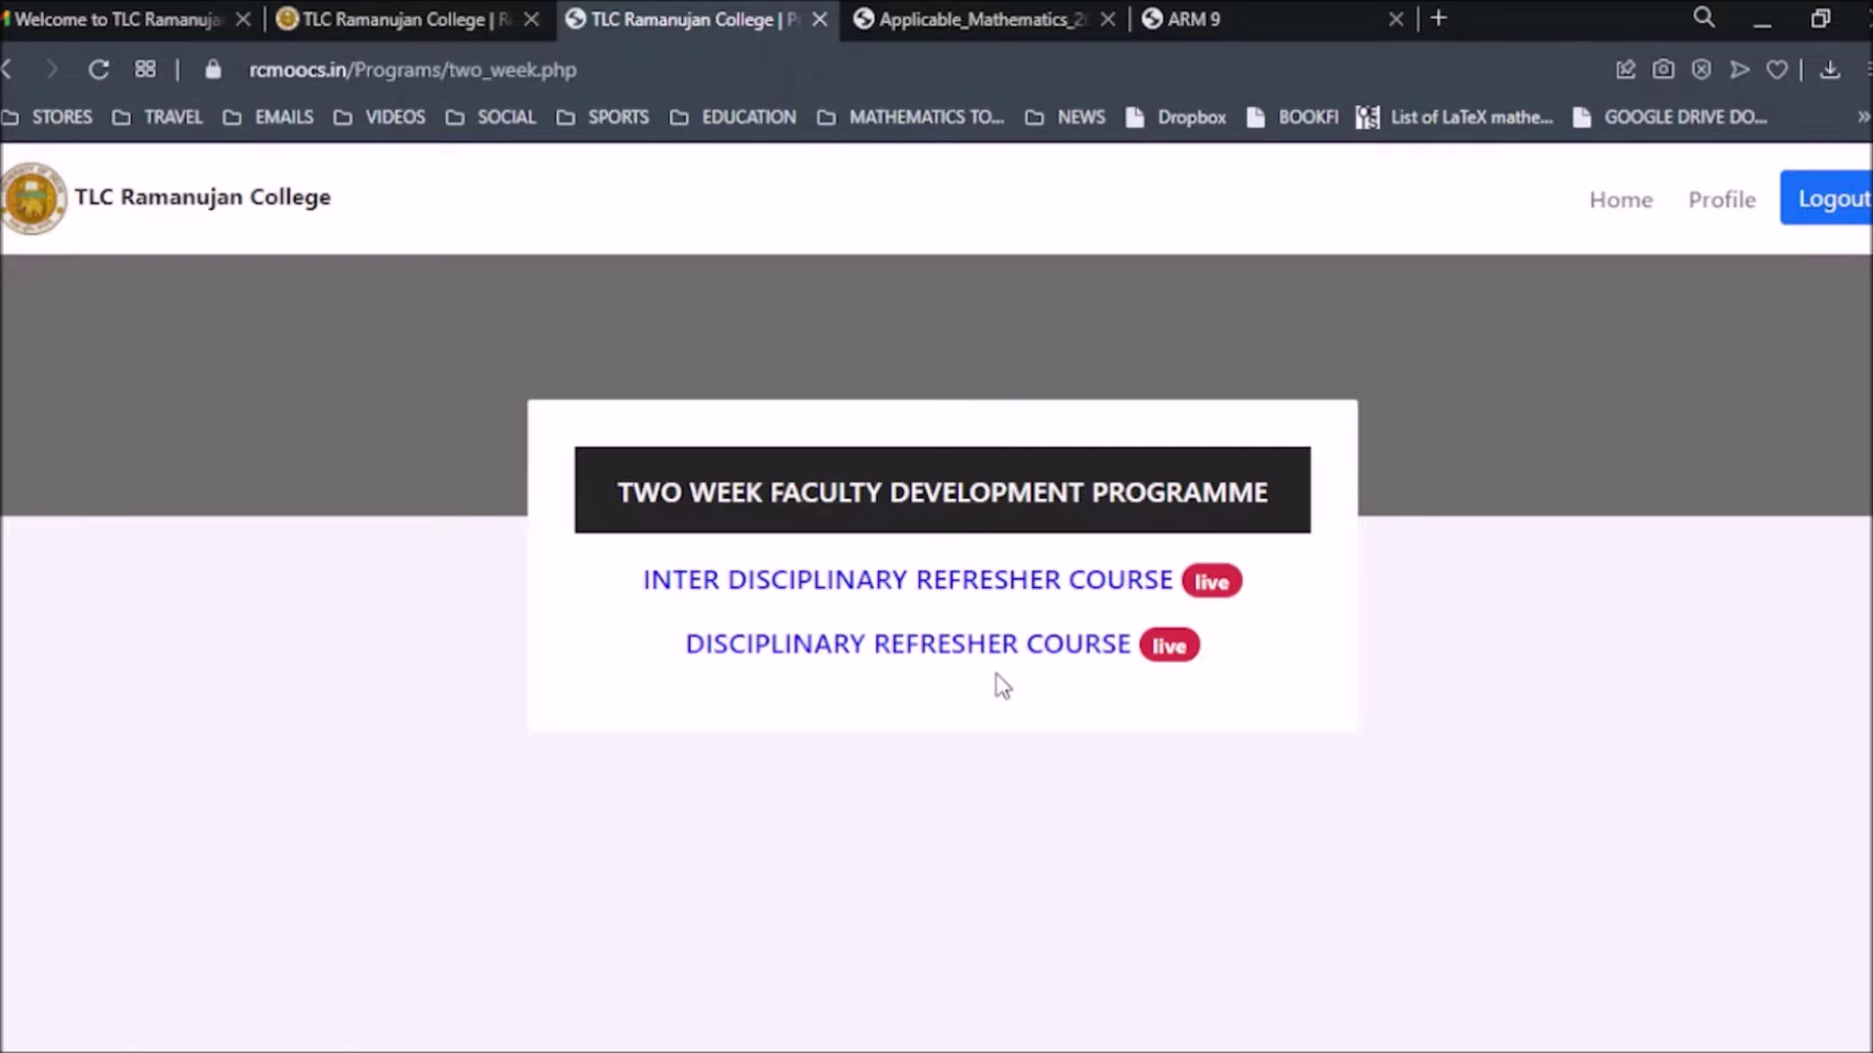
{"action": "left_click", "coordinate": [917, 653]}
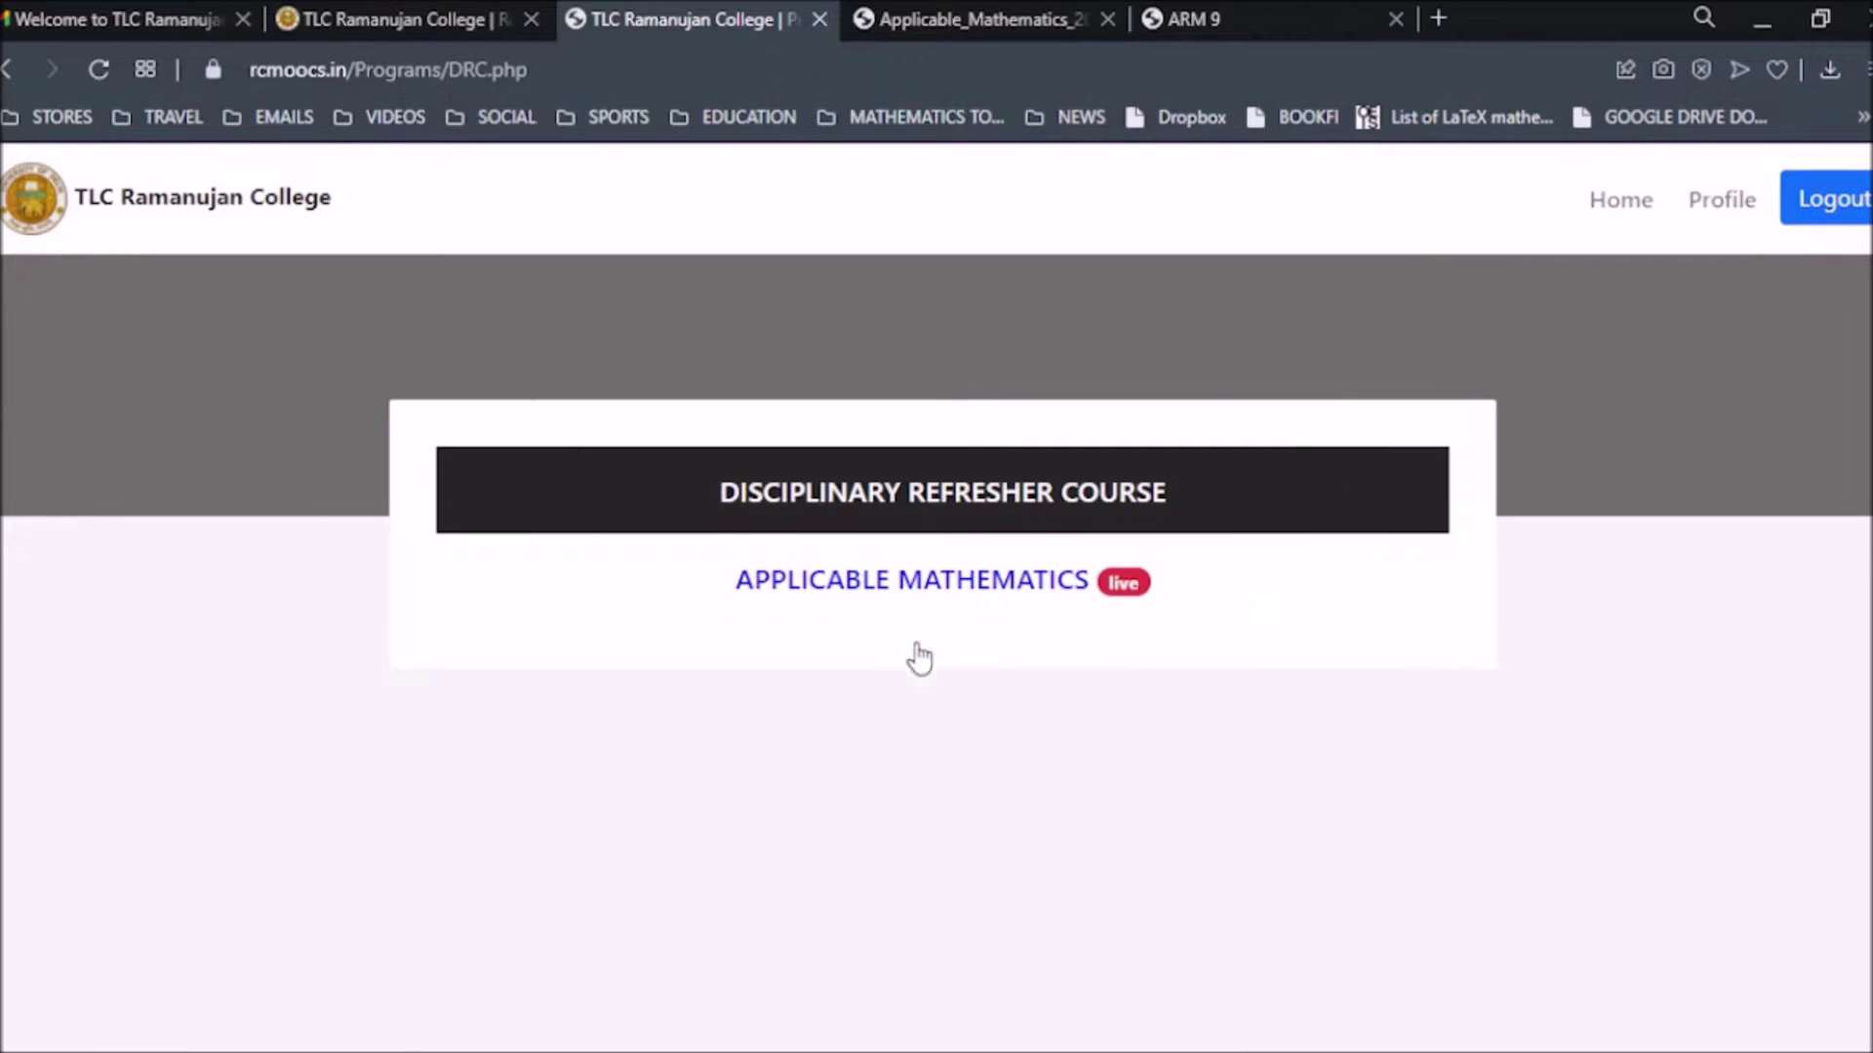
{"action": "left_click", "coordinate": [939, 585]}
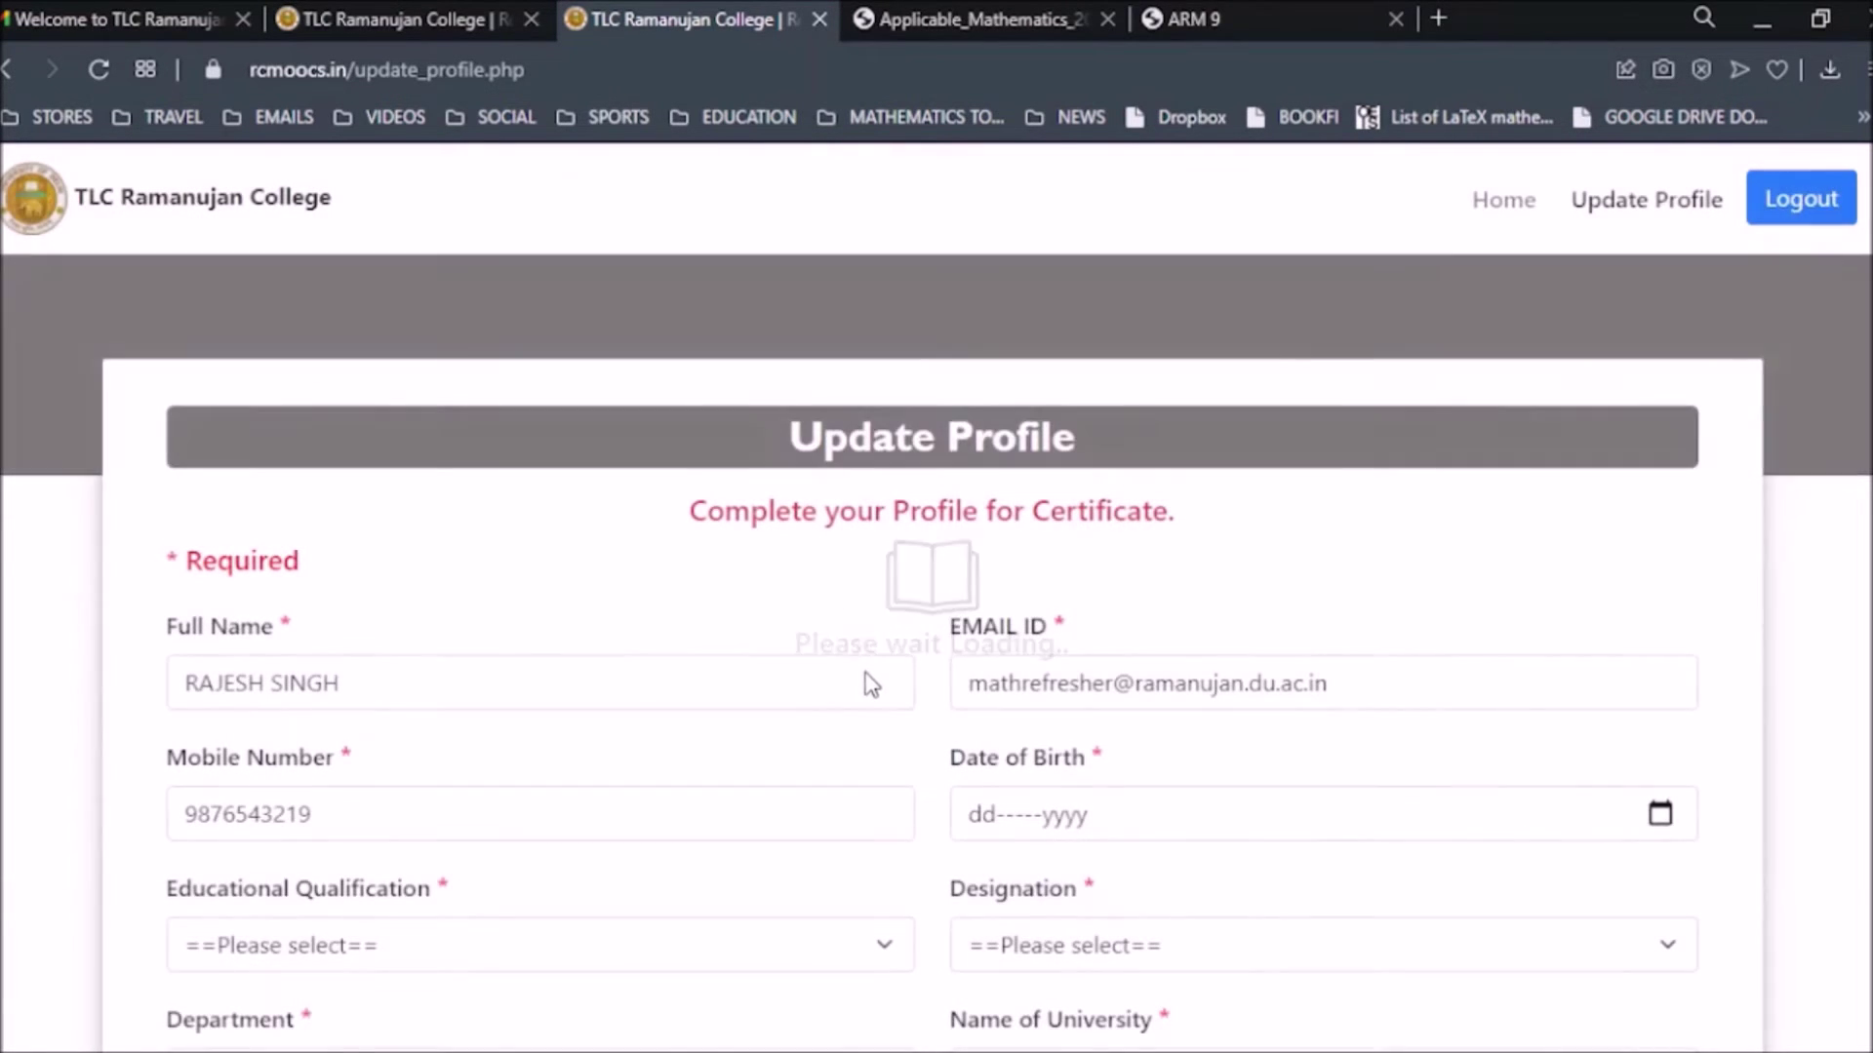
Set the profile's Date of Birth to 28-Aug-1990.
{"action": "scroll", "coordinate": [858, 672], "scroll_direction": "down", "scroll_amount": 3}
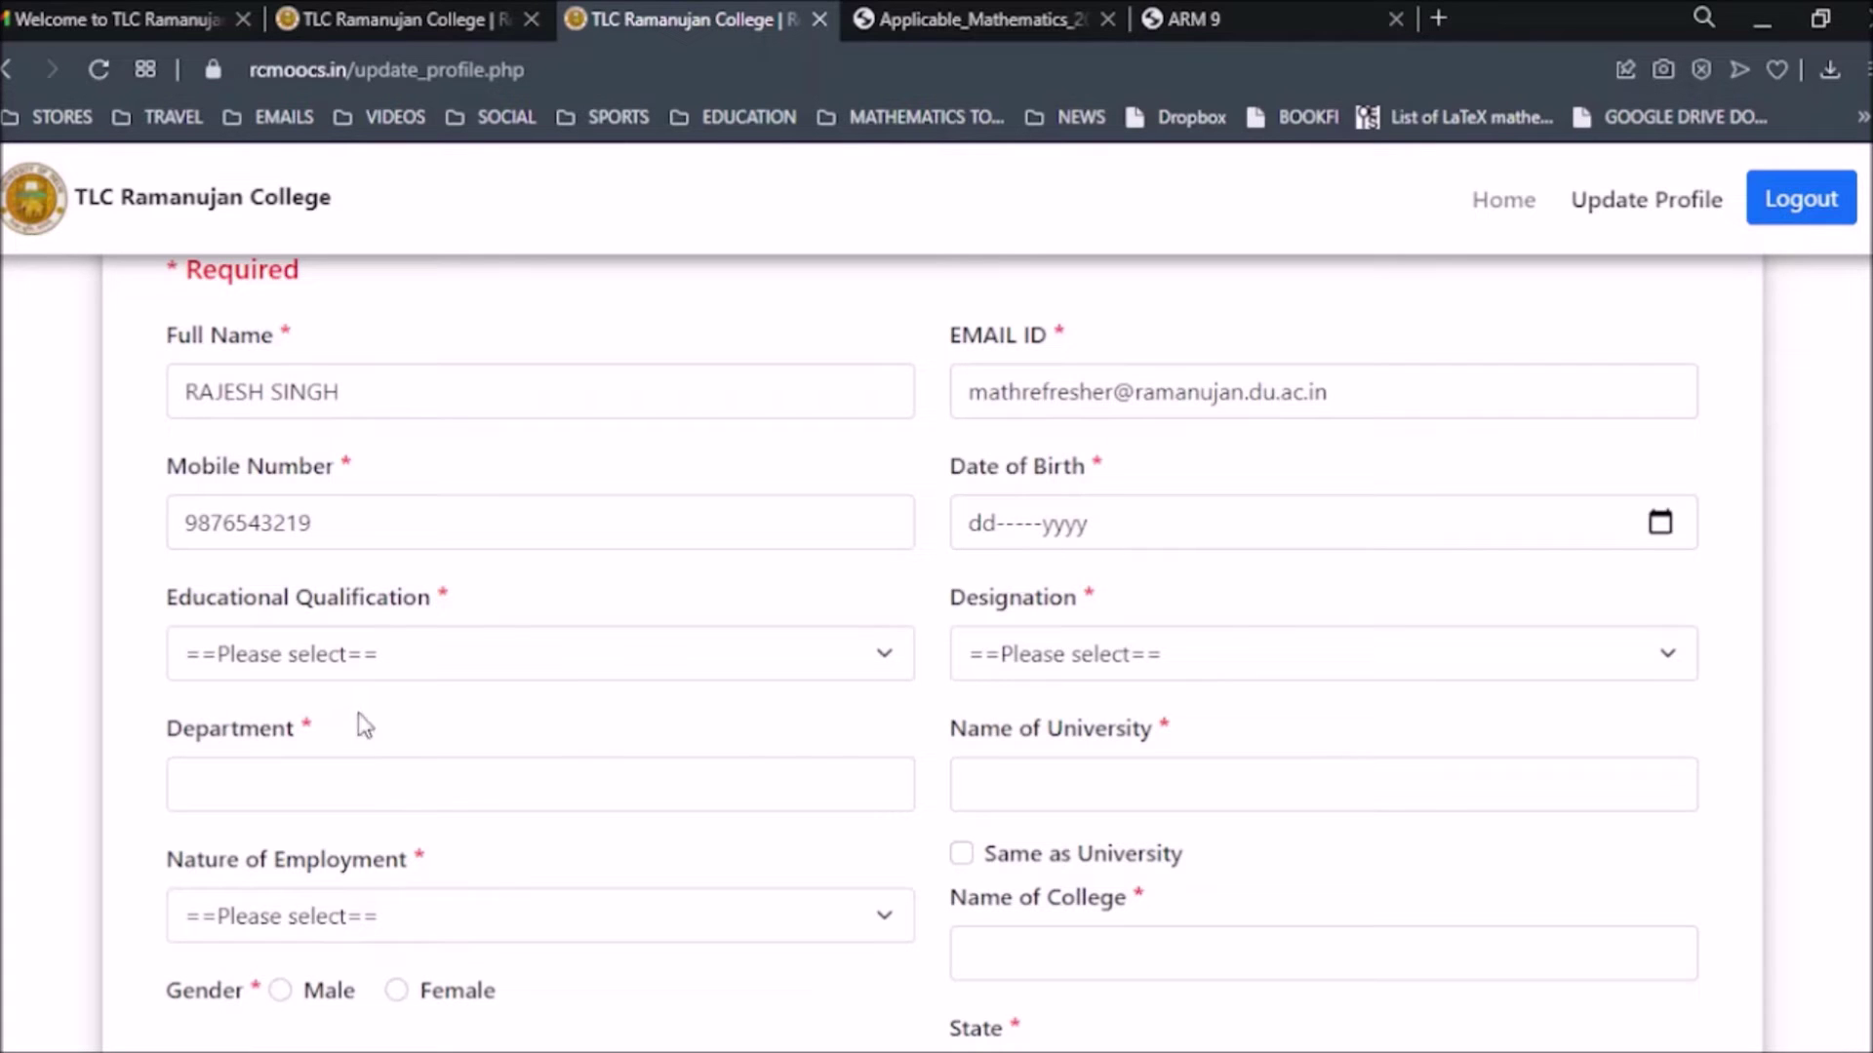
{"action": "scroll", "coordinate": [878, 688], "scroll_direction": "down", "scroll_amount": 2}
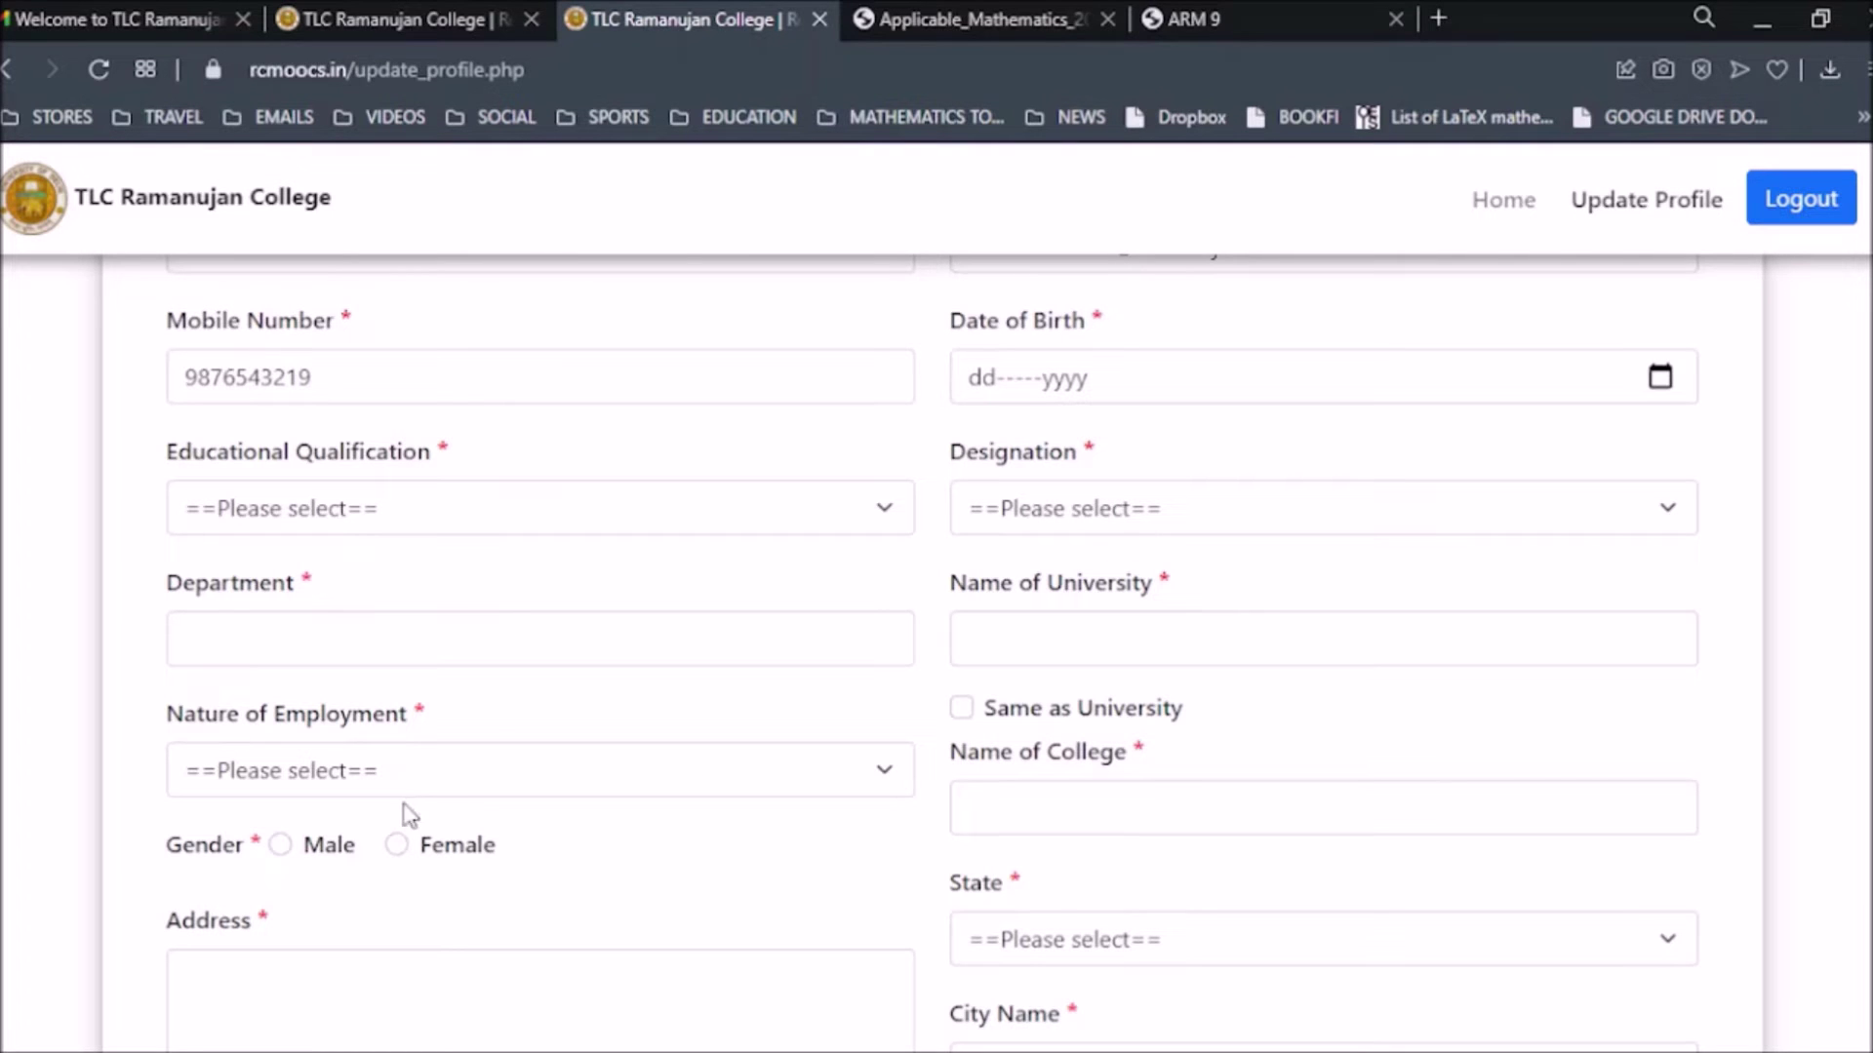
{"action": "scroll", "coordinate": [580, 759], "scroll_direction": "up", "scroll_amount": 3}
{"action": "scroll", "coordinate": [648, 690], "scroll_direction": "down", "scroll_amount": 2}
{"action": "left_click", "coordinate": [1274, 523]}
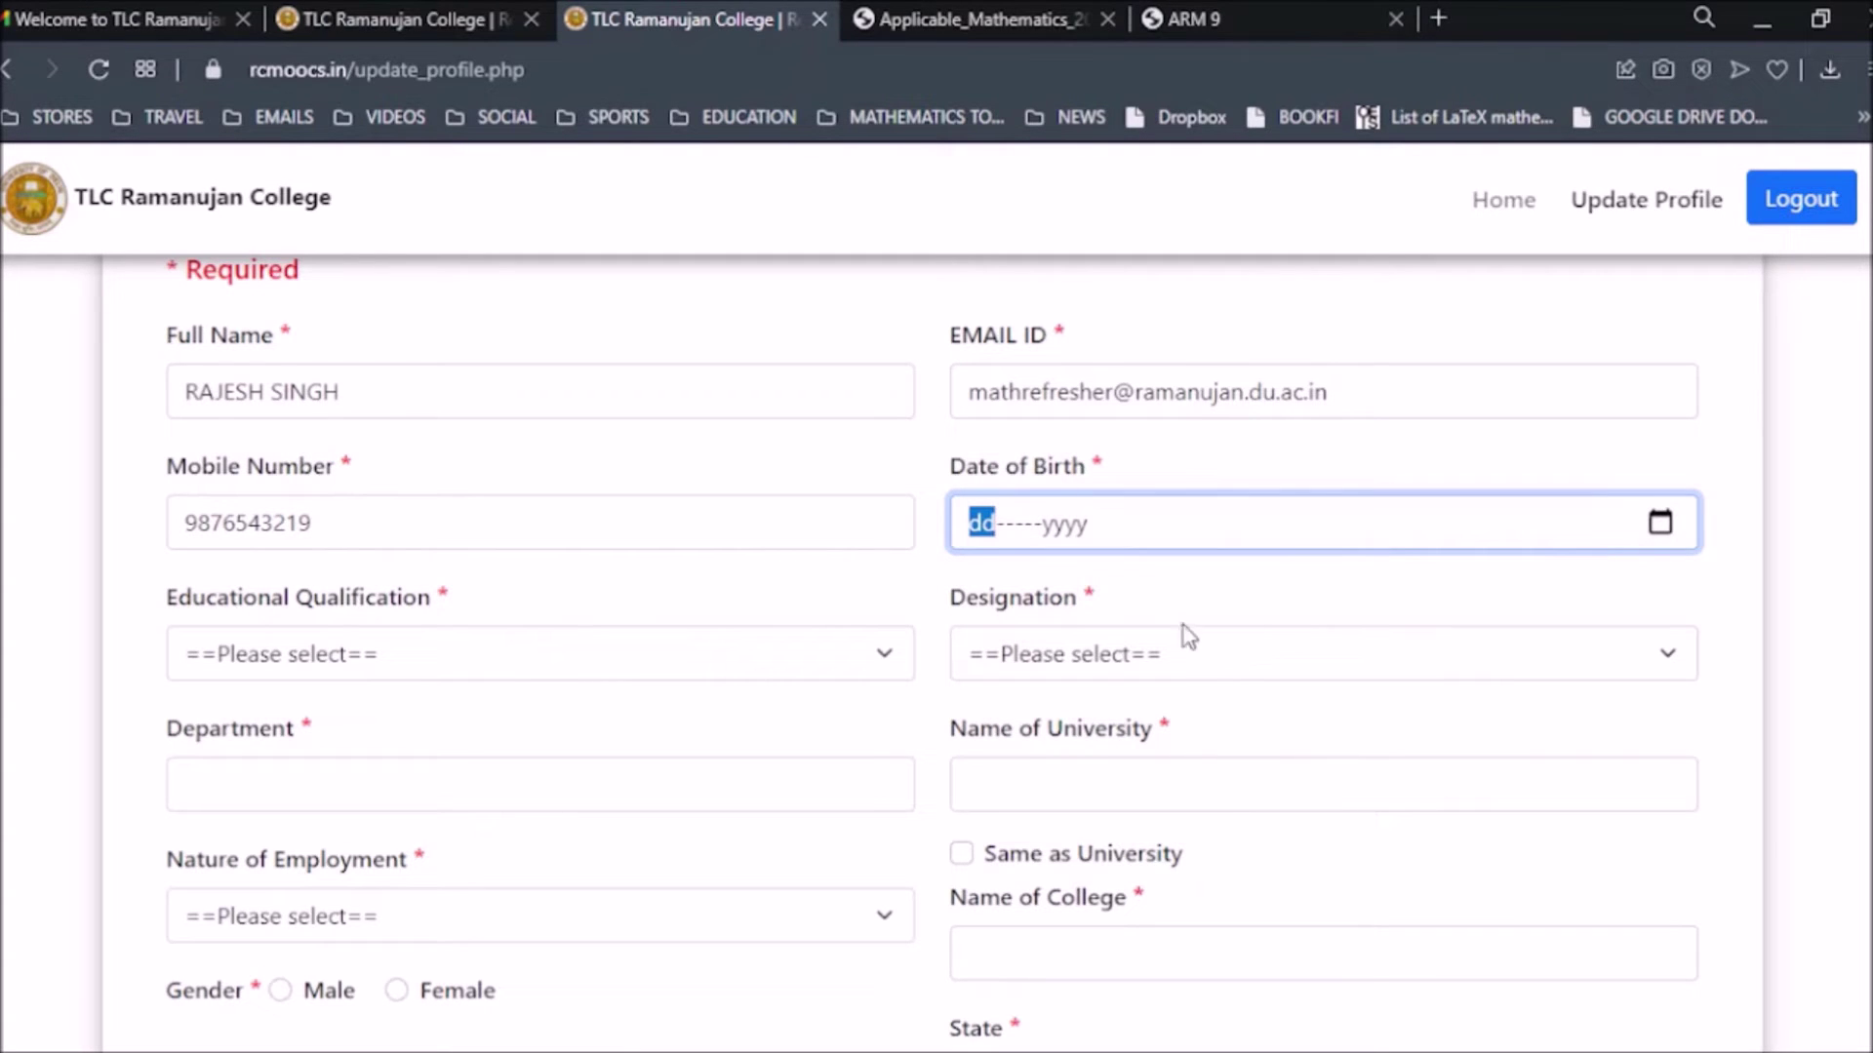
{"action": "key", "text": "Up"}
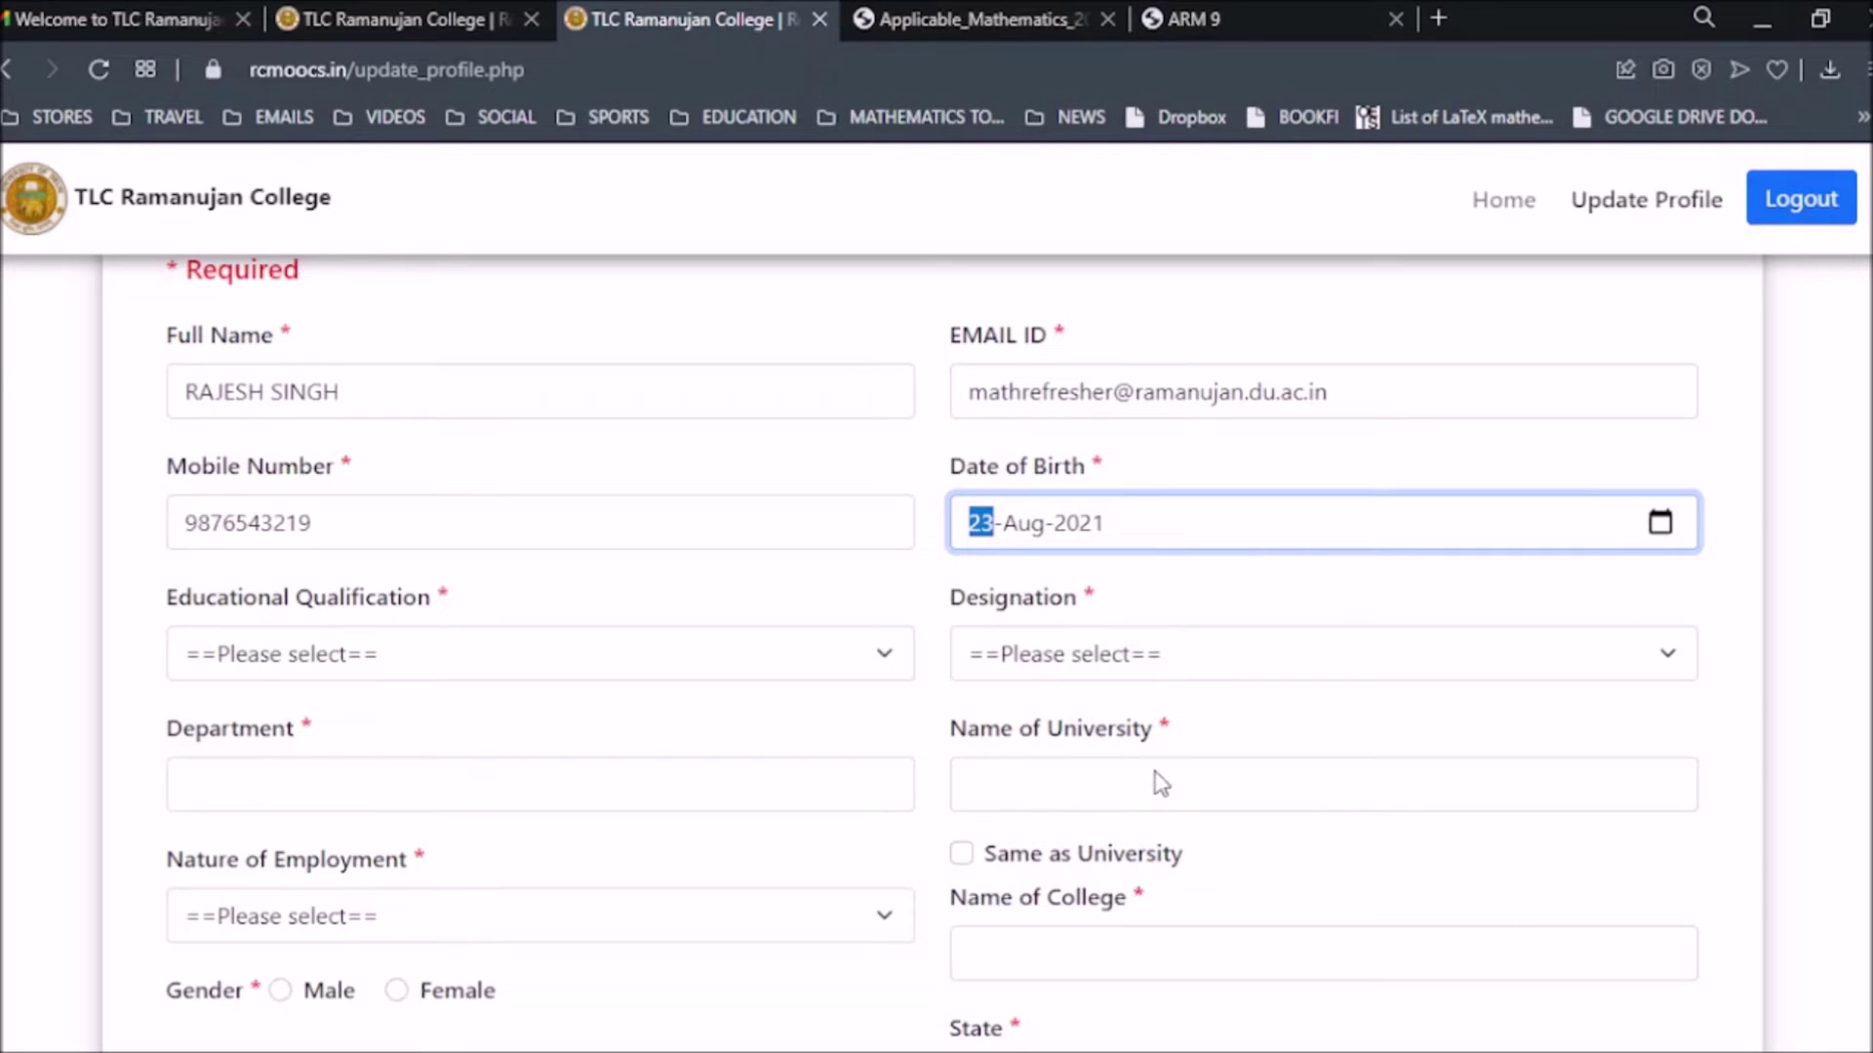
{"action": "type", "text": "1990"}
{"action": "type", "text": "28"}
{"action": "left_click", "coordinate": [1121, 583]}
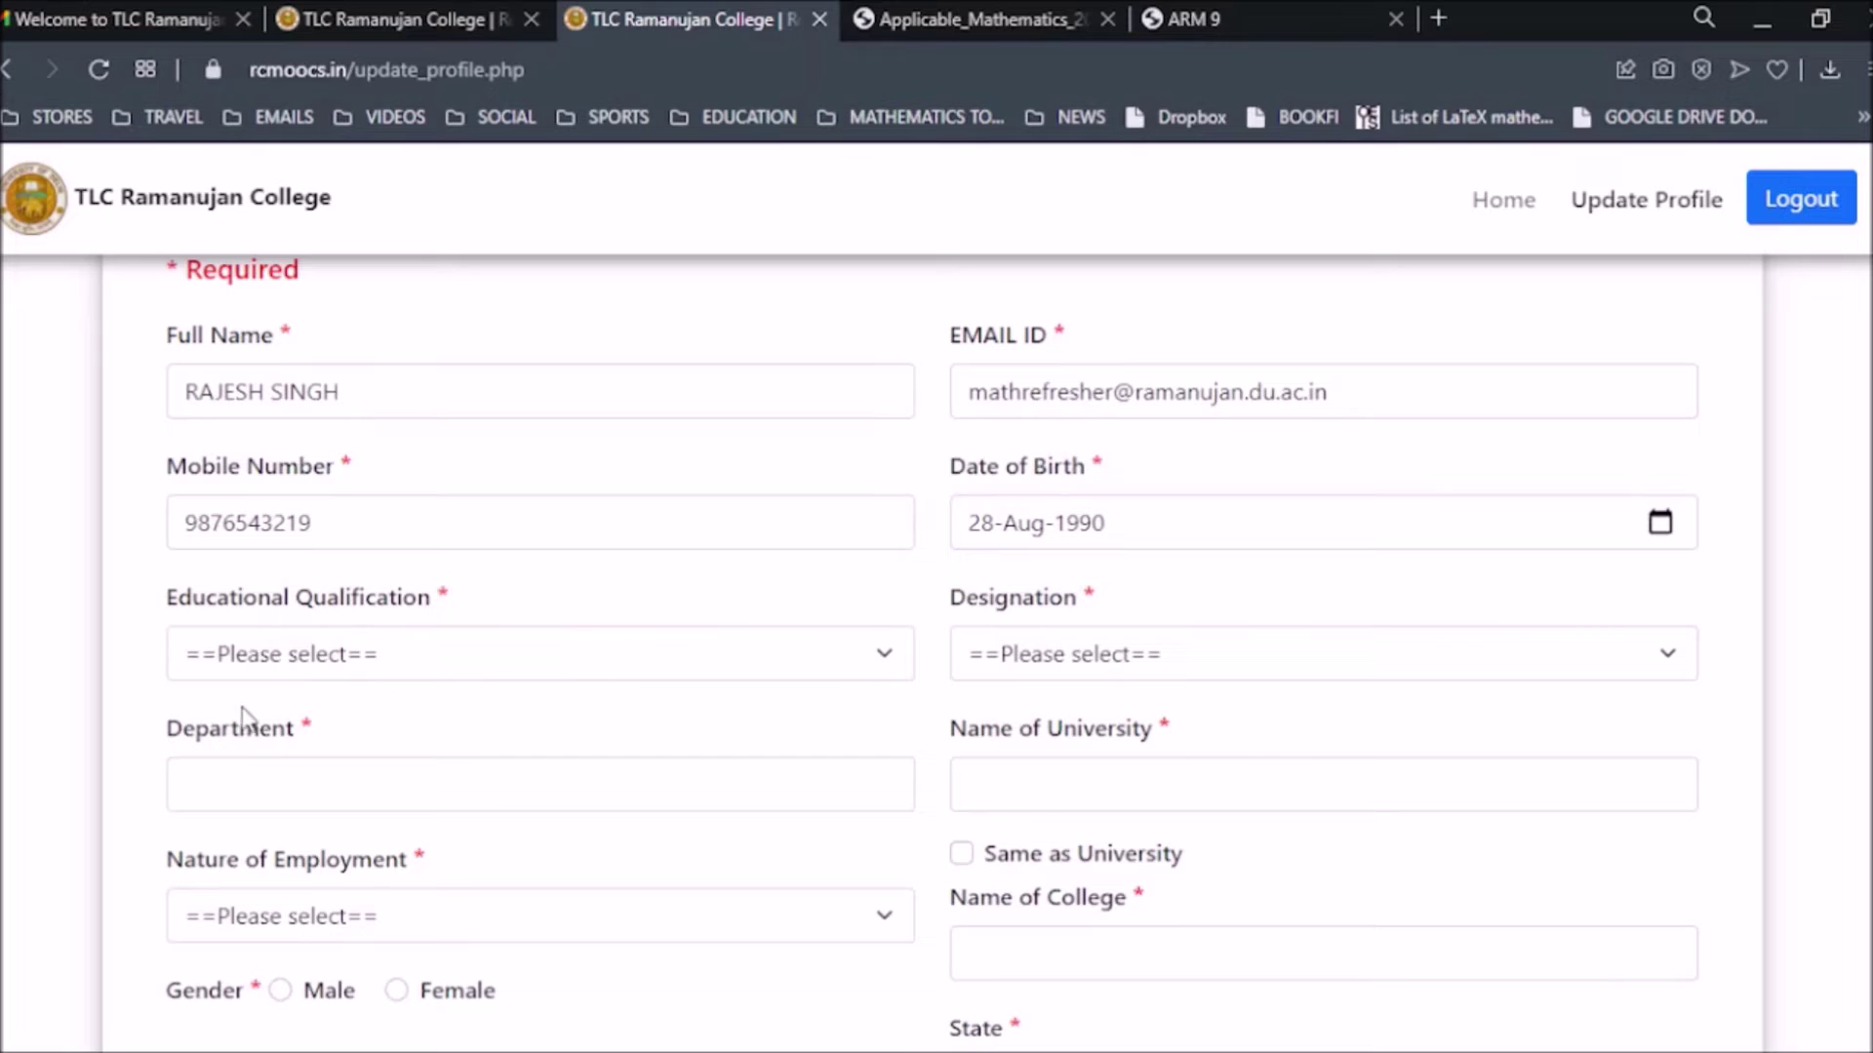
Choose Ph.d as Educational Qualification and Assistant Professor as Designation.
{"action": "left_click", "coordinate": [259, 661]}
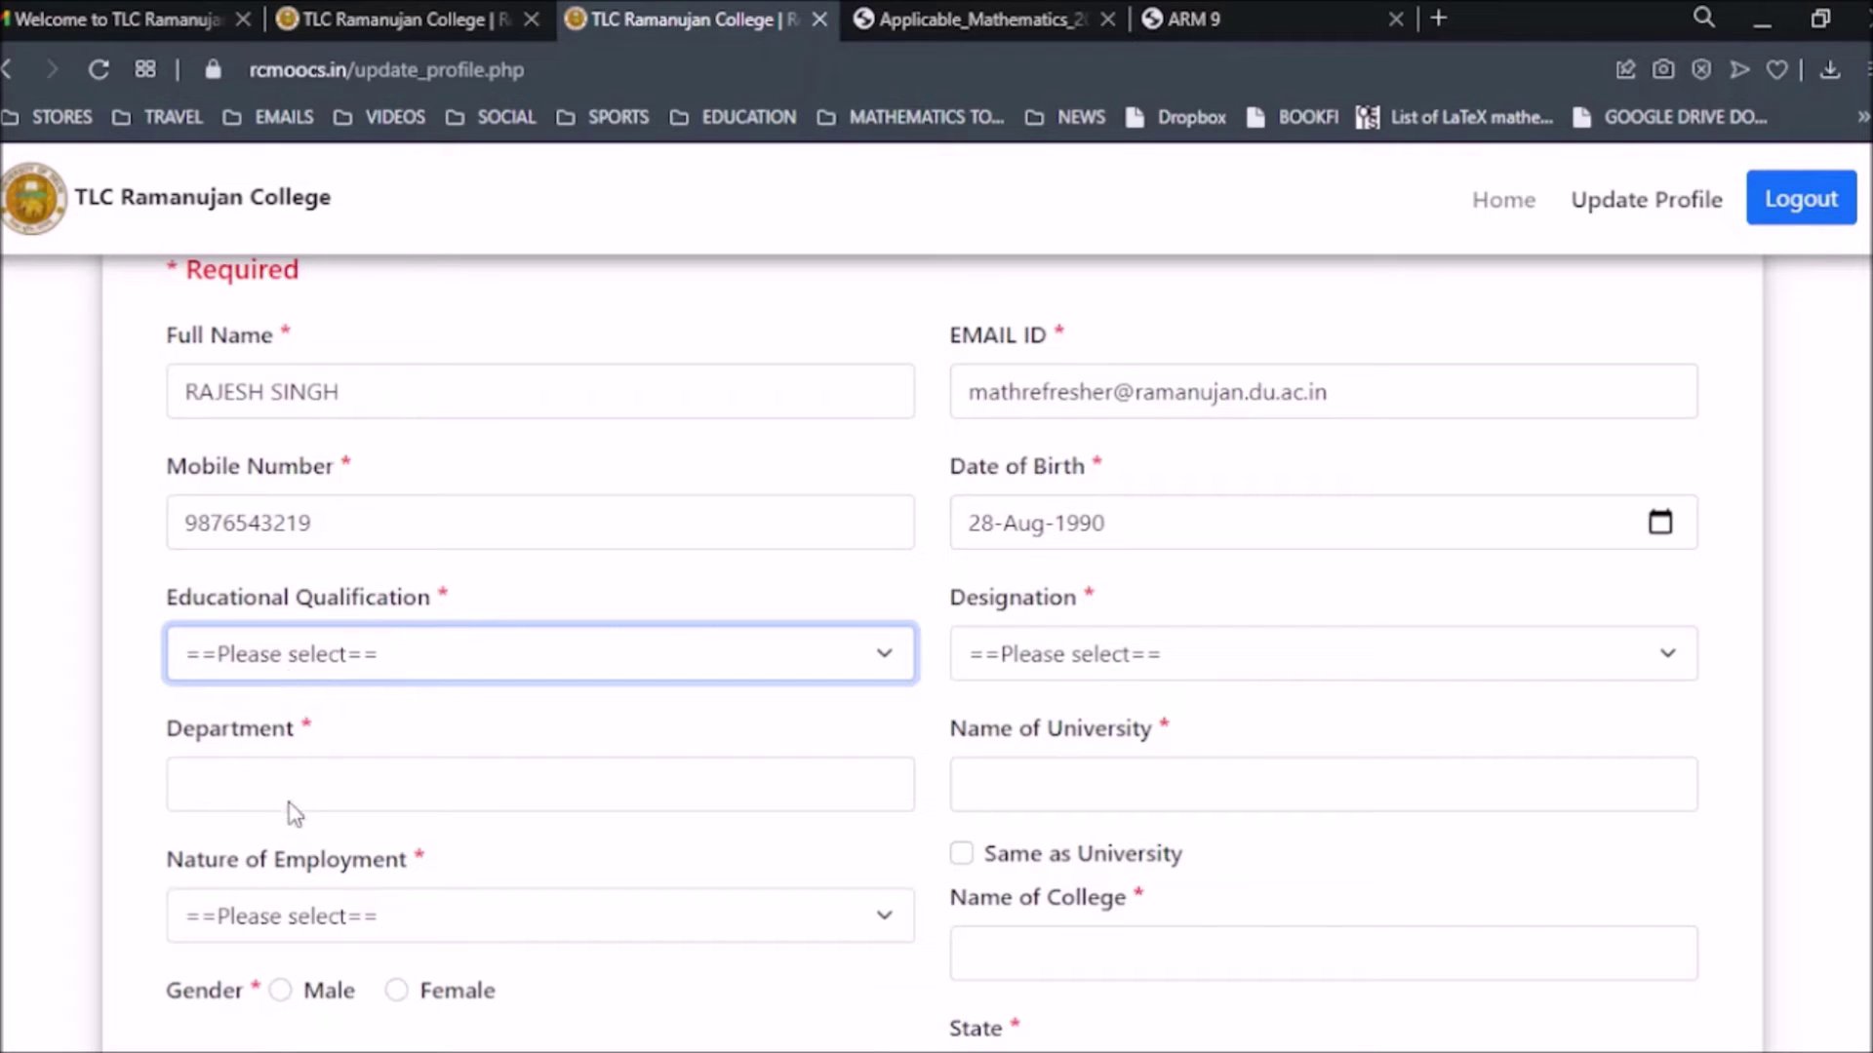
{"action": "key", "text": "p"}
{"action": "left_click", "coordinate": [1227, 657]}
{"action": "key", "text": "a"}
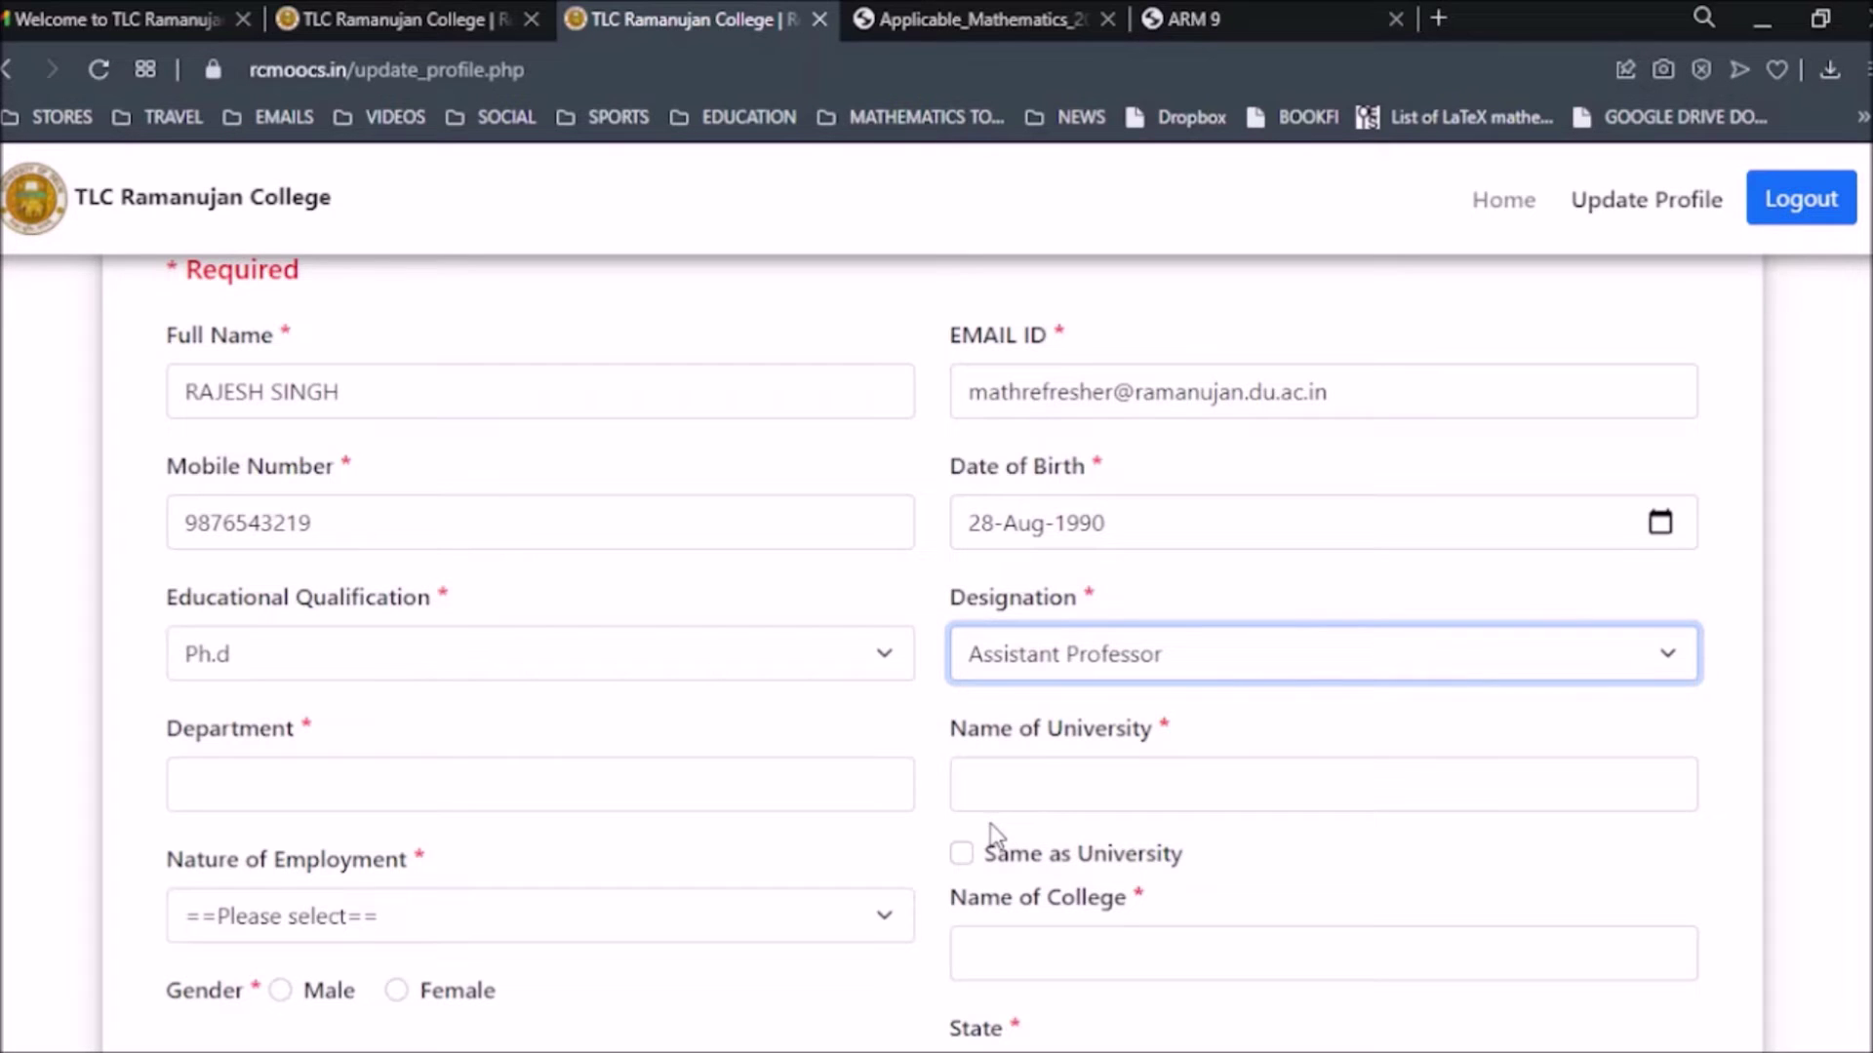
{"action": "left_click", "coordinate": [1026, 839]}
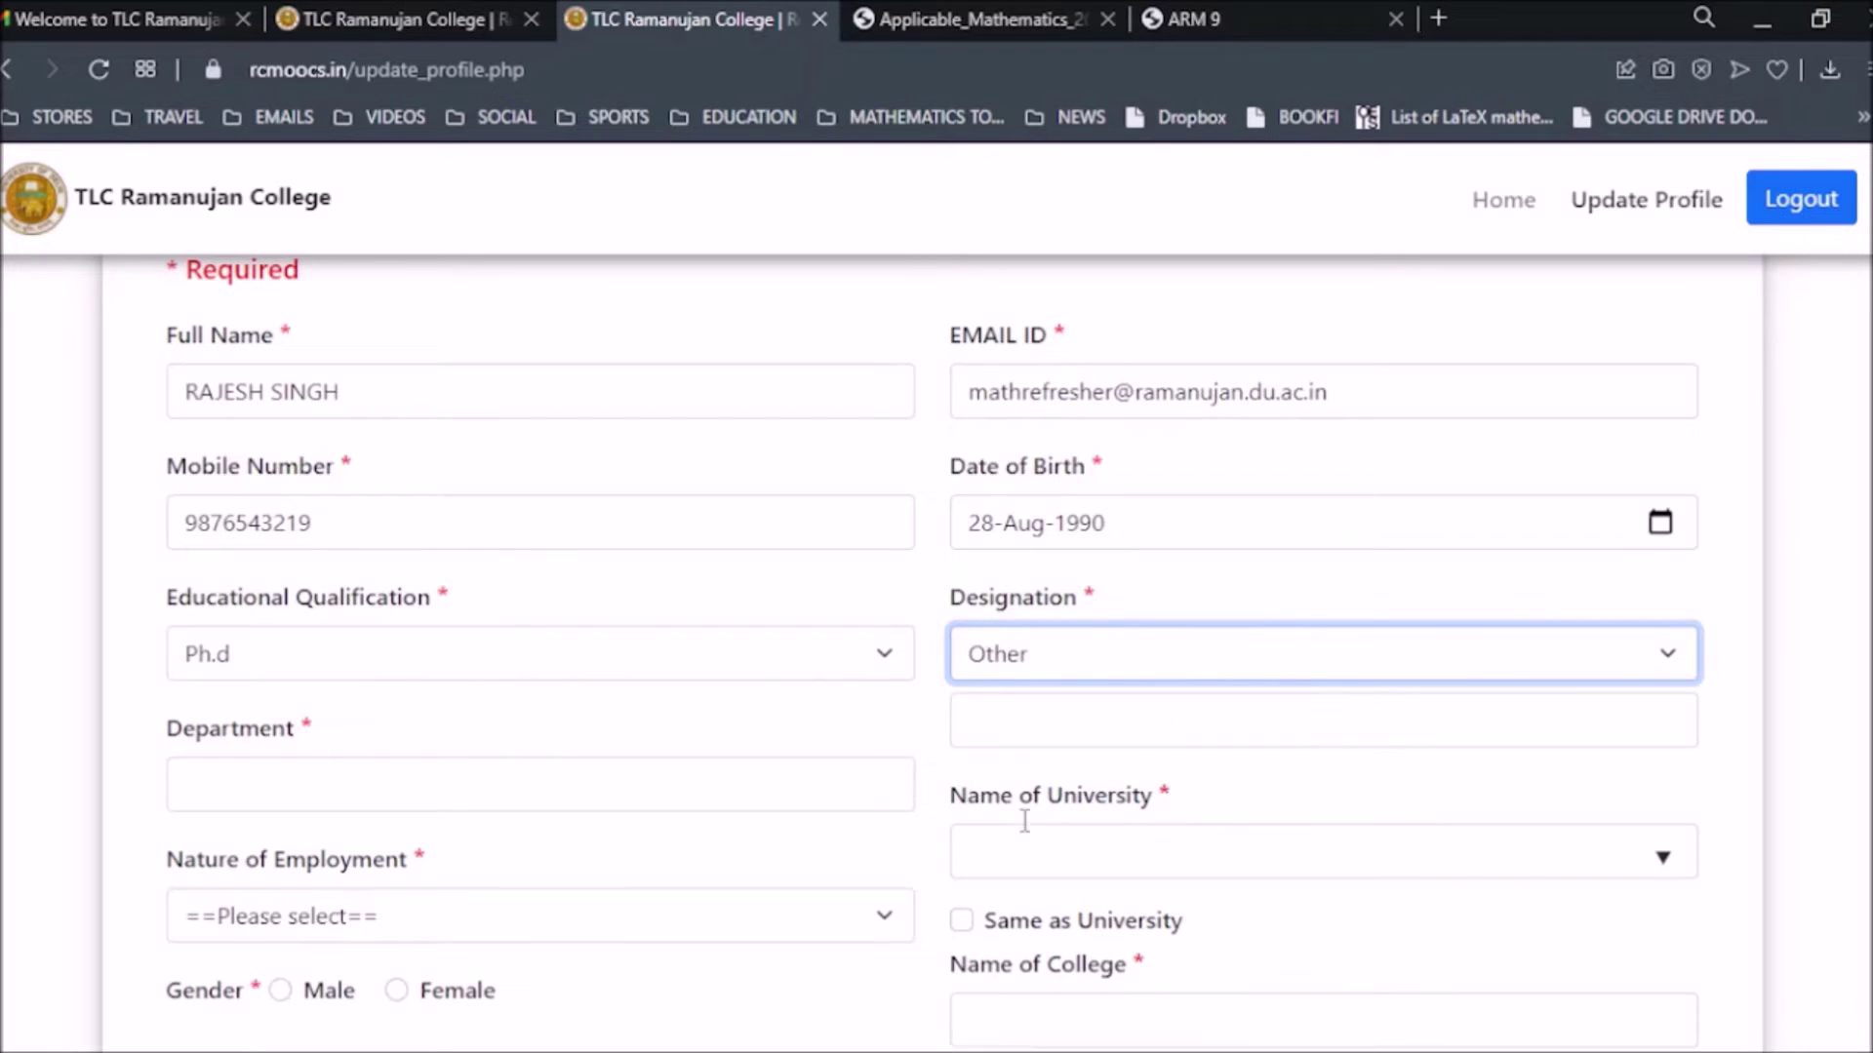
{"action": "left_click", "coordinate": [1048, 719]}
{"action": "left_click", "coordinate": [1677, 653]}
{"action": "key", "text": "Up"}
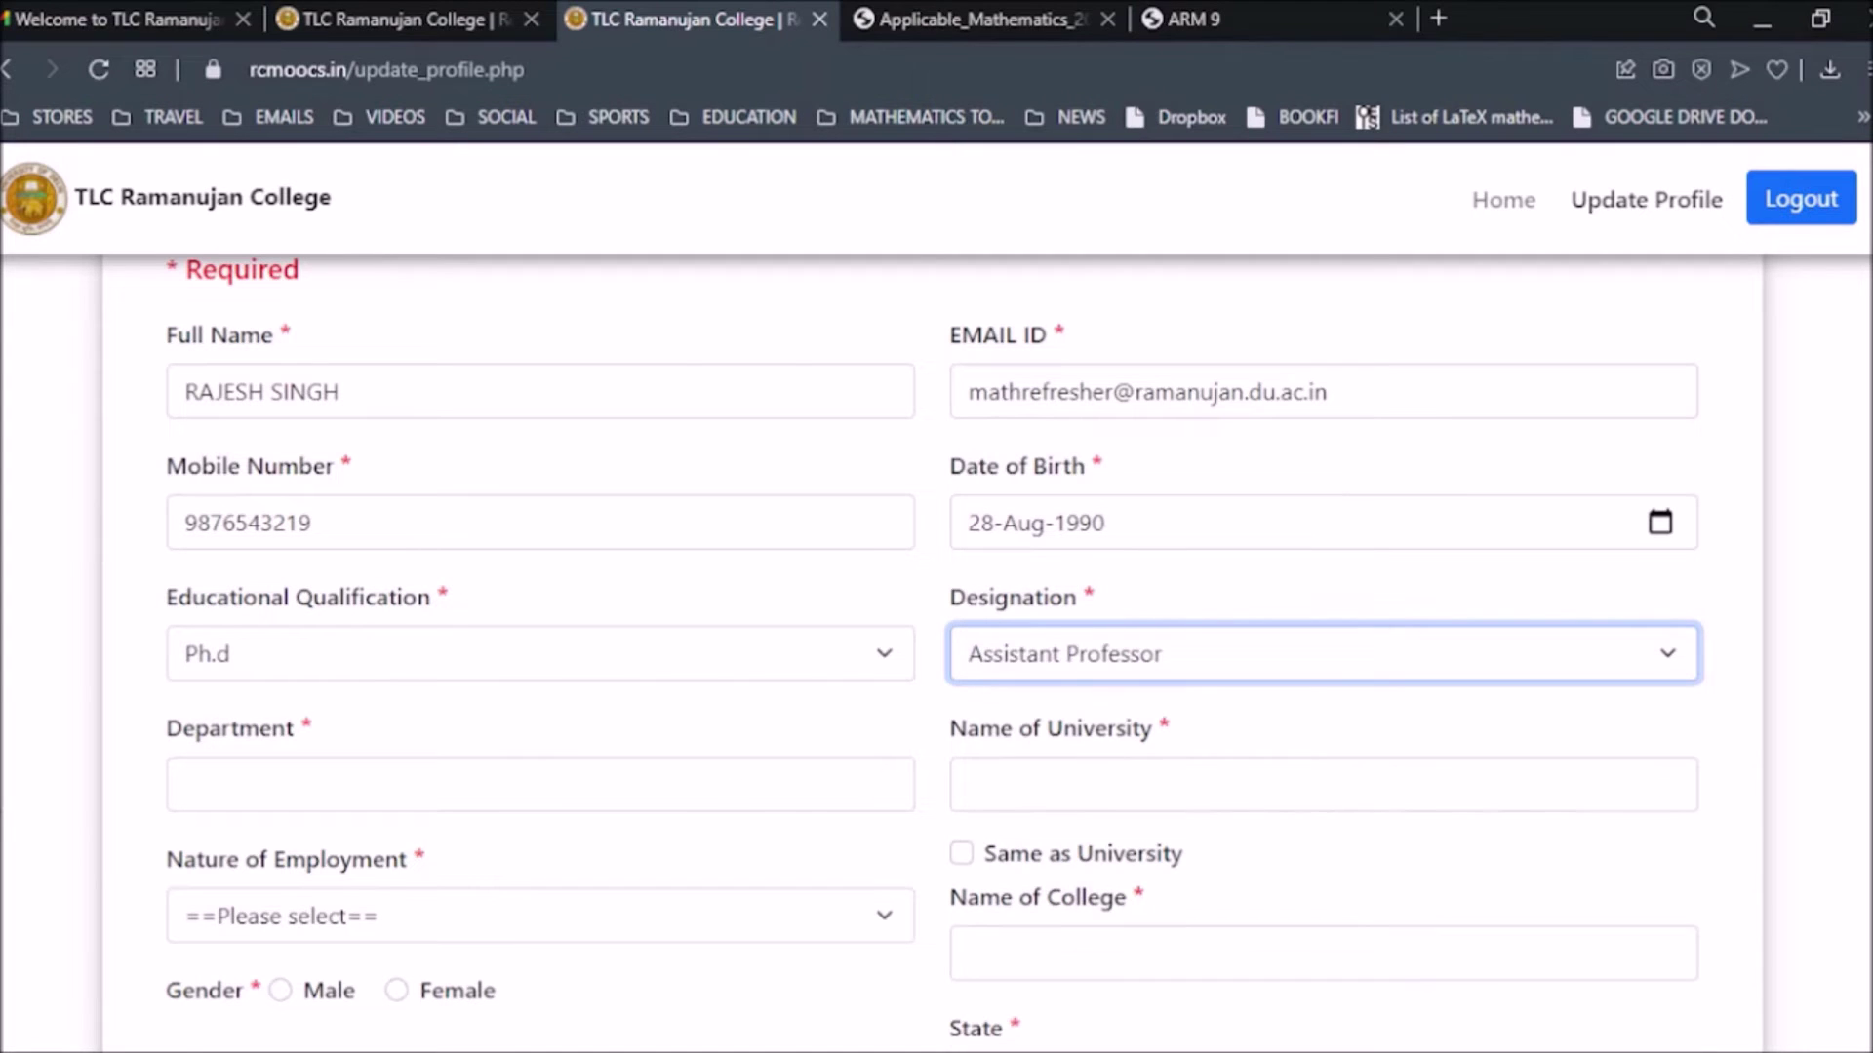
{"action": "left_click", "coordinate": [383, 795]}
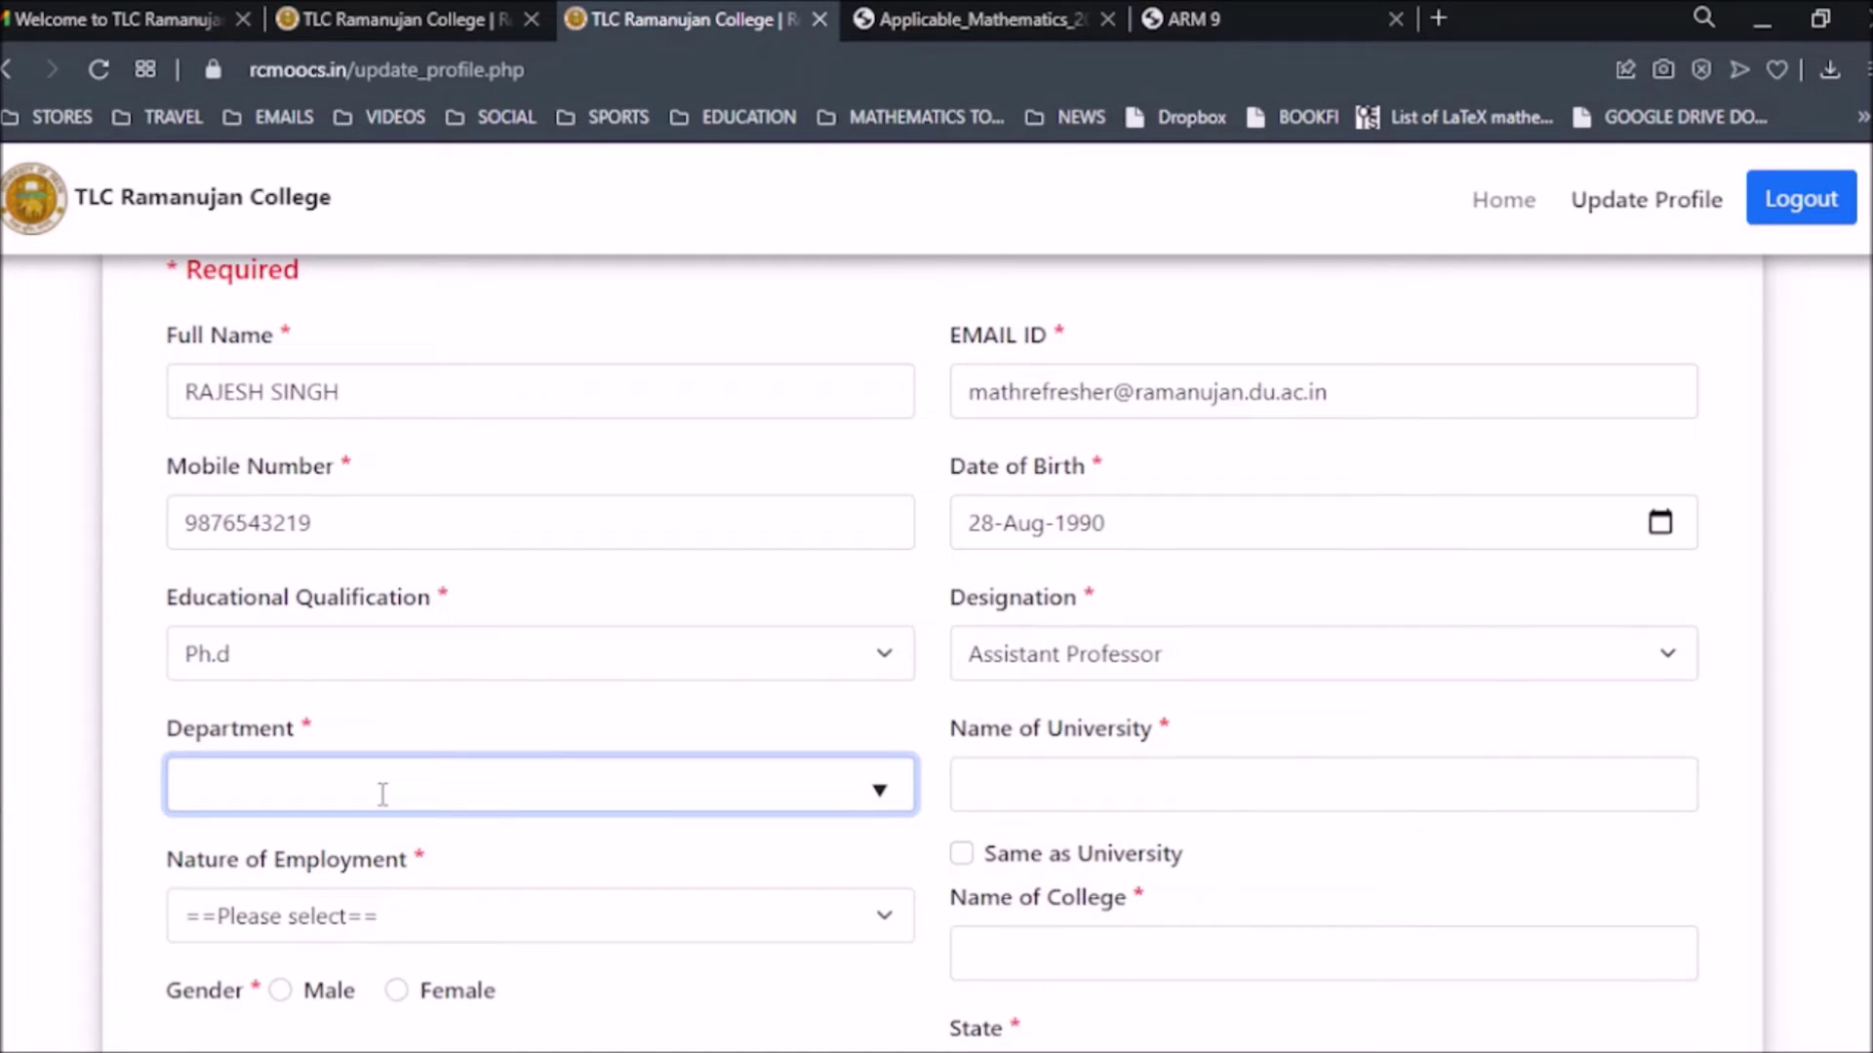
Set the profile's department to Other.
{"action": "type", "text": "math"}
{"action": "key", "text": "BackSpace"}
{"action": "key", "text": "BackSpace"}
{"action": "key", "text": "BackSpace"}
{"action": "key", "text": "BackSpace"}
{"action": "type", "text": "Depa"}
{"action": "type", "text": "other"}
{"action": "key", "text": "BackSpace"}
{"action": "key", "text": "BackSpace"}
{"action": "key", "text": "BackSpace"}
{"action": "key", "text": "BackSpace"}
{"action": "key", "text": "BackSpace"}
{"action": "type", "text": "Other"}
{"action": "left_click", "coordinate": [356, 849]}
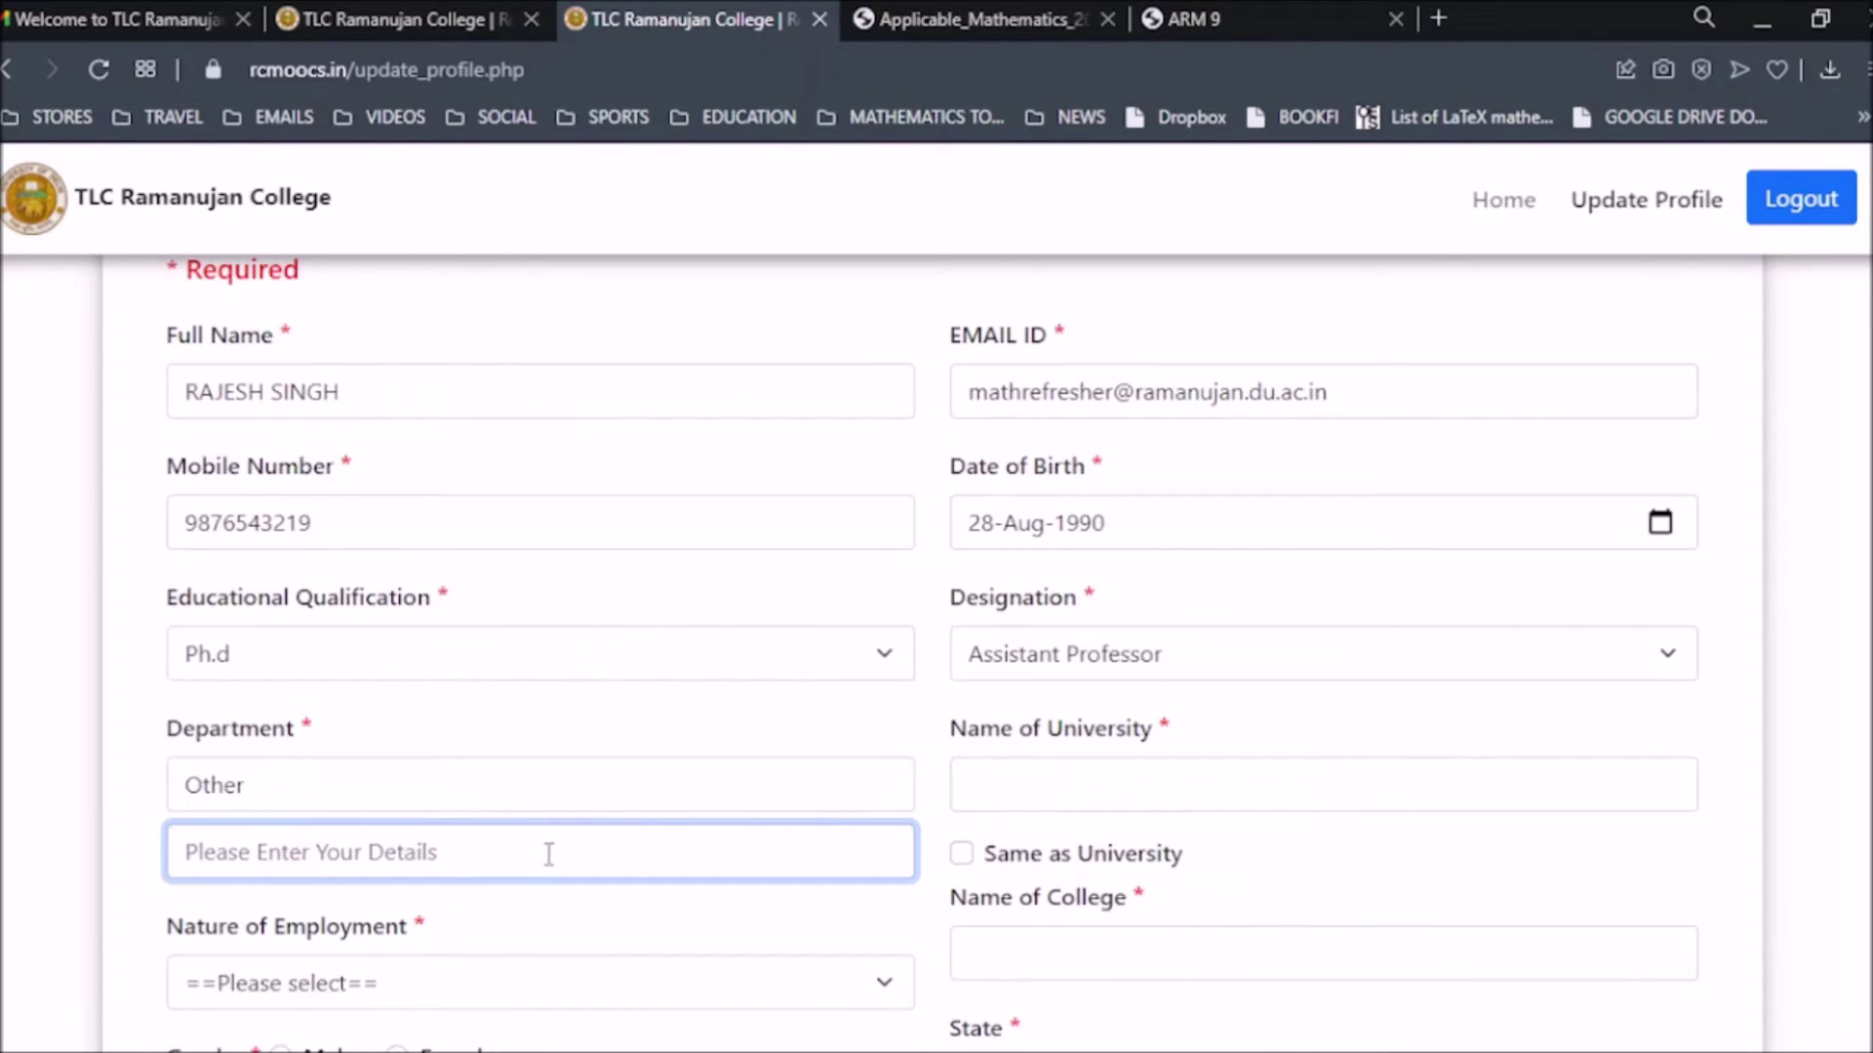
{"action": "left_click", "coordinate": [490, 766]}
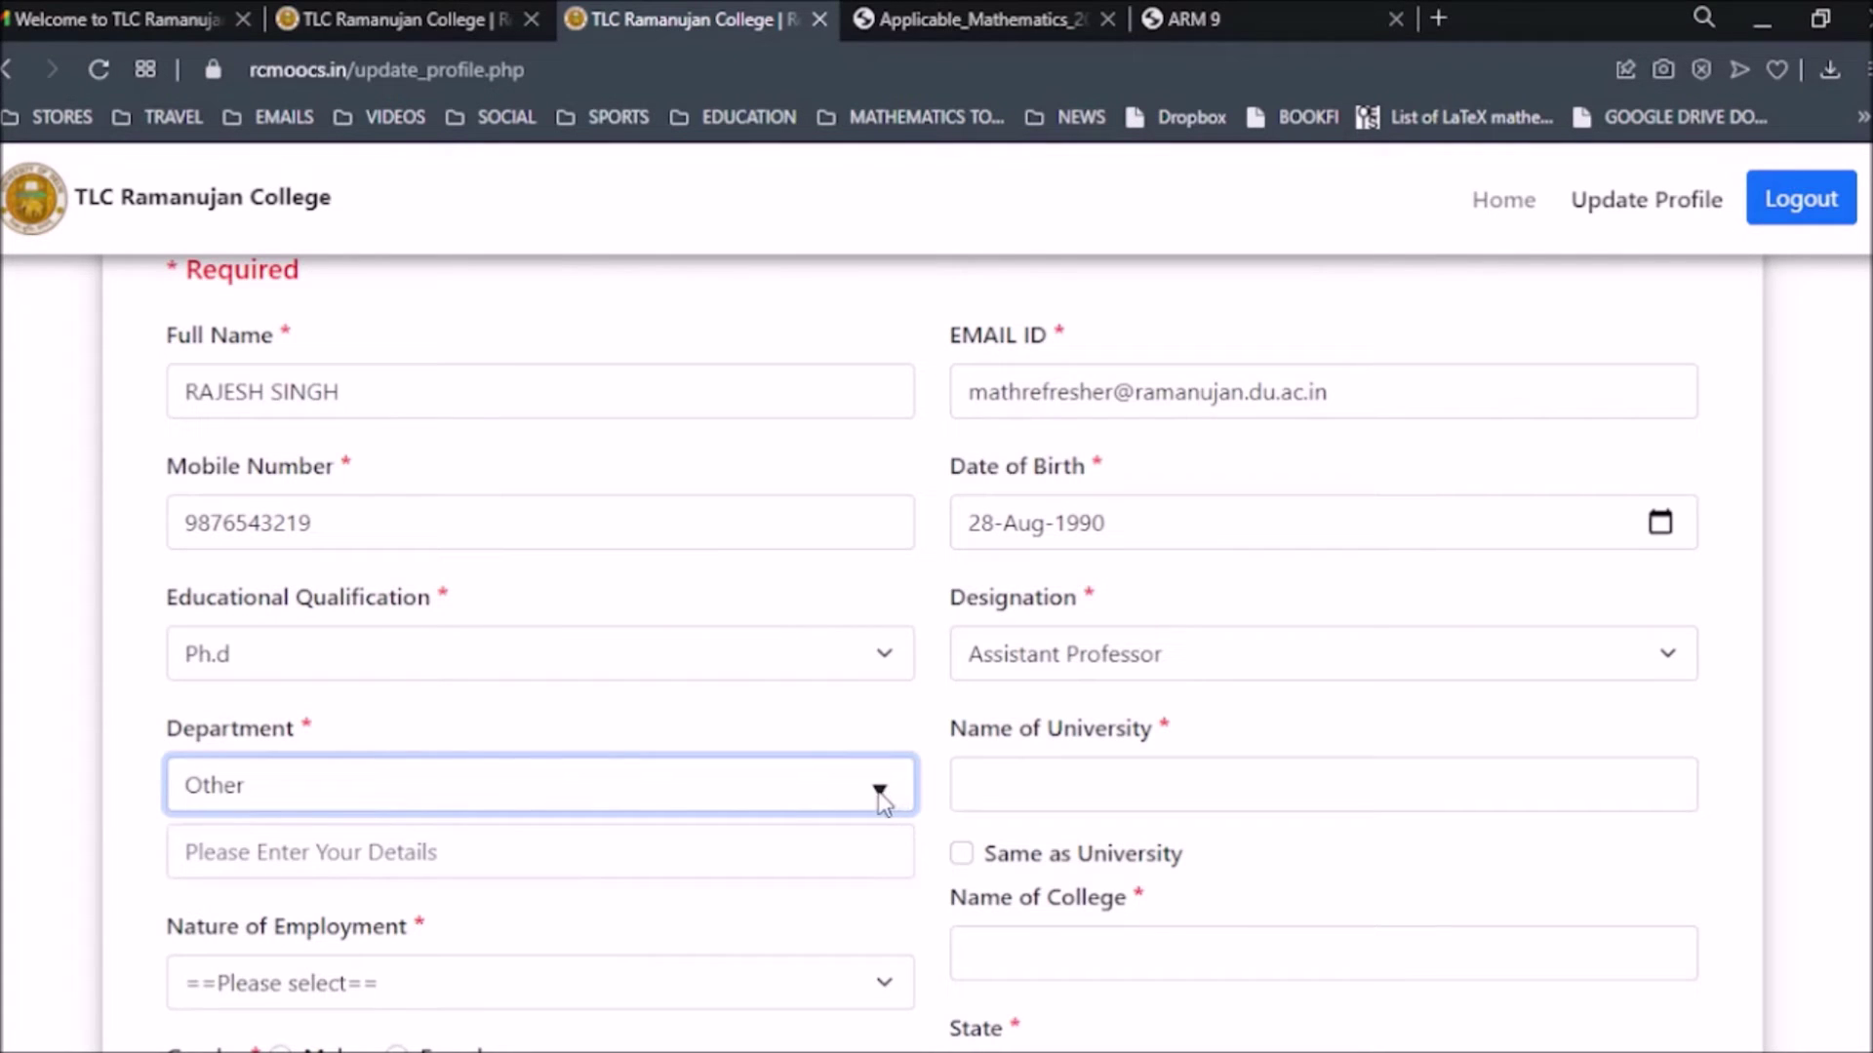
{"action": "key", "text": "BackSpace"}
{"action": "key", "text": "BackSpace"}
{"action": "key", "text": "BackSpace"}
{"action": "key", "text": "BackSpace"}
{"action": "key", "text": "BackSpace"}
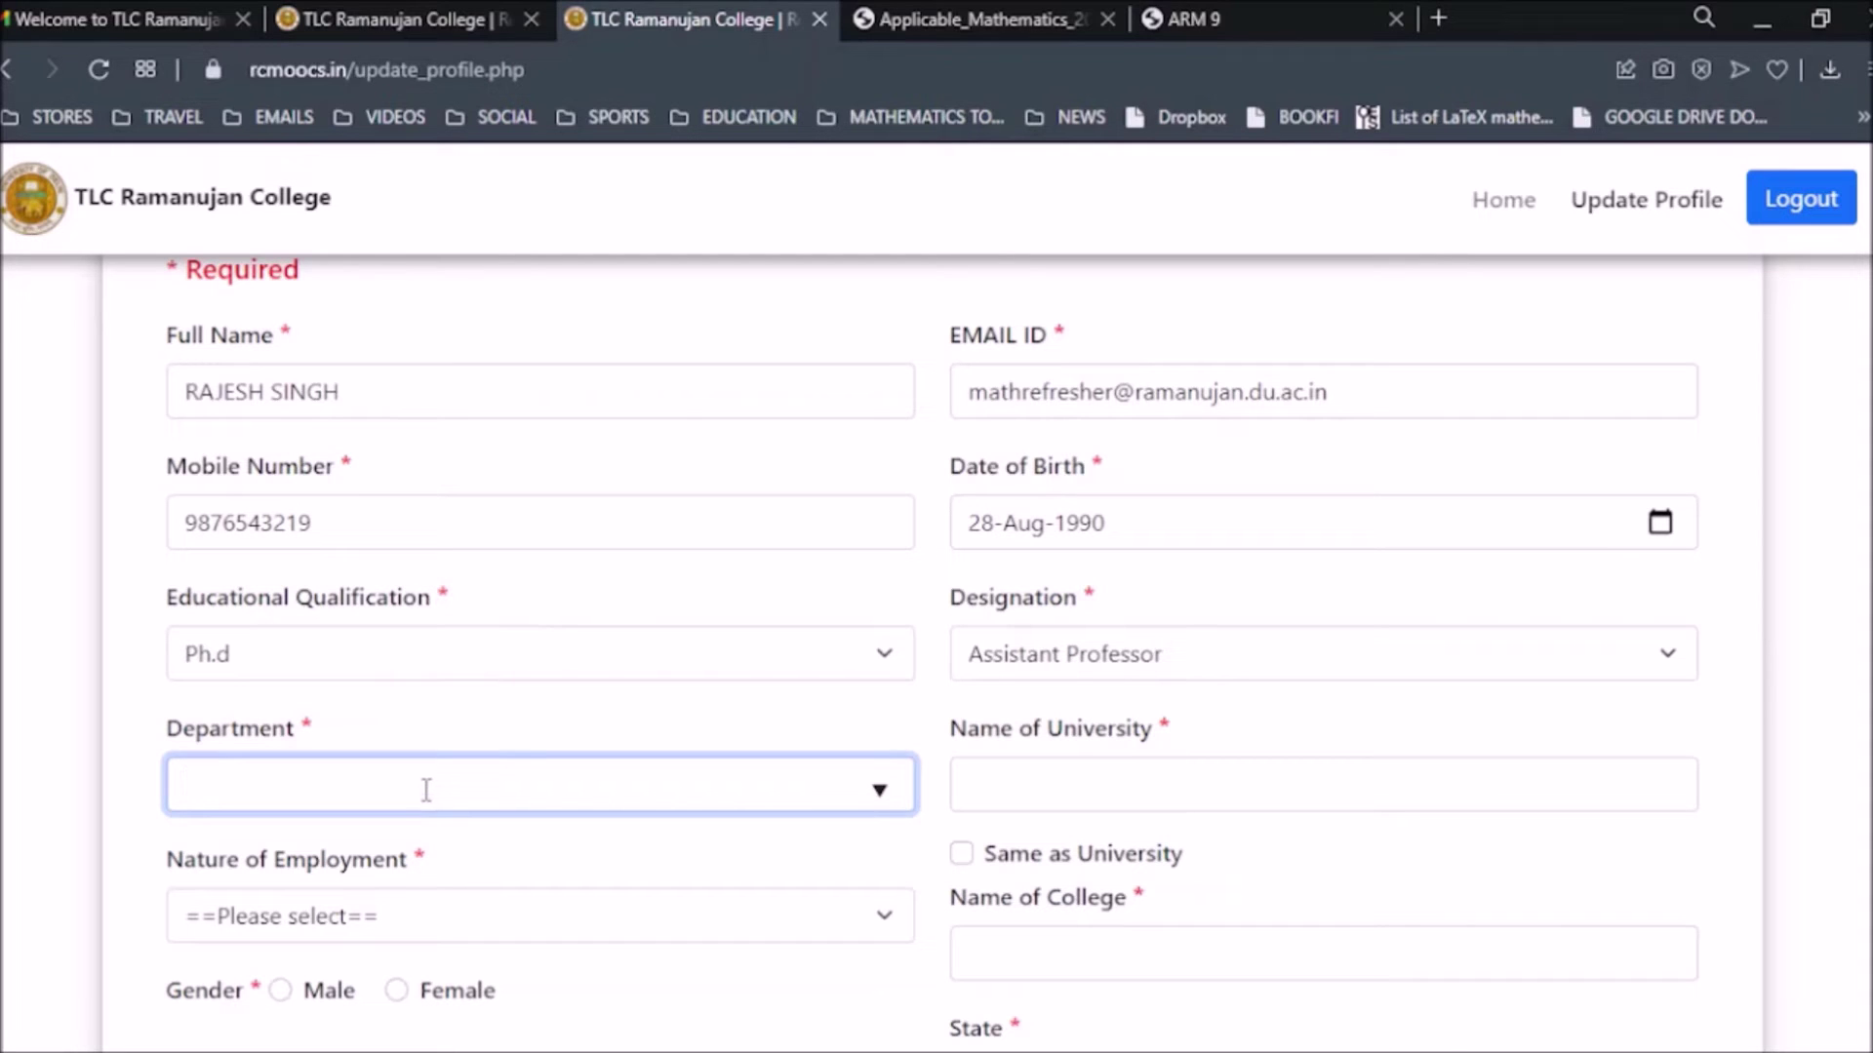
{"action": "type", "text": "her"}
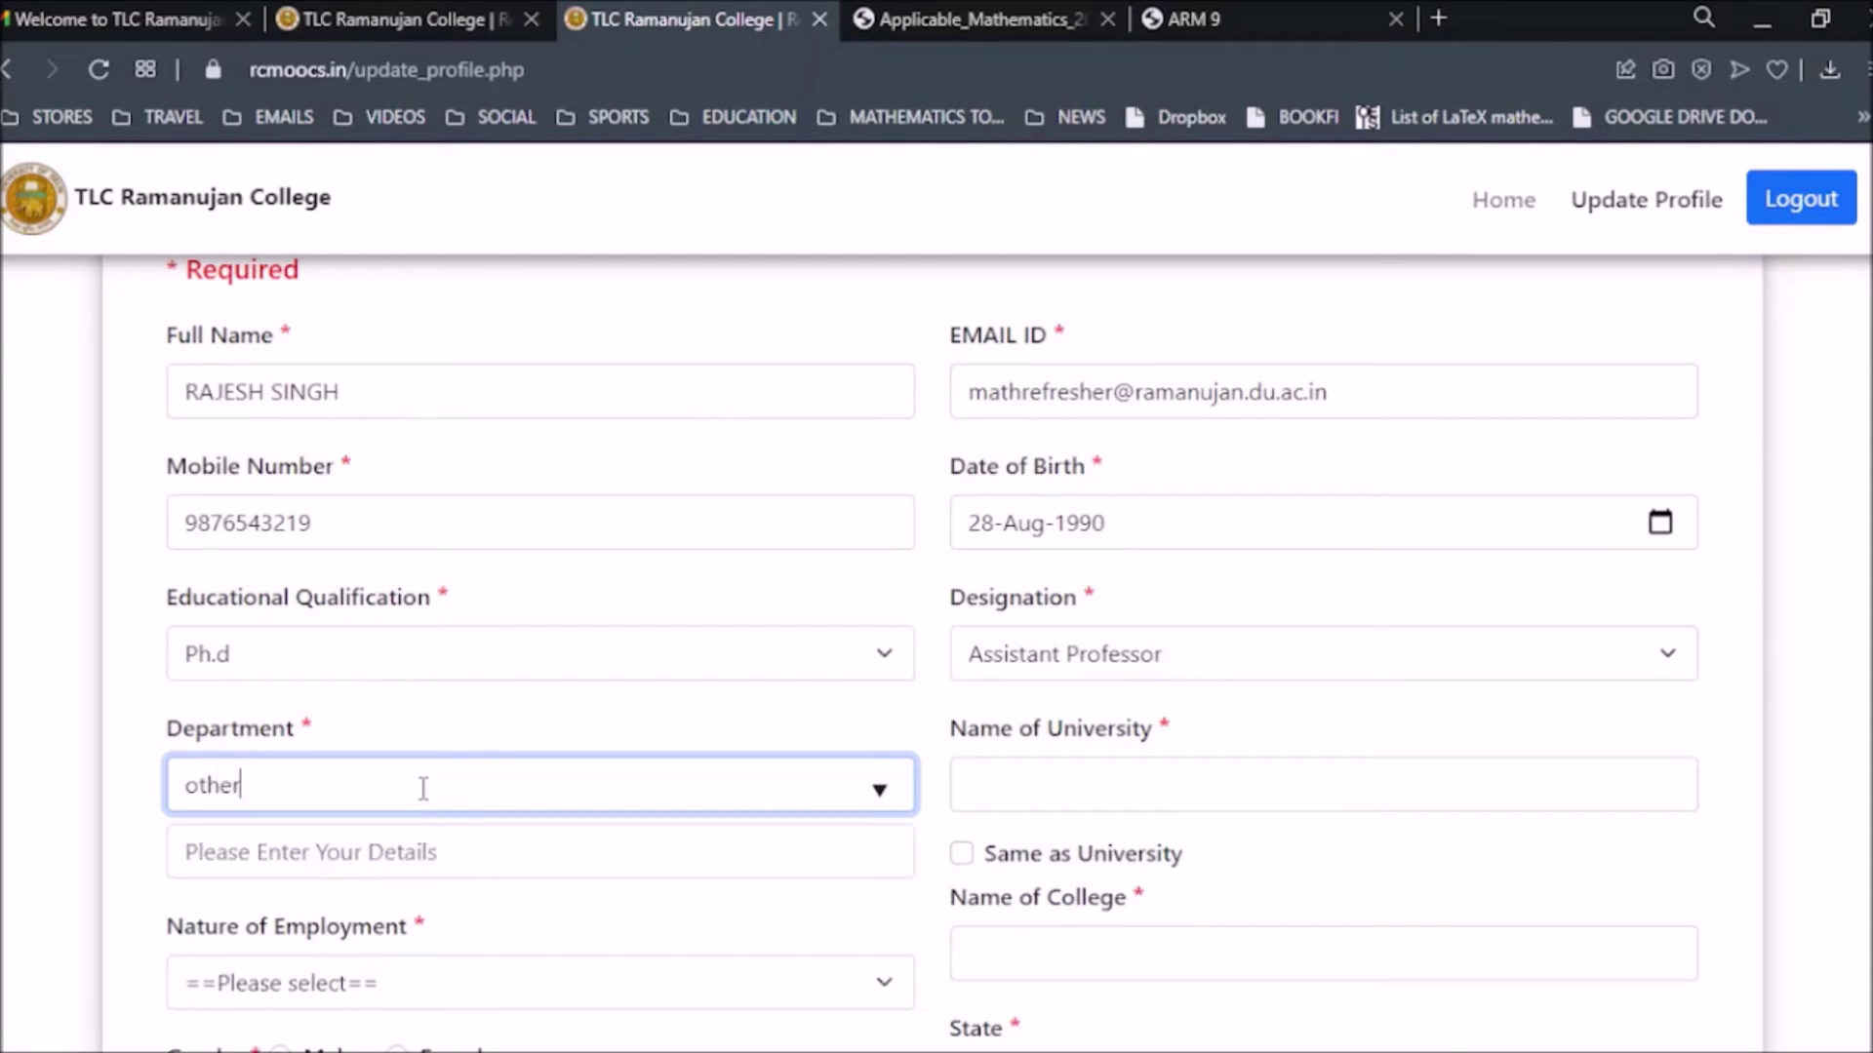
{"action": "left_click", "coordinate": [285, 859]}
Enter 'Department of Mathematics' as the department details.
{"action": "left_click", "coordinate": [328, 855]}
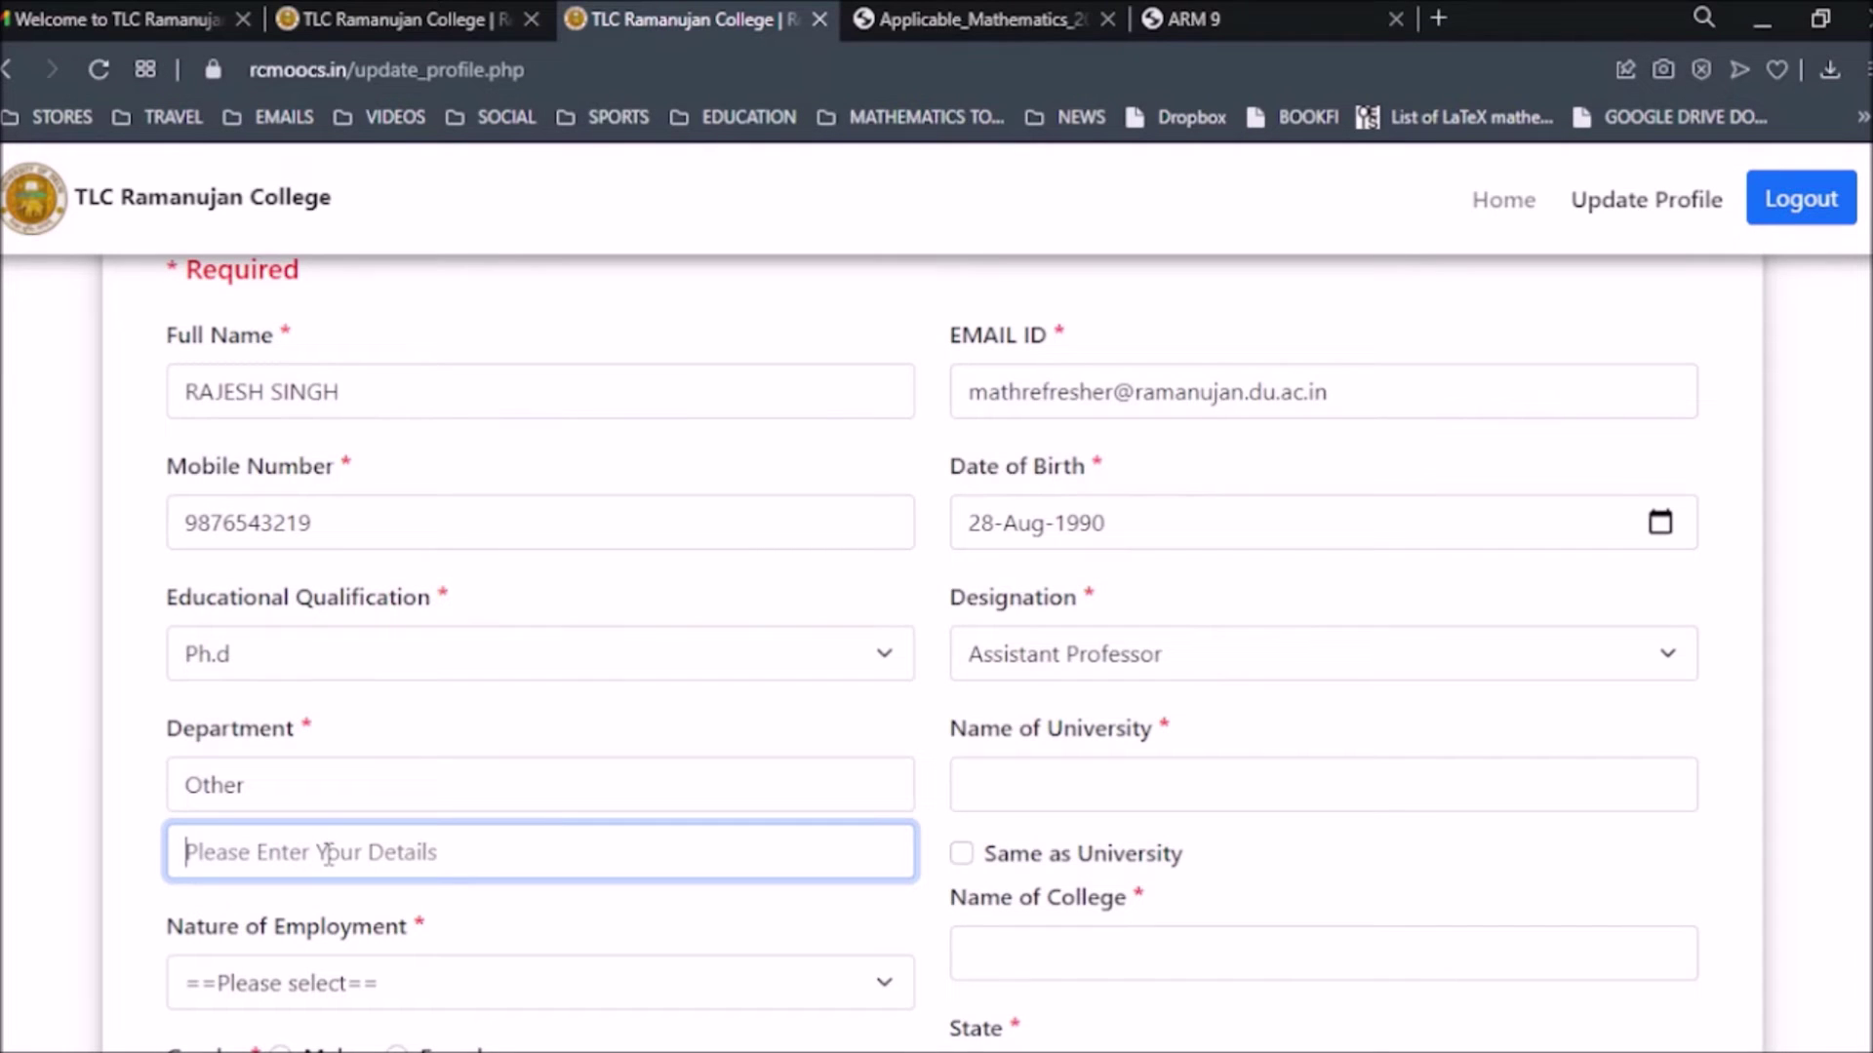
{"action": "type", "text": "Department"}
{"action": "type", "text": "of Mathemat"}
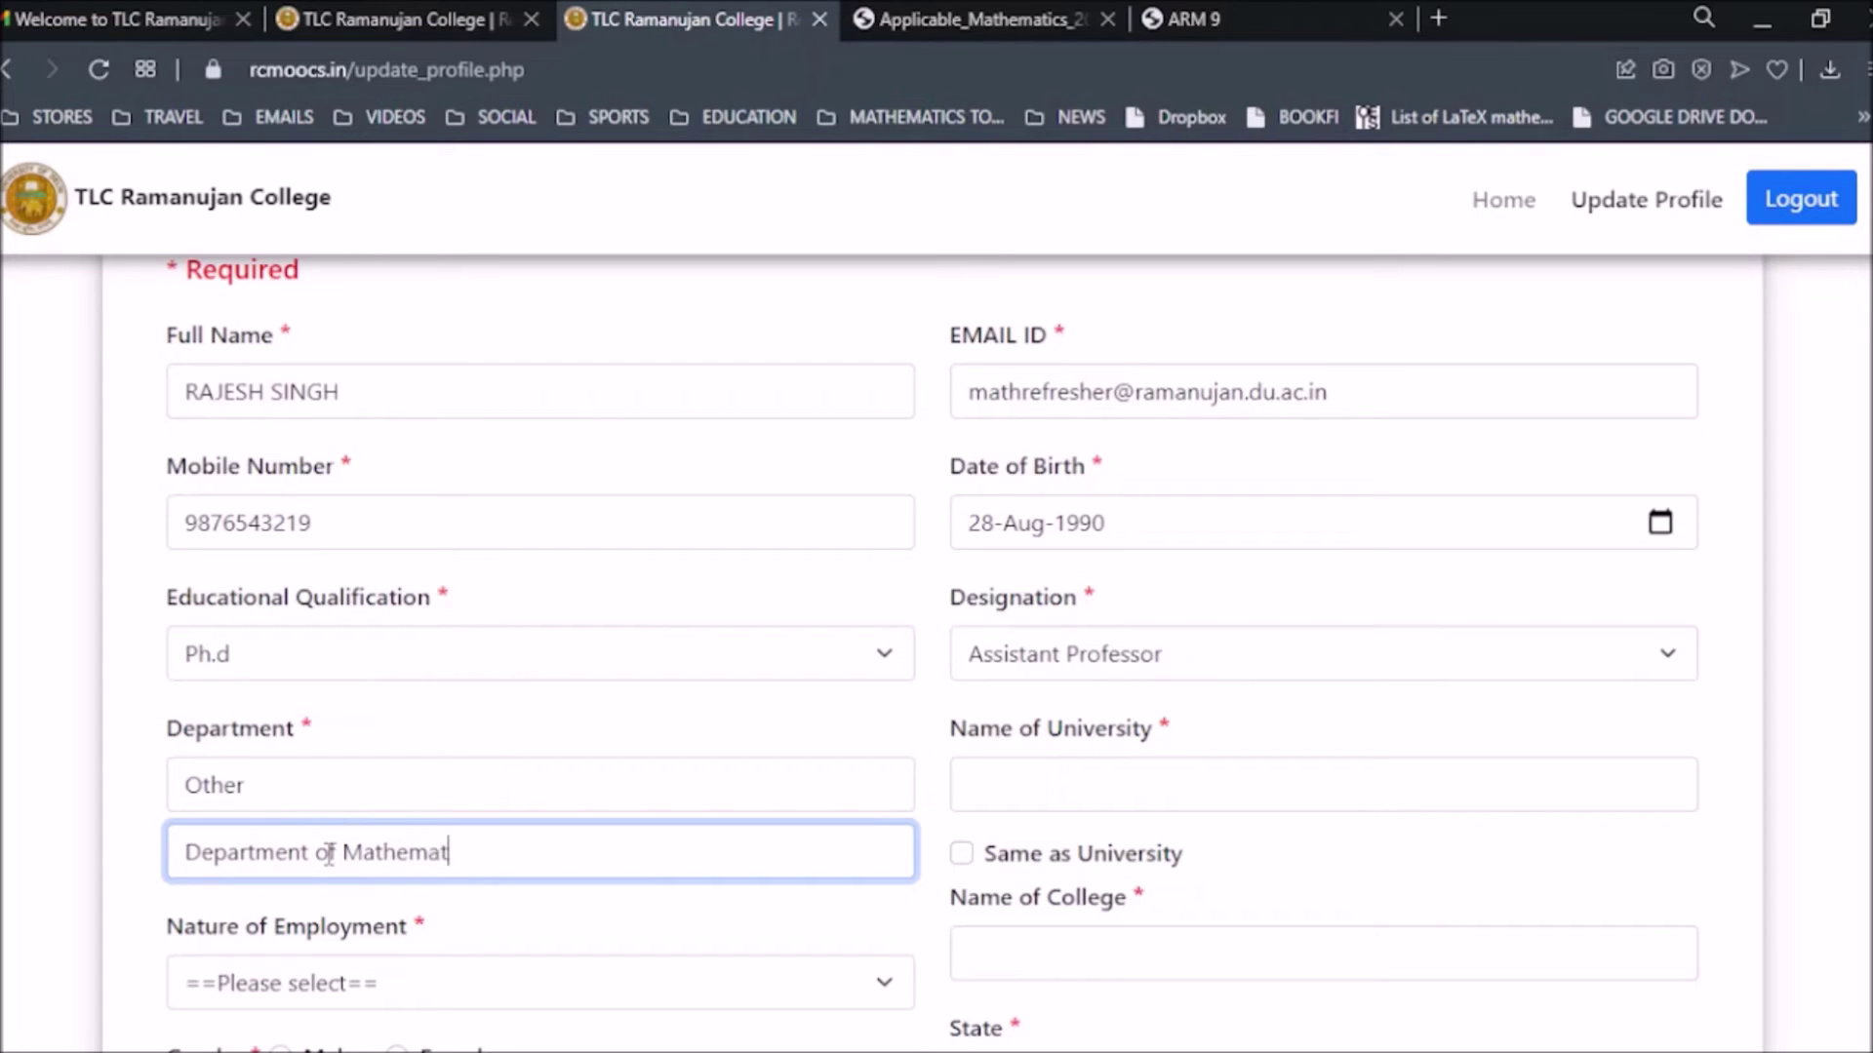
{"action": "type", "text": "ics"}
Start entering 'University of Delhi' as the name of university.
{"action": "left_click", "coordinate": [1118, 792]}
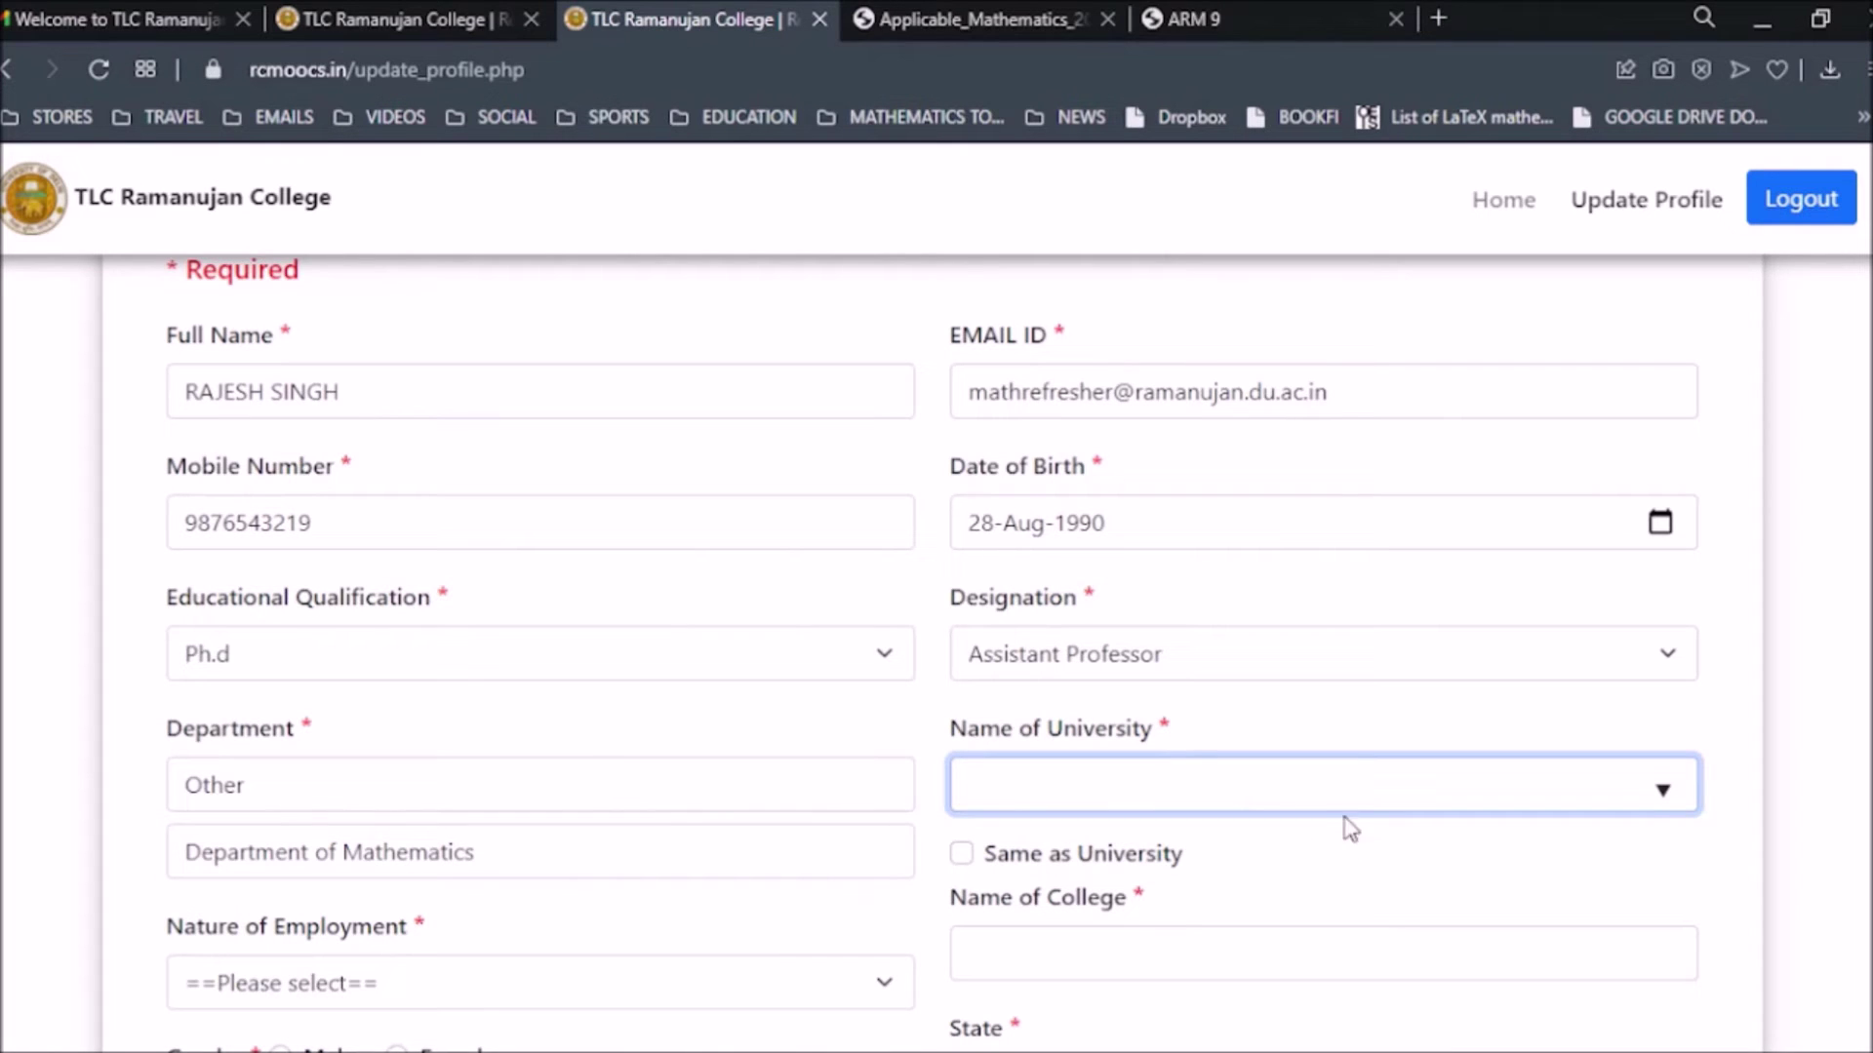
{"action": "type", "text": "ra"}
{"action": "key", "text": "BackSpace"}
{"action": "key", "text": "BackSpace"}
{"action": "type", "text": "Ram"}
{"action": "key", "text": "BackSpace"}
{"action": "key", "text": "BackSpace"}
{"action": "type", "text": "niversity of Delhi"}
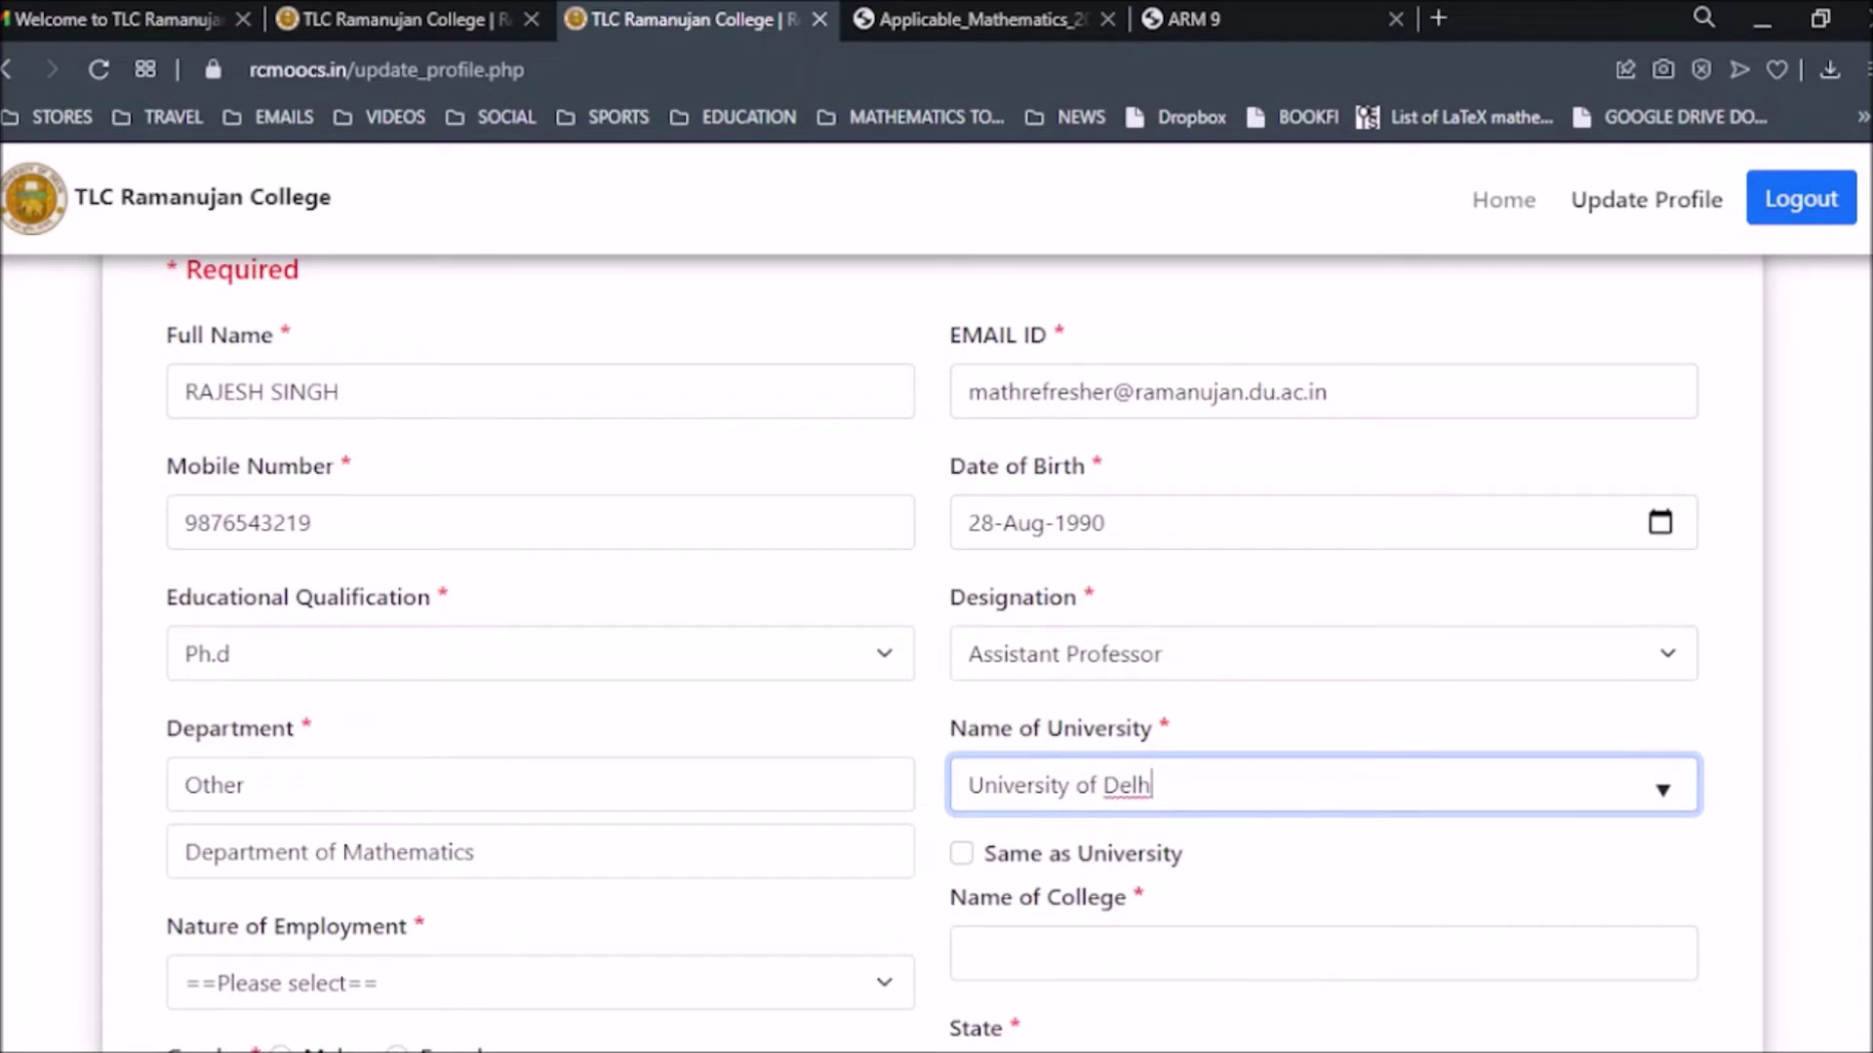
Set the nature of employment to Ad hoc/Contractual.
{"action": "scroll", "coordinate": [1171, 878], "scroll_direction": "down", "scroll_amount": 2}
{"action": "scroll", "coordinate": [1170, 878], "scroll_direction": "down", "scroll_amount": 1}
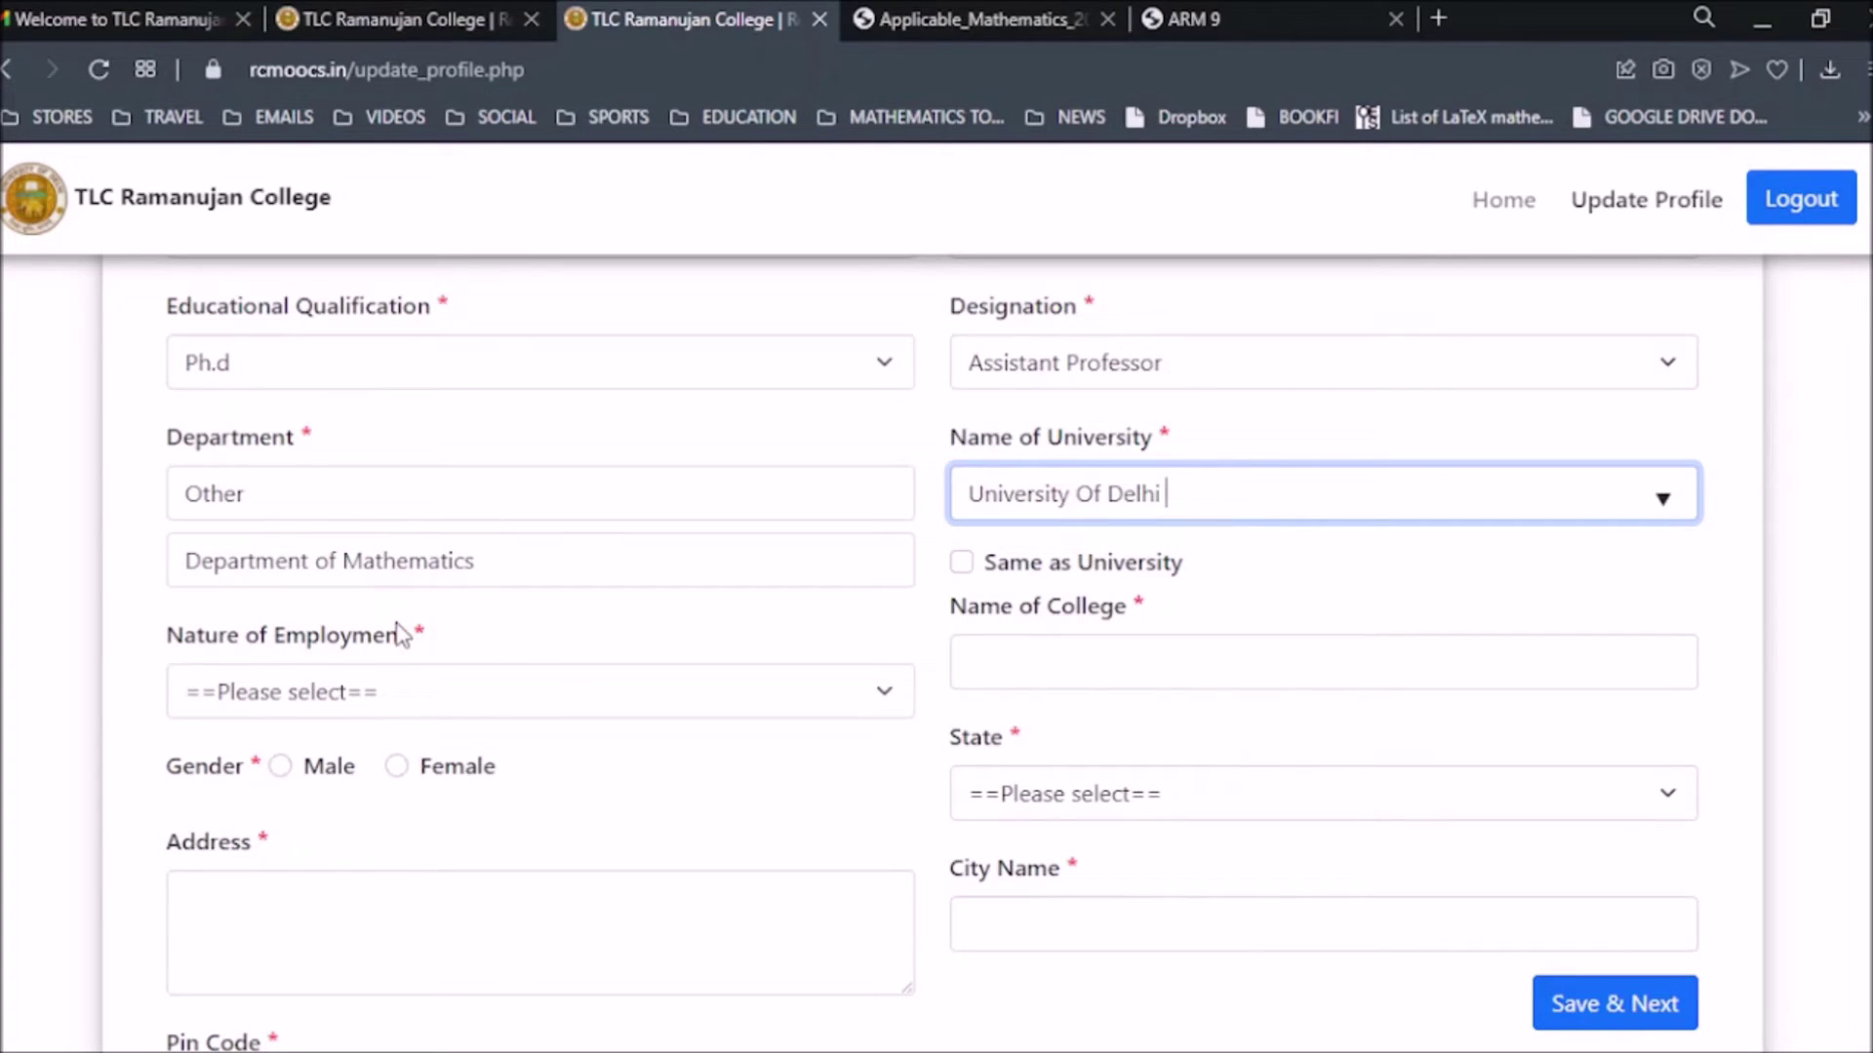
{"action": "left_click", "coordinate": [283, 703]}
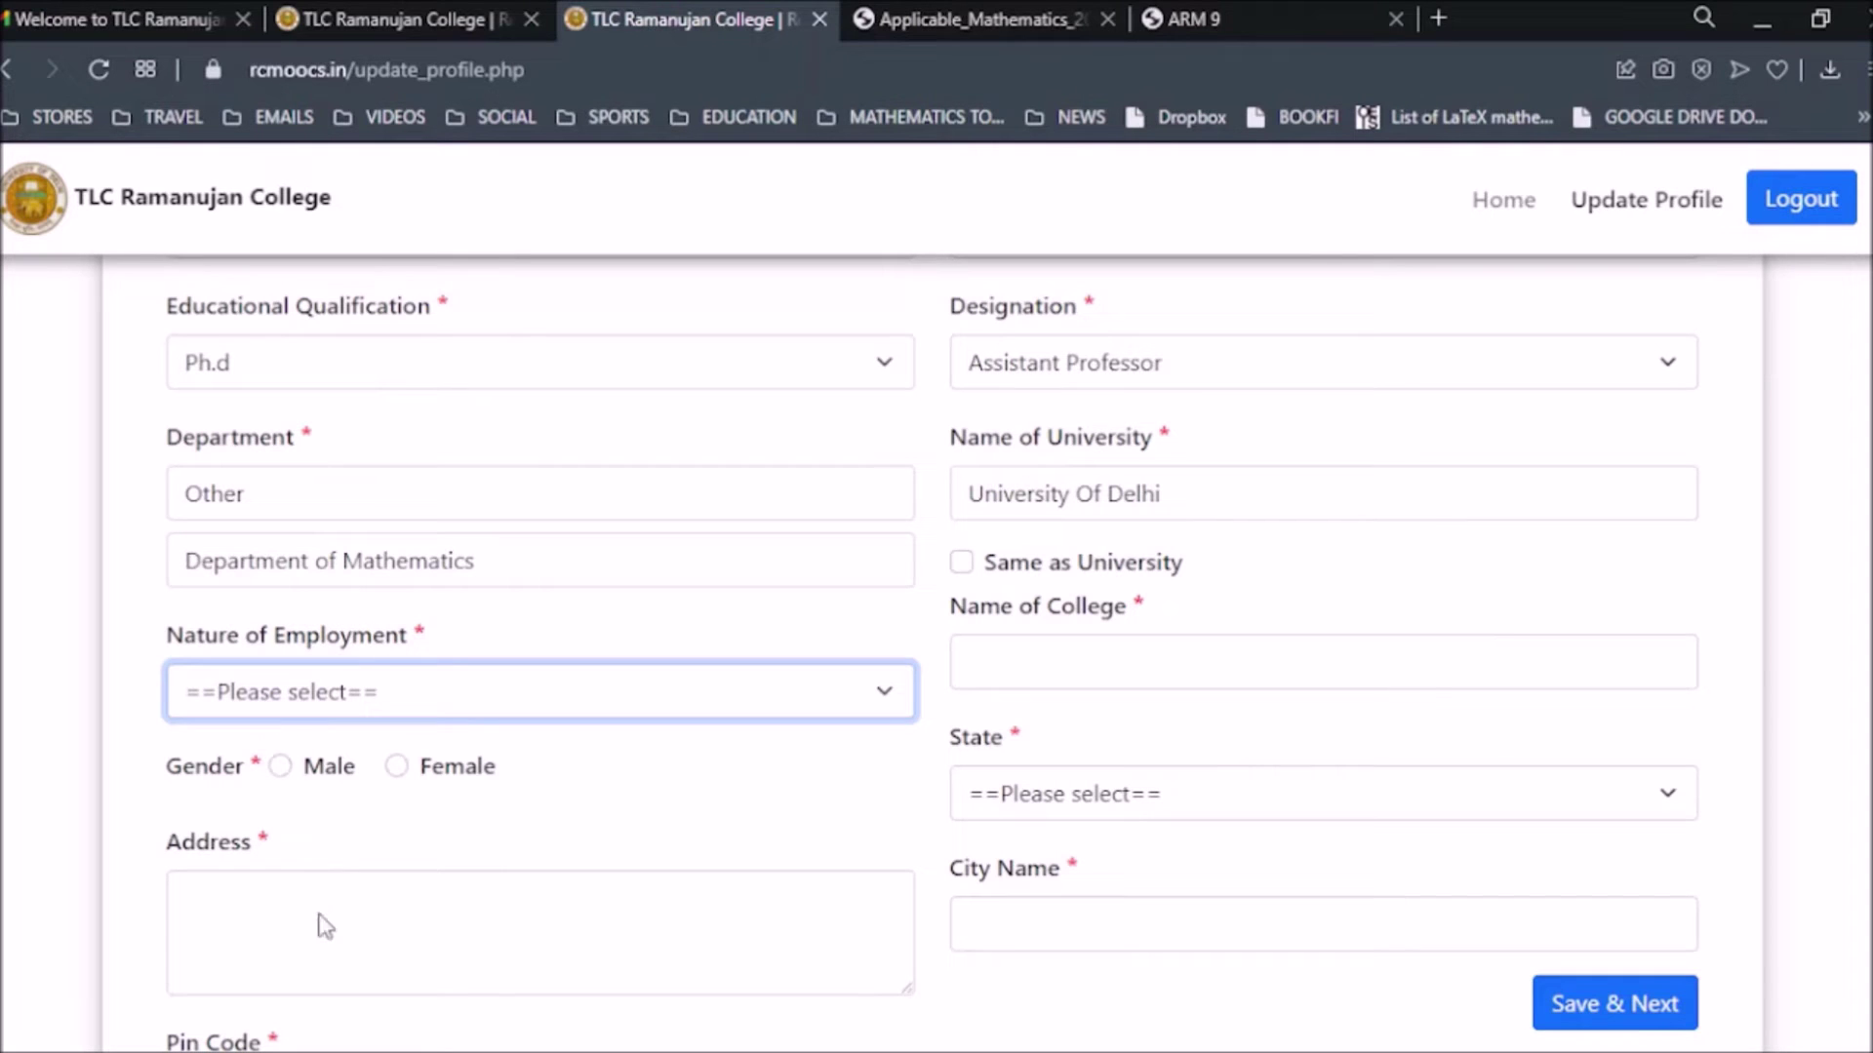
{"action": "key", "text": "o"}
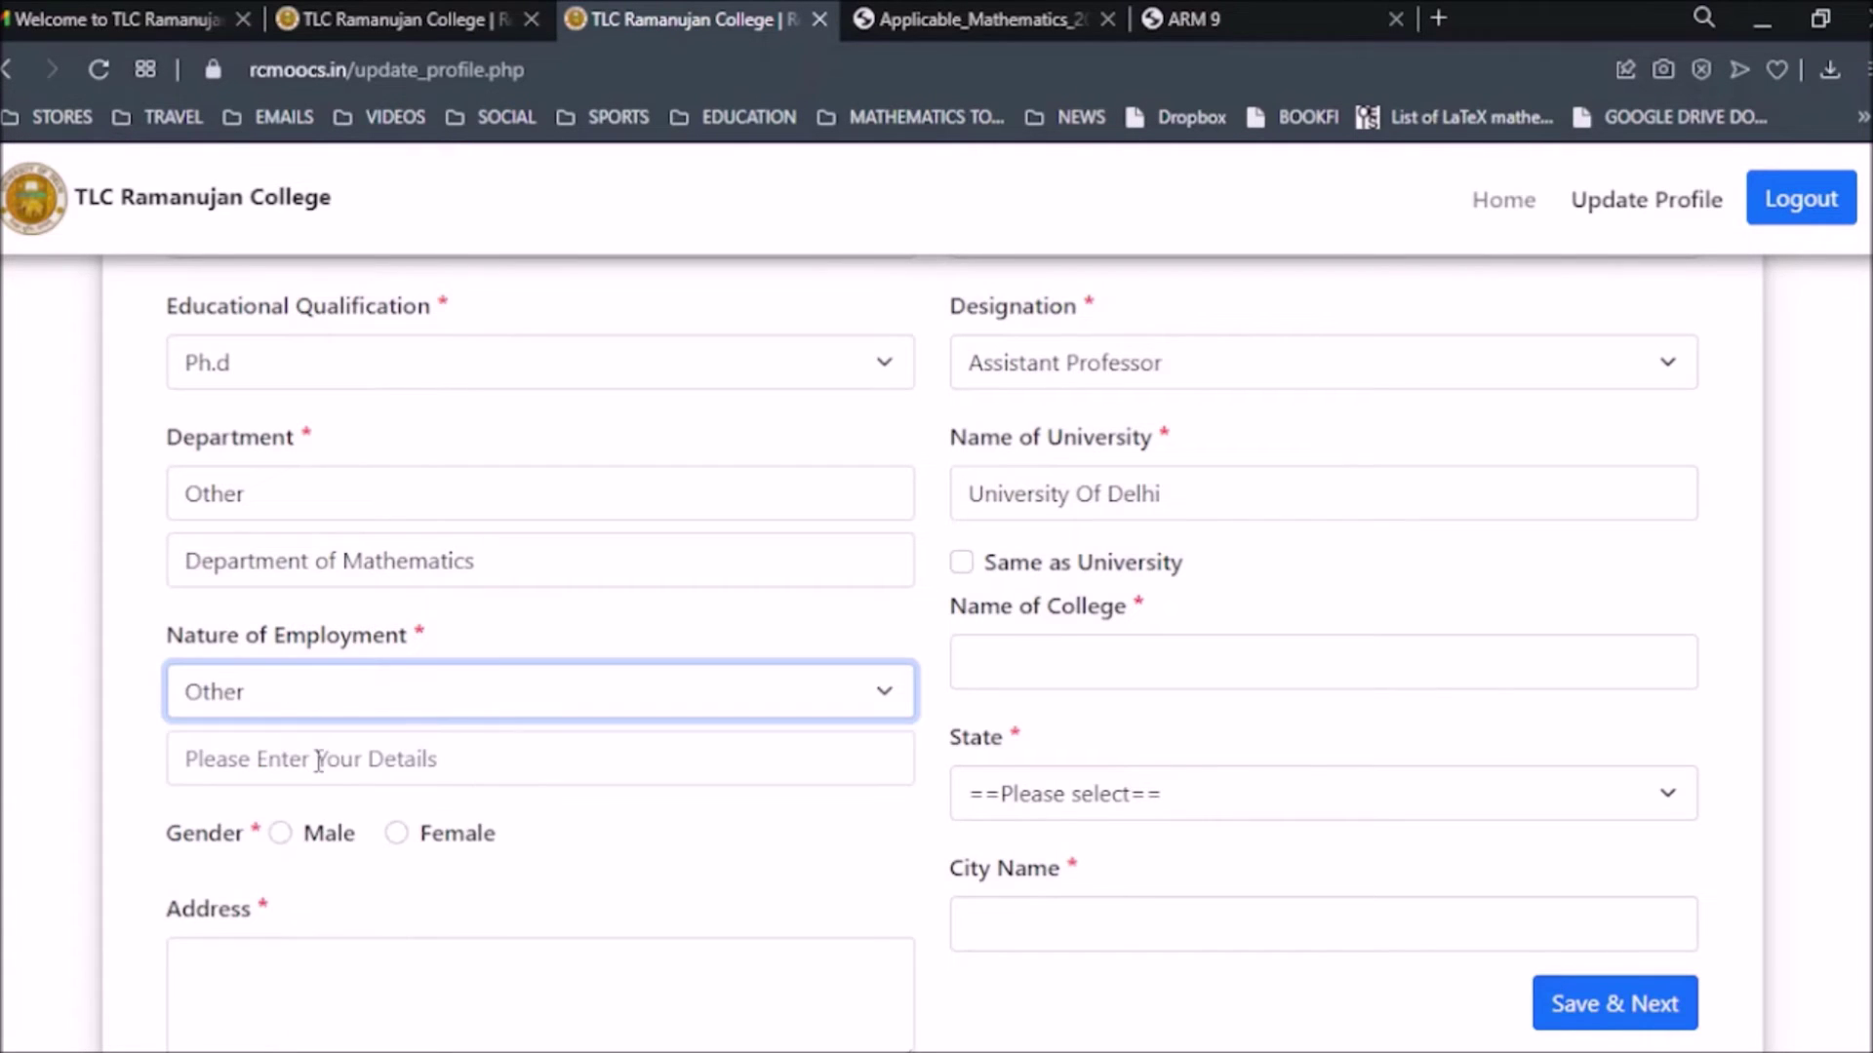
{"action": "left_click", "coordinate": [319, 759]}
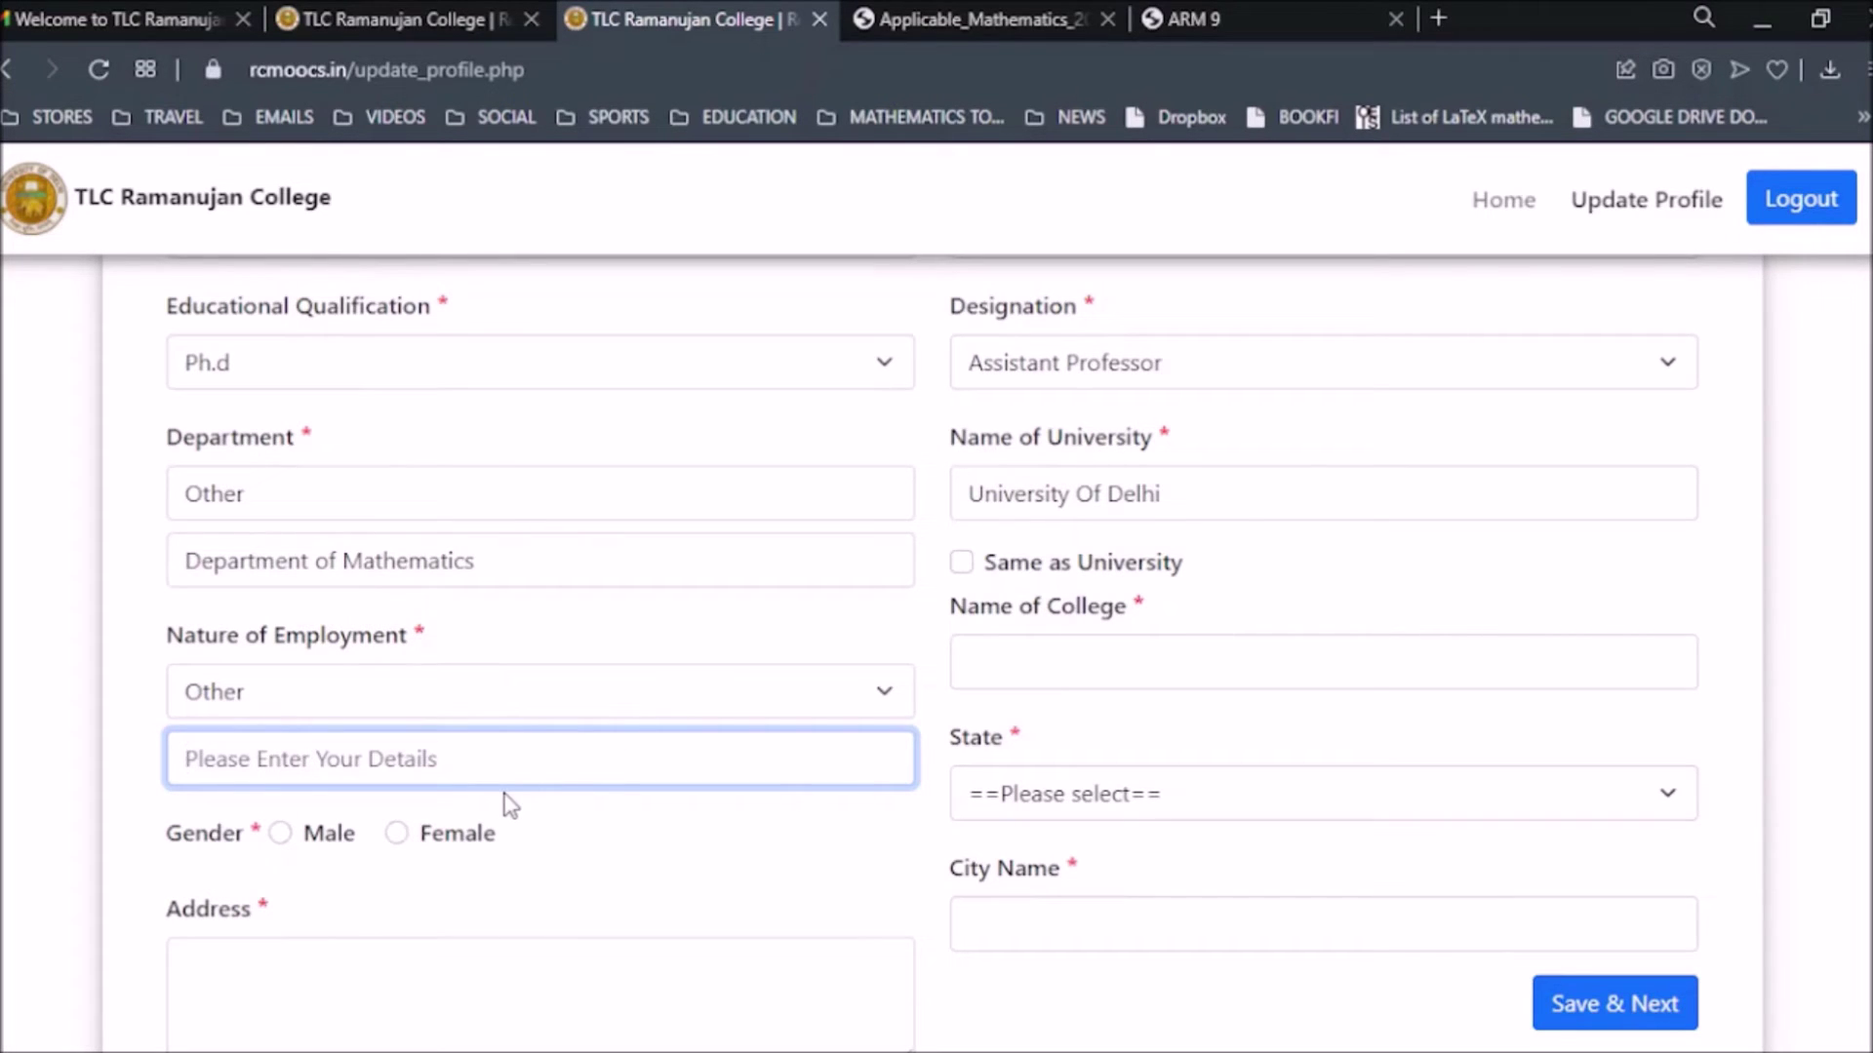
{"action": "left_click", "coordinate": [565, 693]}
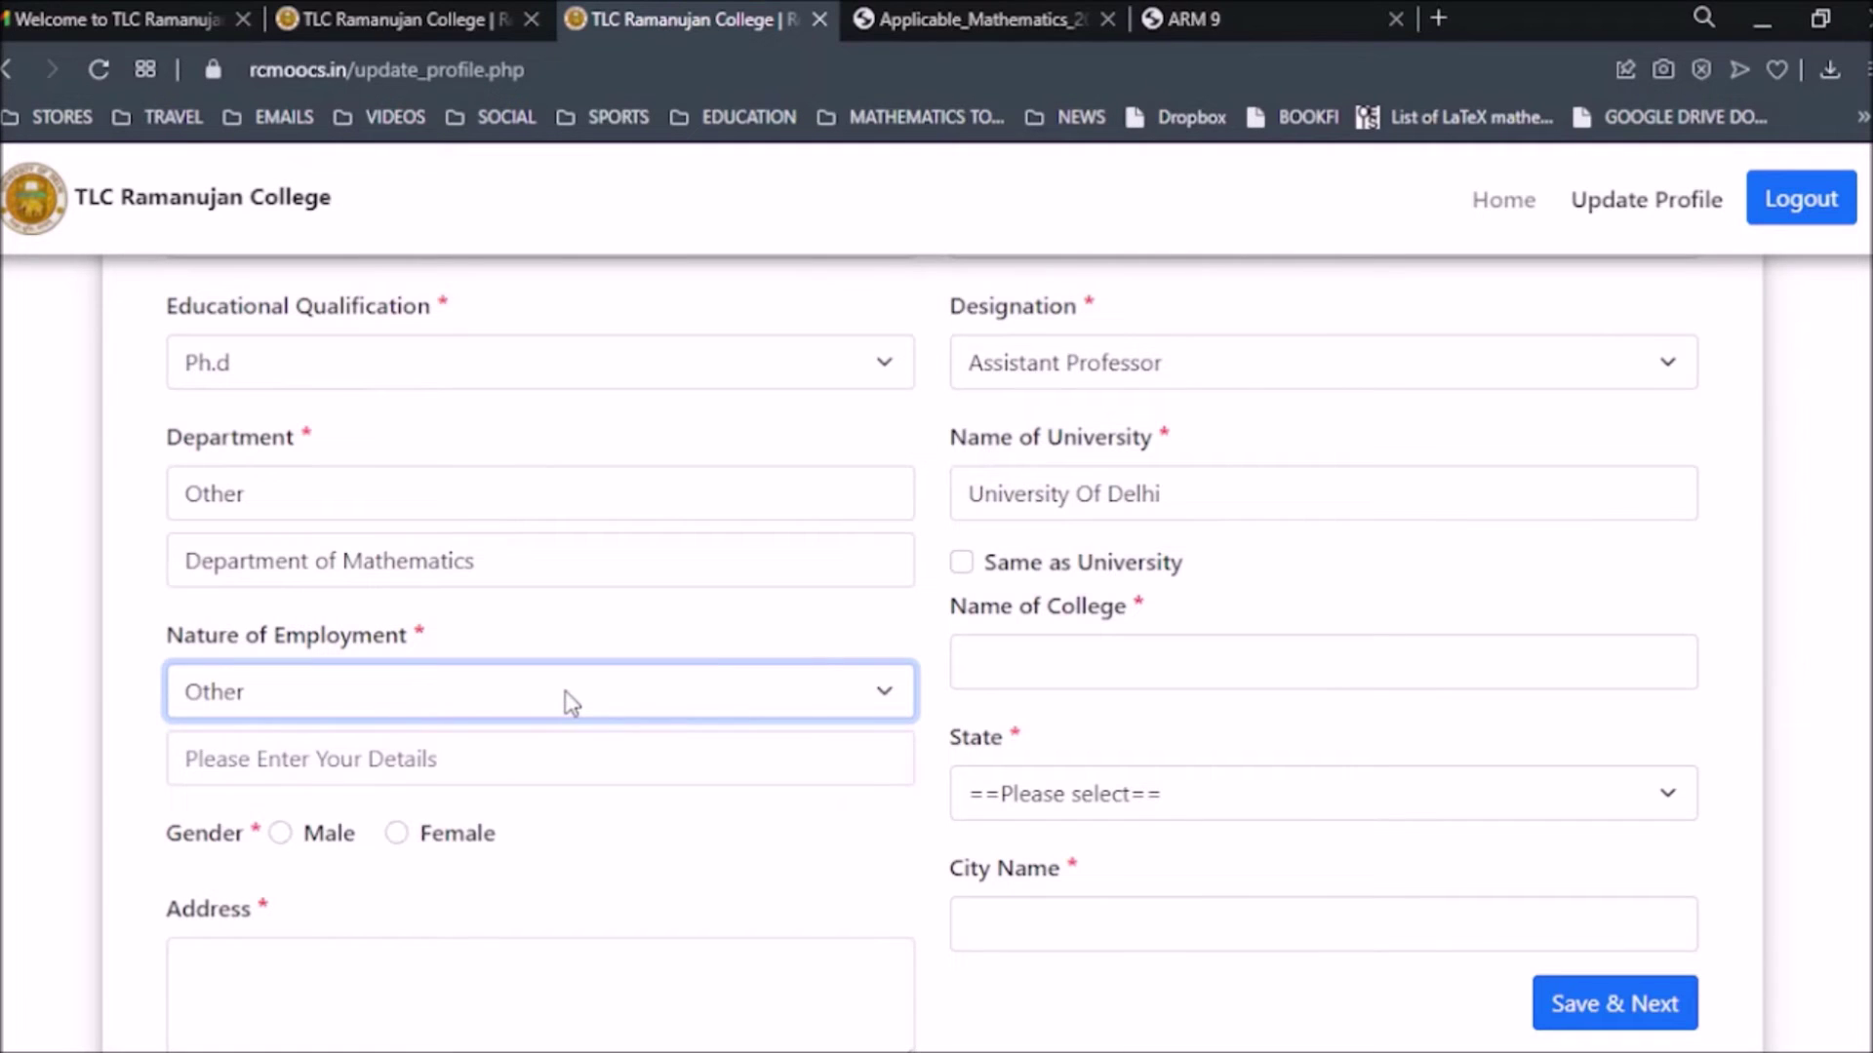
{"action": "left_click", "coordinate": [303, 824]}
Fill in Ramanujan College as the college name from the suggestions.
{"action": "left_click", "coordinate": [1184, 660]}
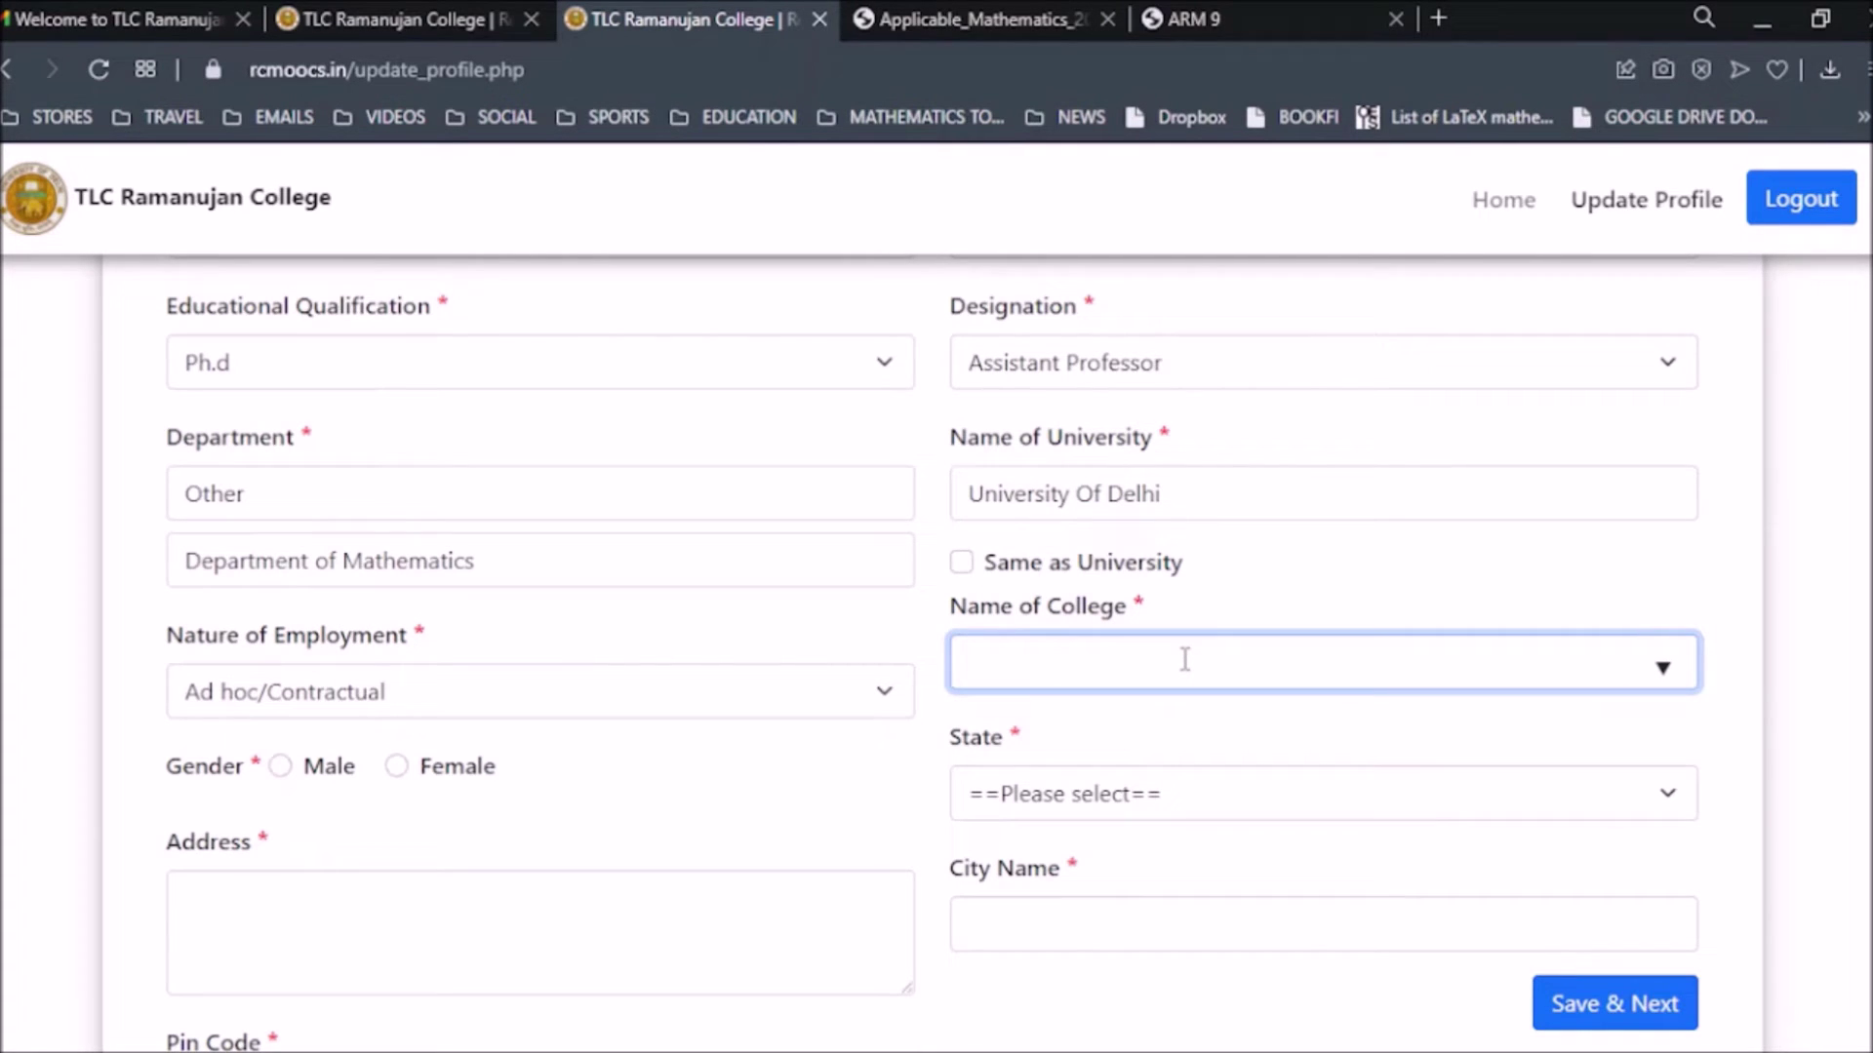
{"action": "left_click", "coordinate": [899, 621]}
{"action": "left_click", "coordinate": [972, 565]}
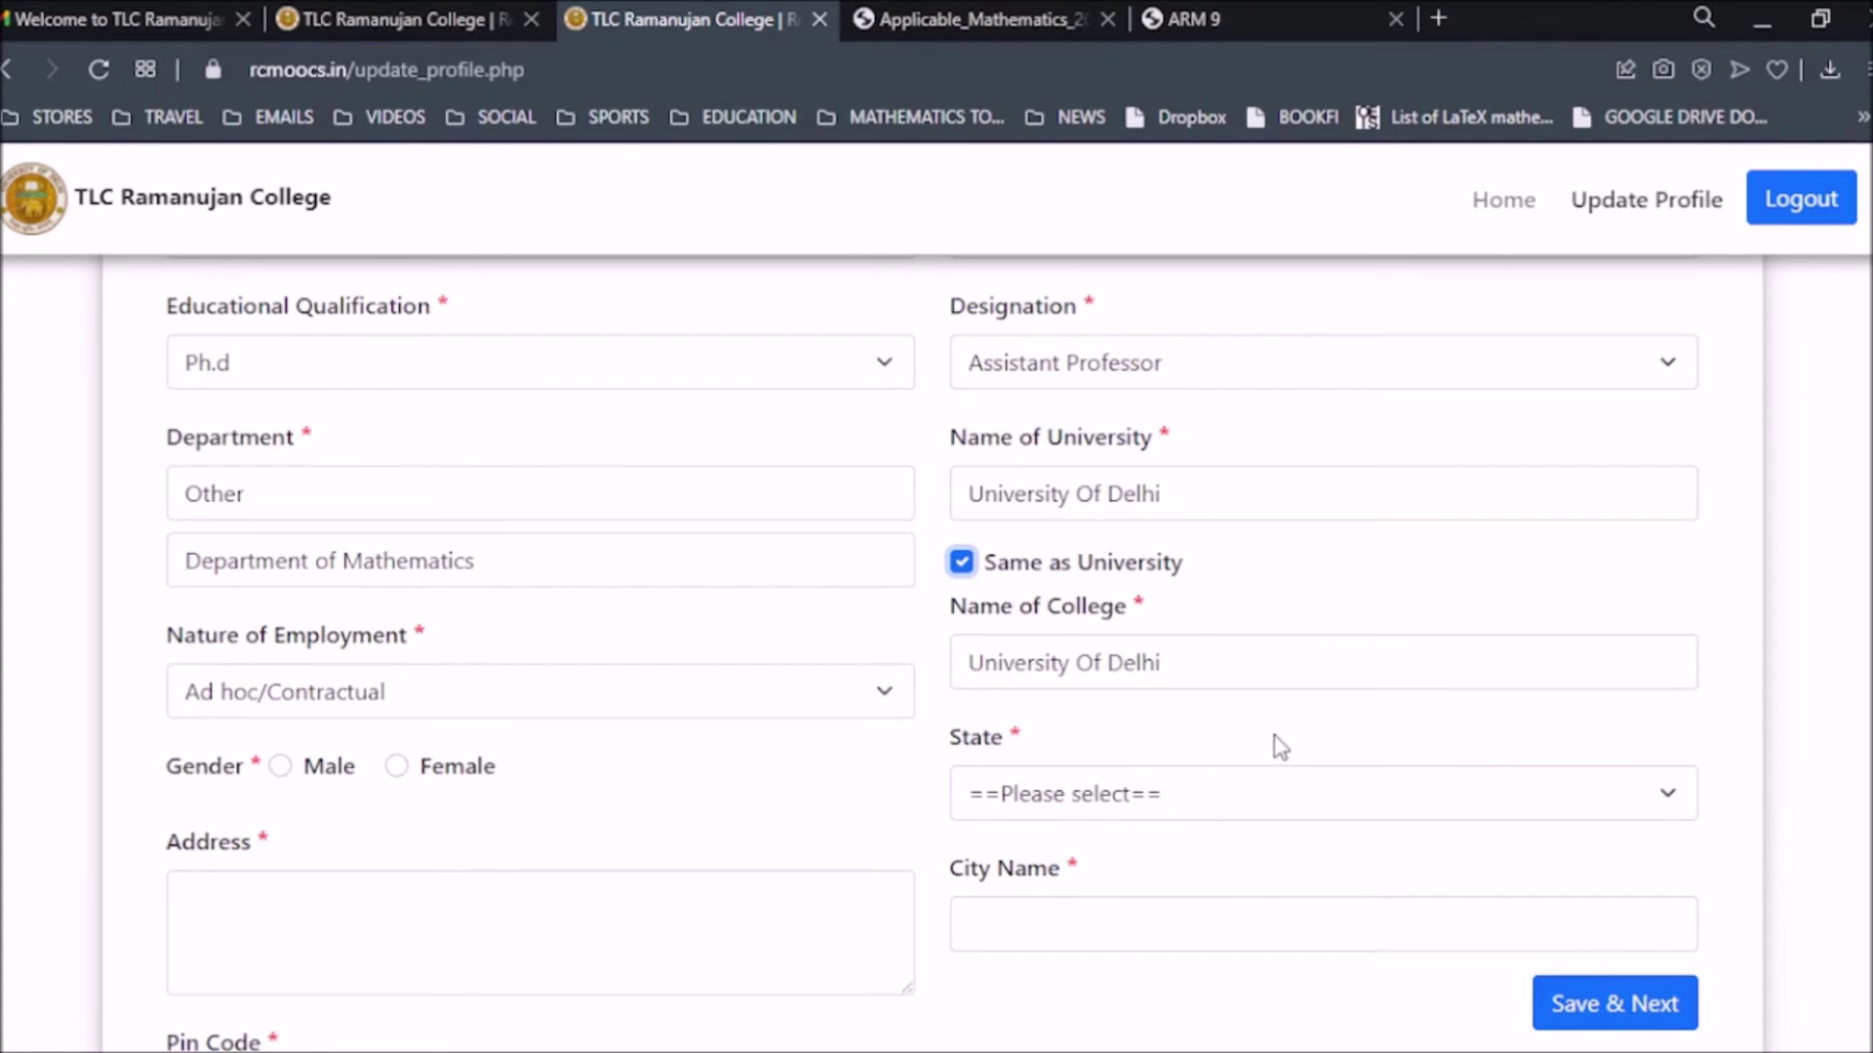
{"action": "left_click", "coordinate": [959, 564]}
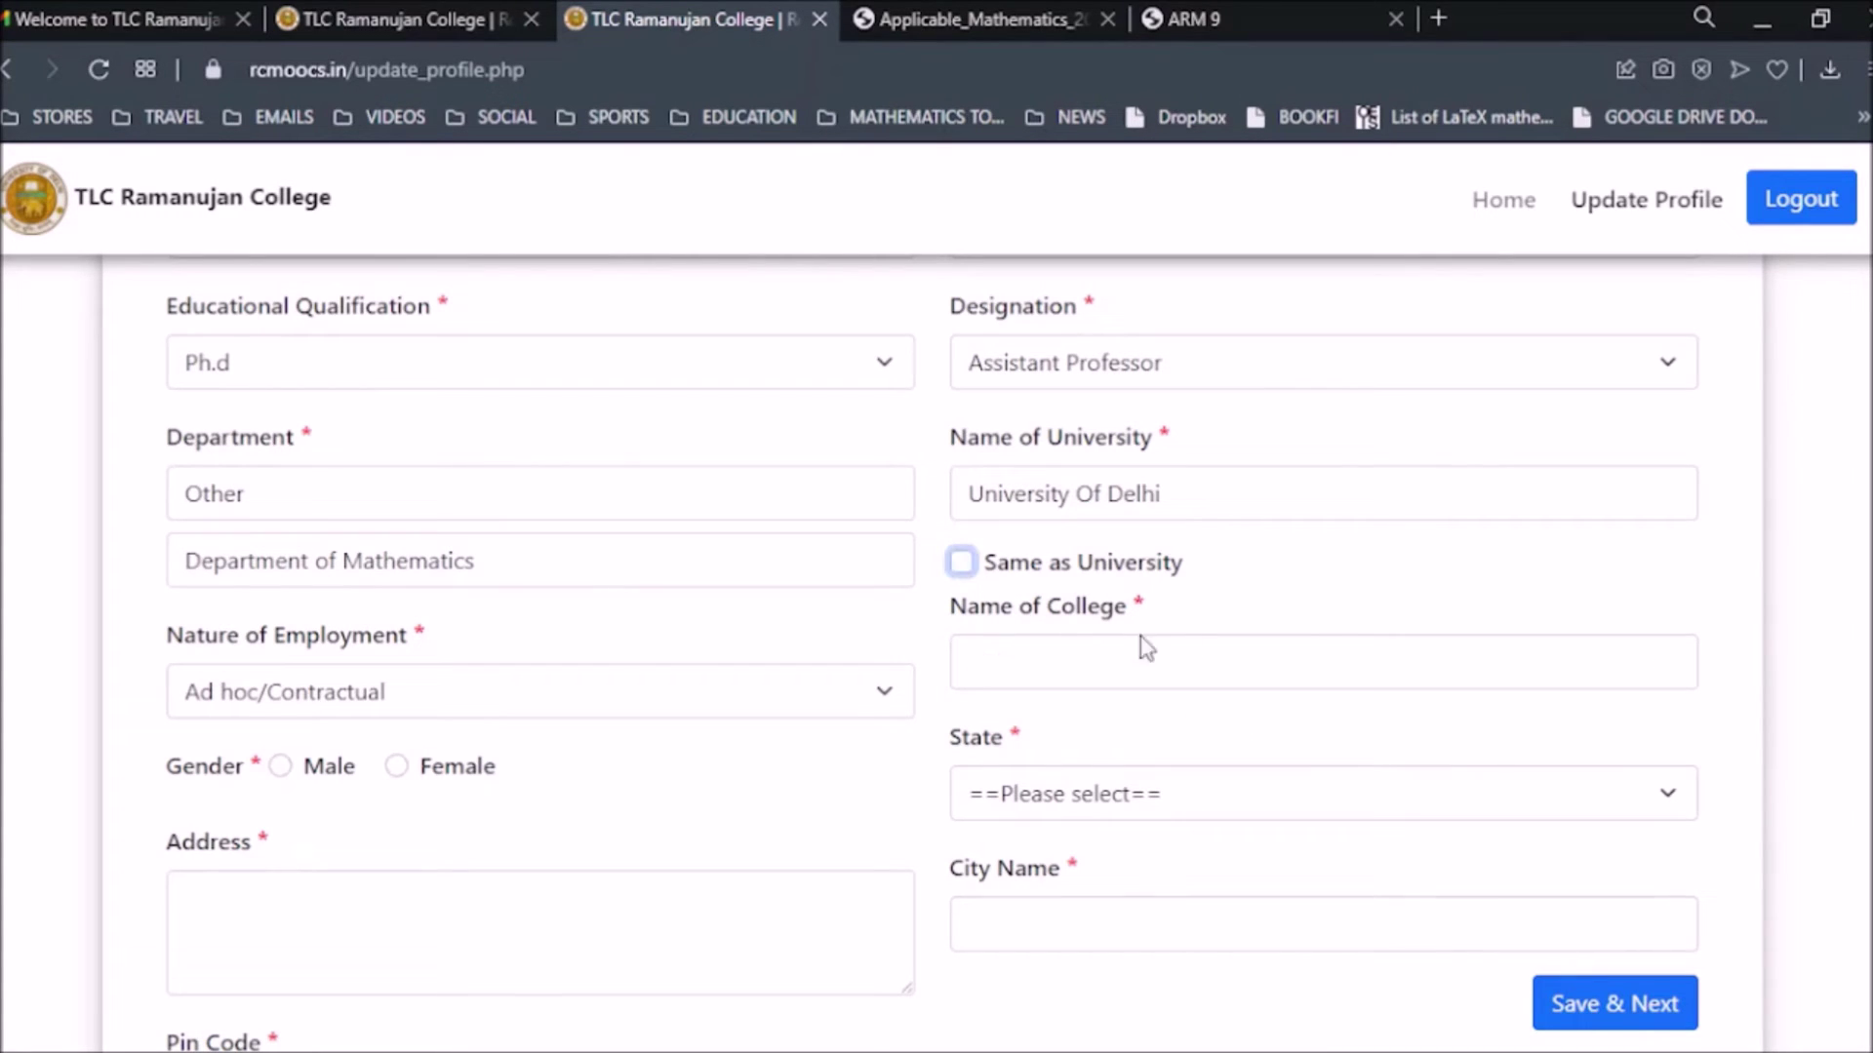
{"action": "left_click", "coordinate": [1144, 671]}
{"action": "type", "text": "ramanuja"}
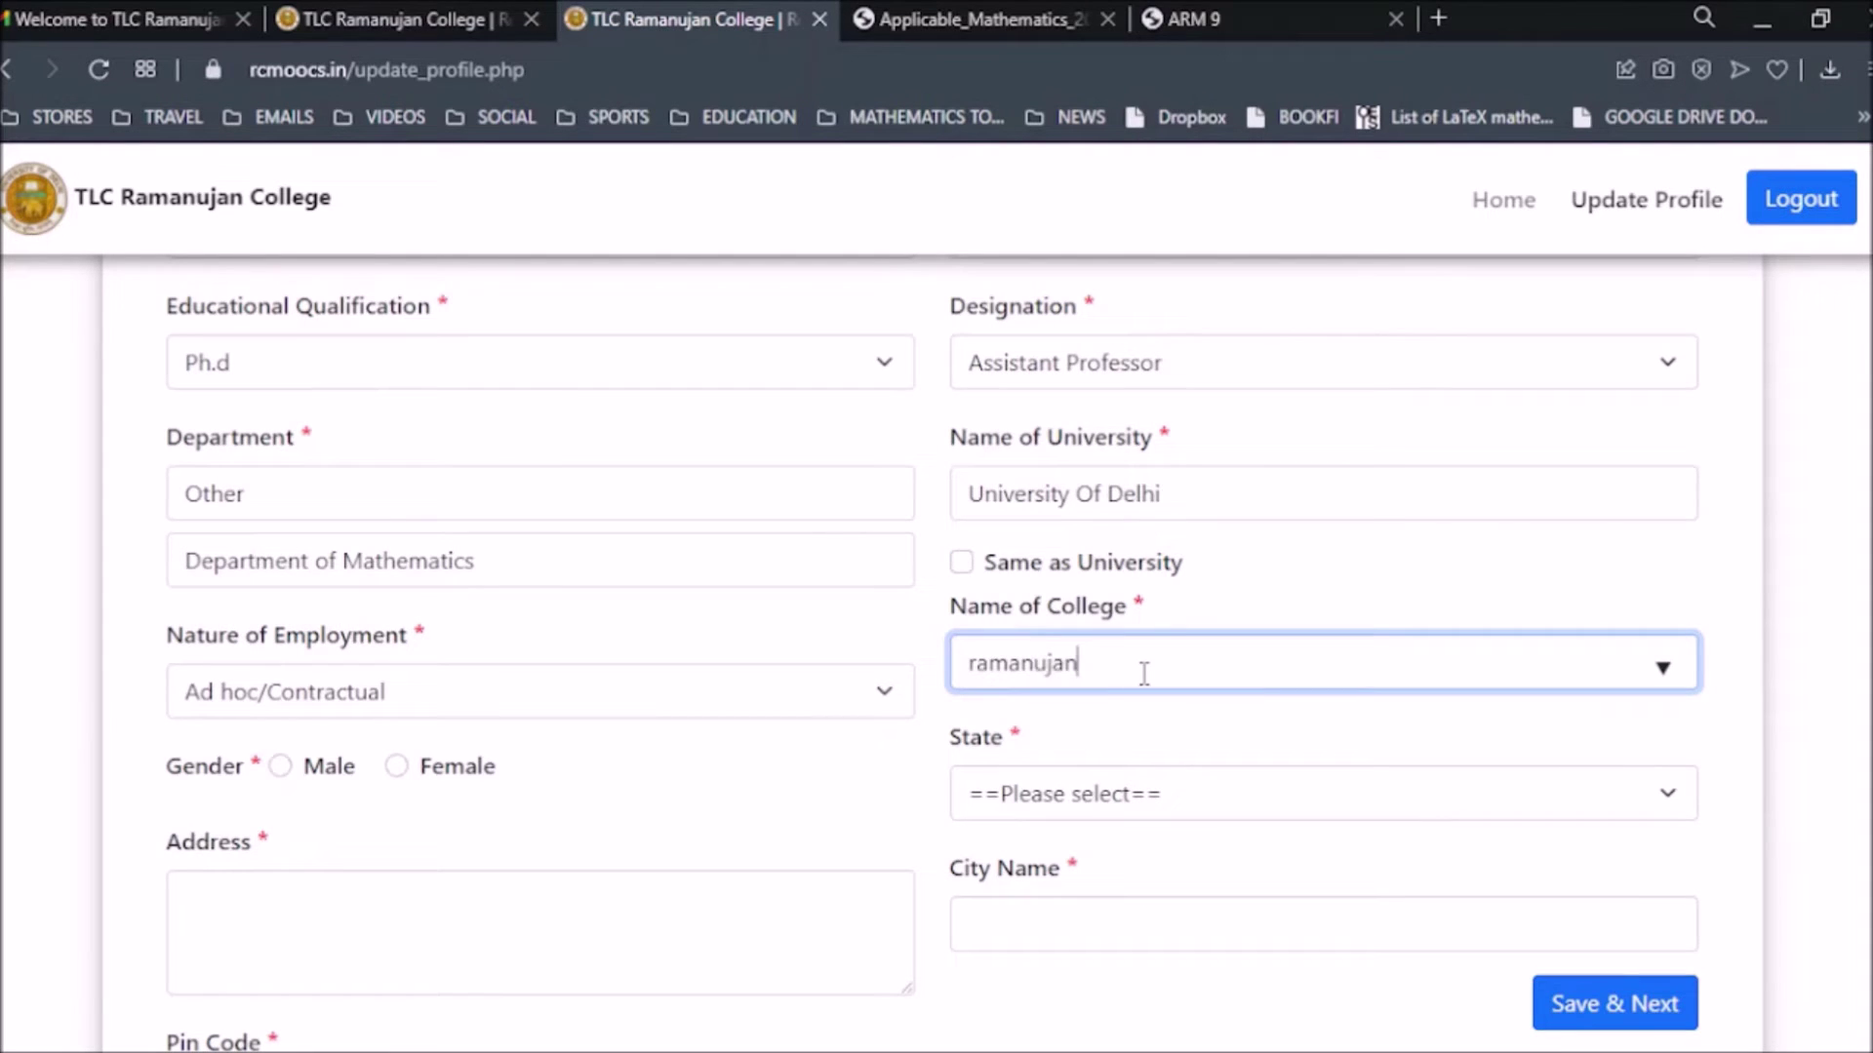
{"action": "type", "text": "n"}
{"action": "key", "text": "Down"}
{"action": "key", "text": "Return"}
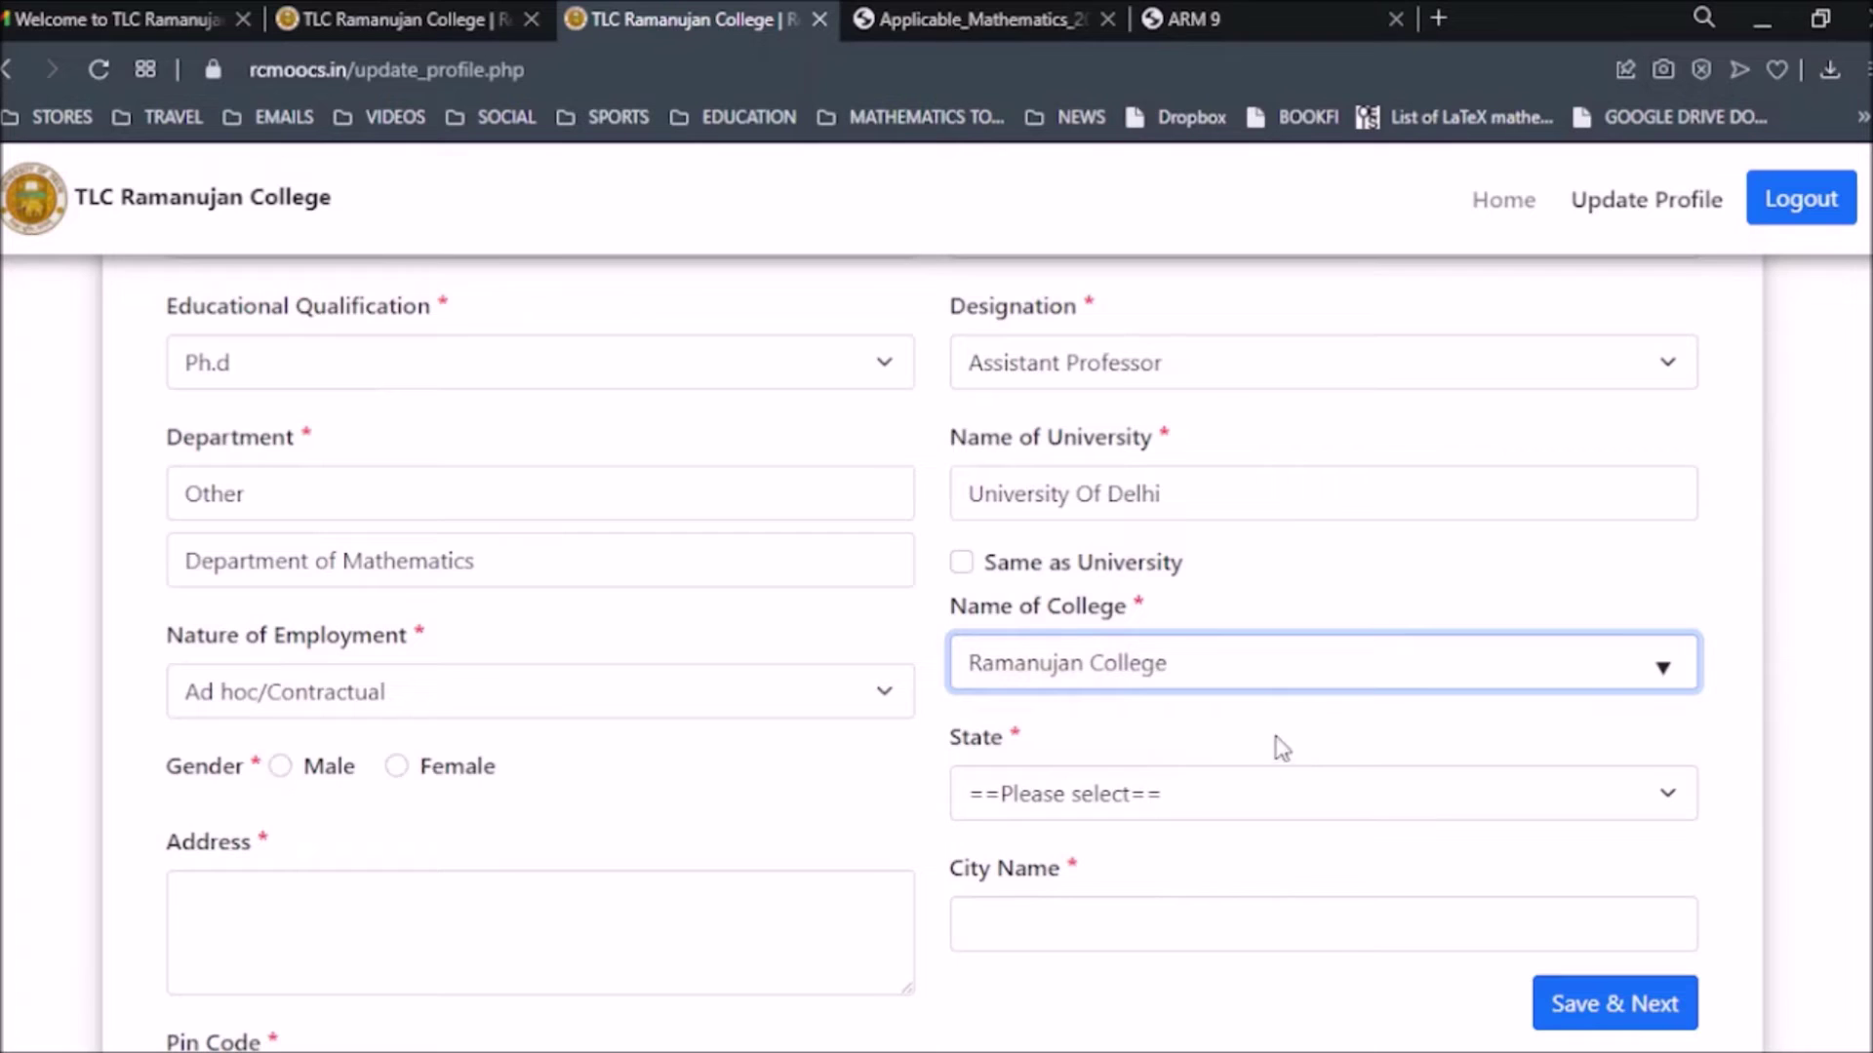
Set gender to Male and state to Delhi.
{"action": "scroll", "coordinate": [585, 880], "scroll_direction": "down", "scroll_amount": 2}
{"action": "left_click", "coordinate": [282, 620]}
{"action": "left_click", "coordinate": [1222, 650]}
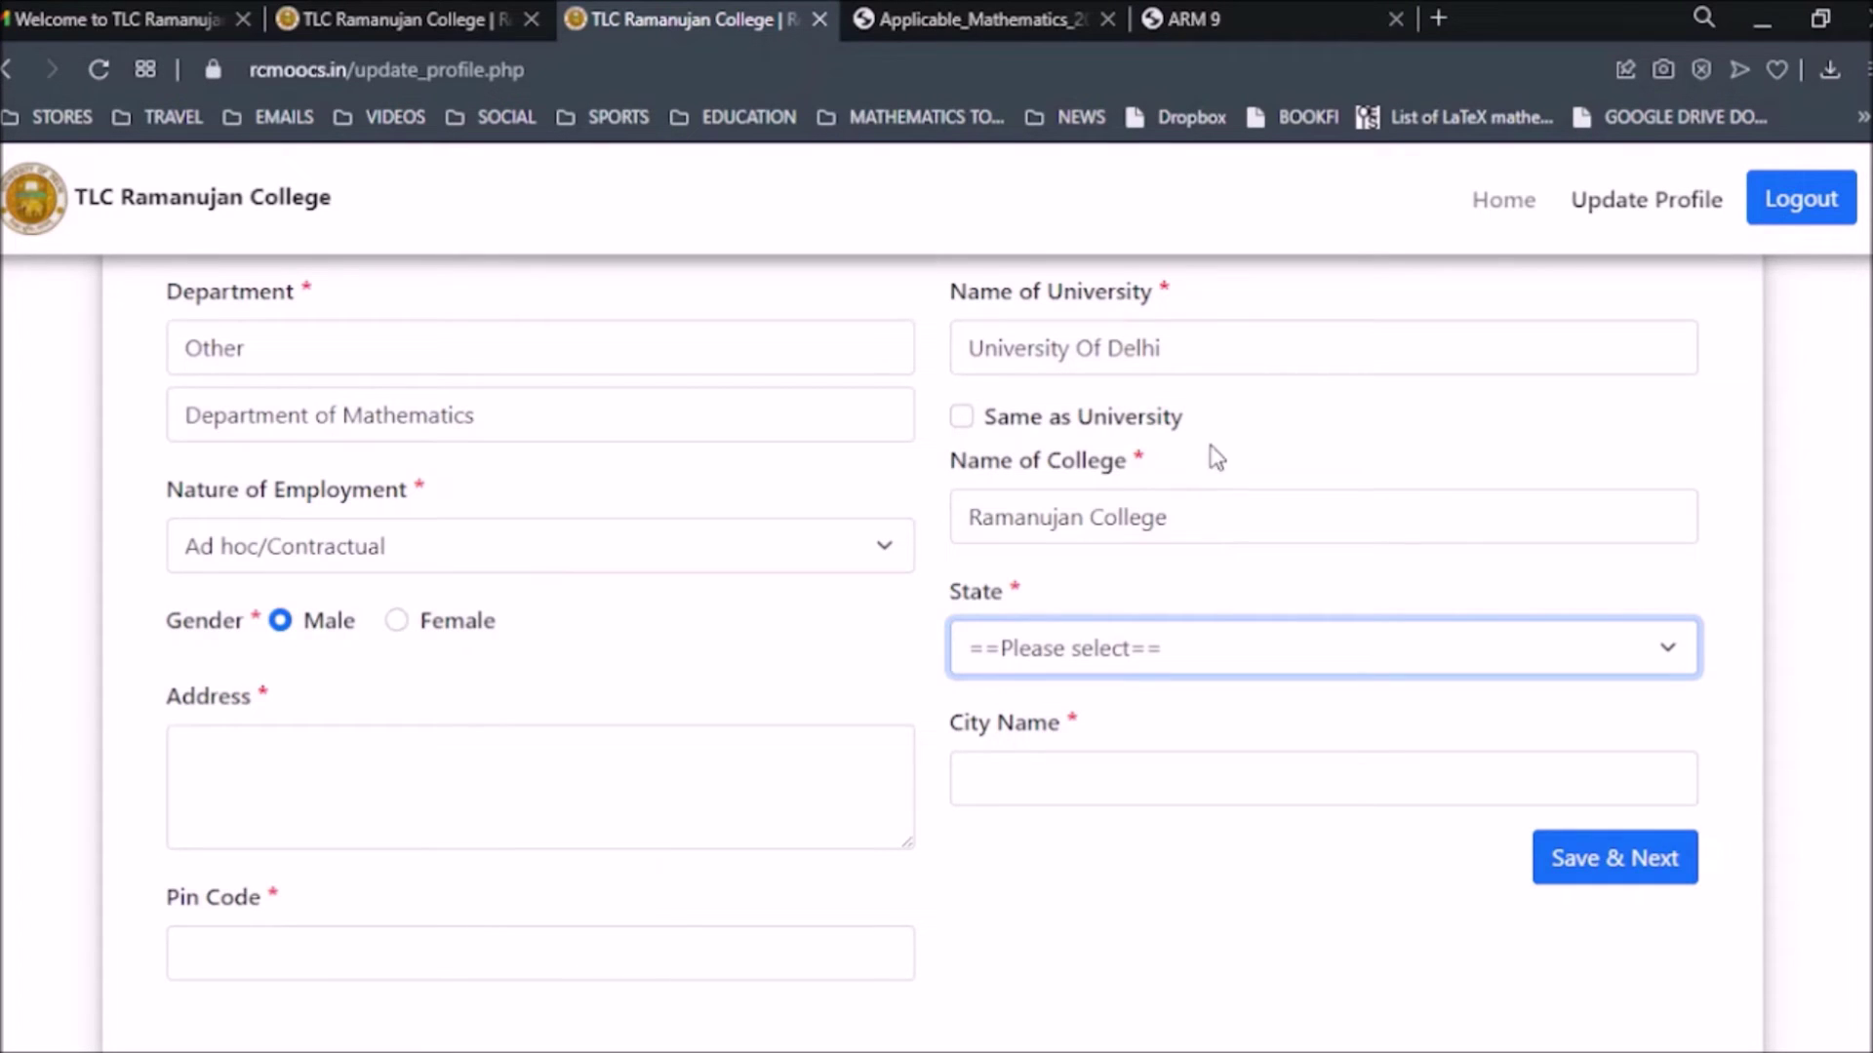
{"action": "type", "text": "delhi"}
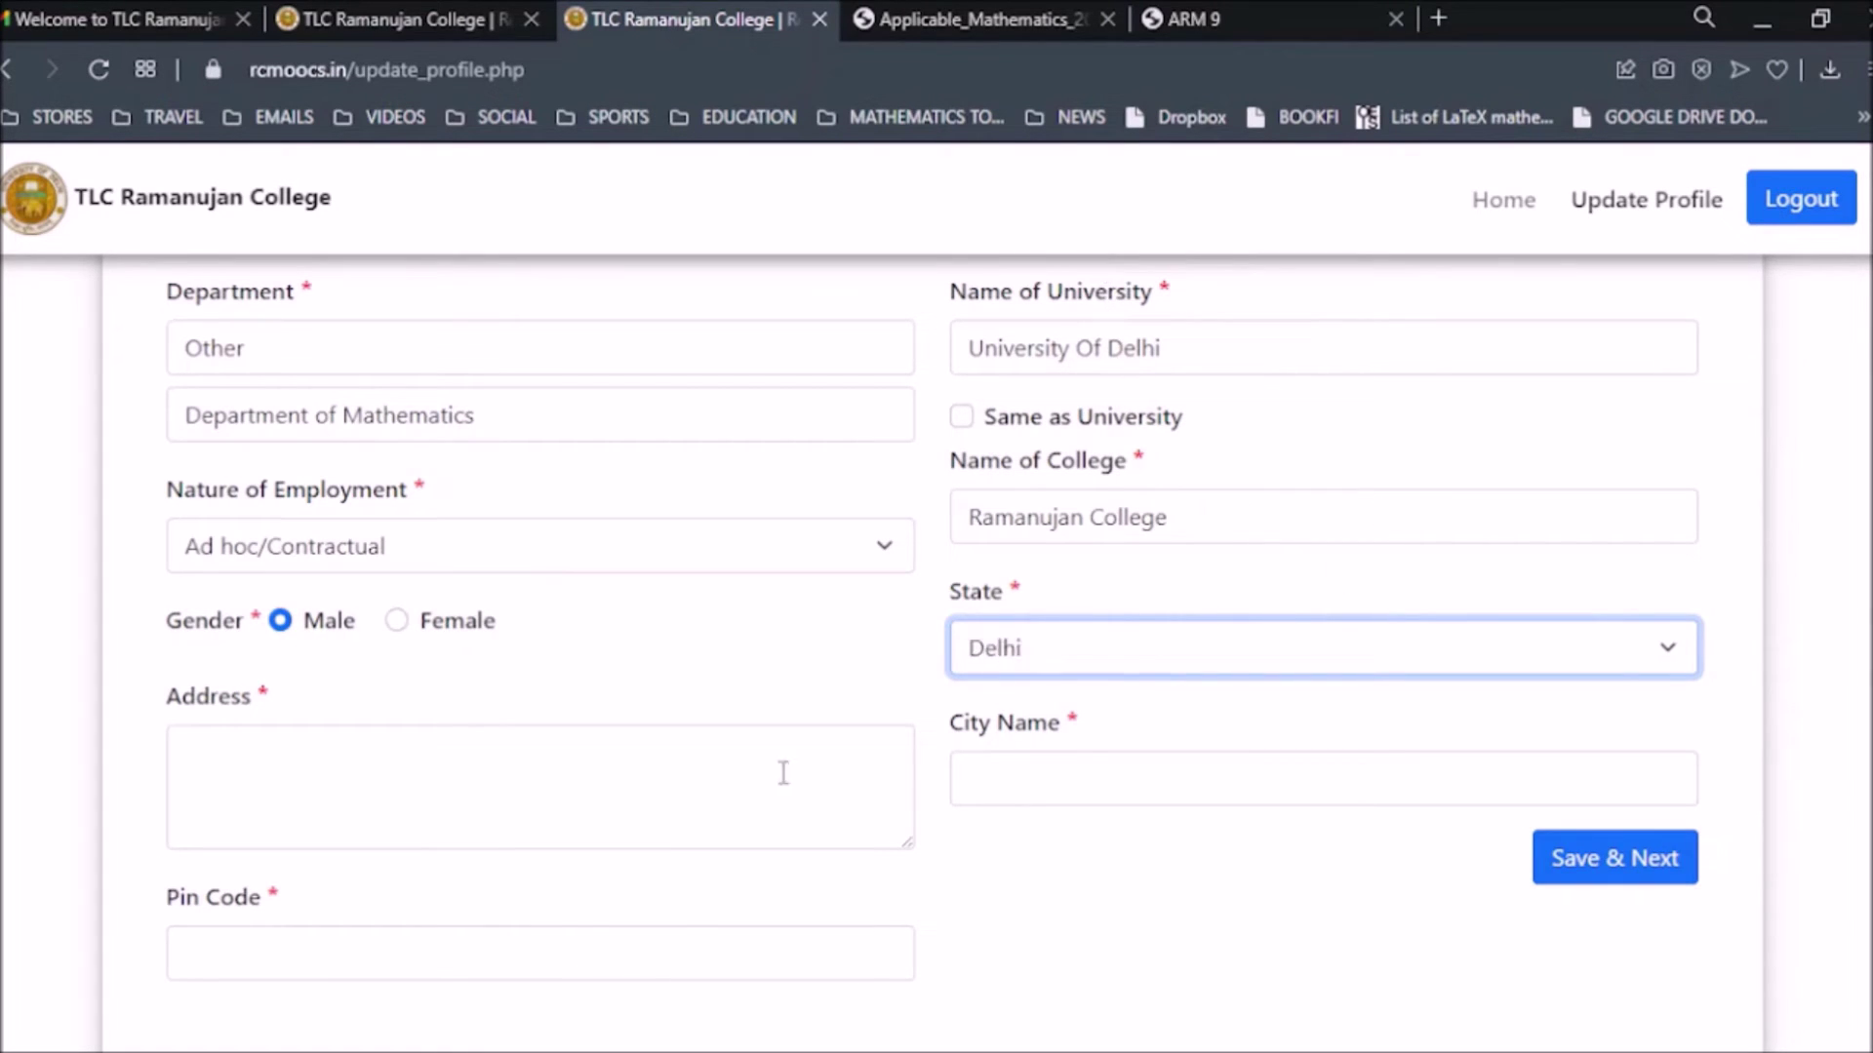
Enter 'xyz' as the address and New Delhi as the city.
{"action": "left_click", "coordinate": [299, 763]}
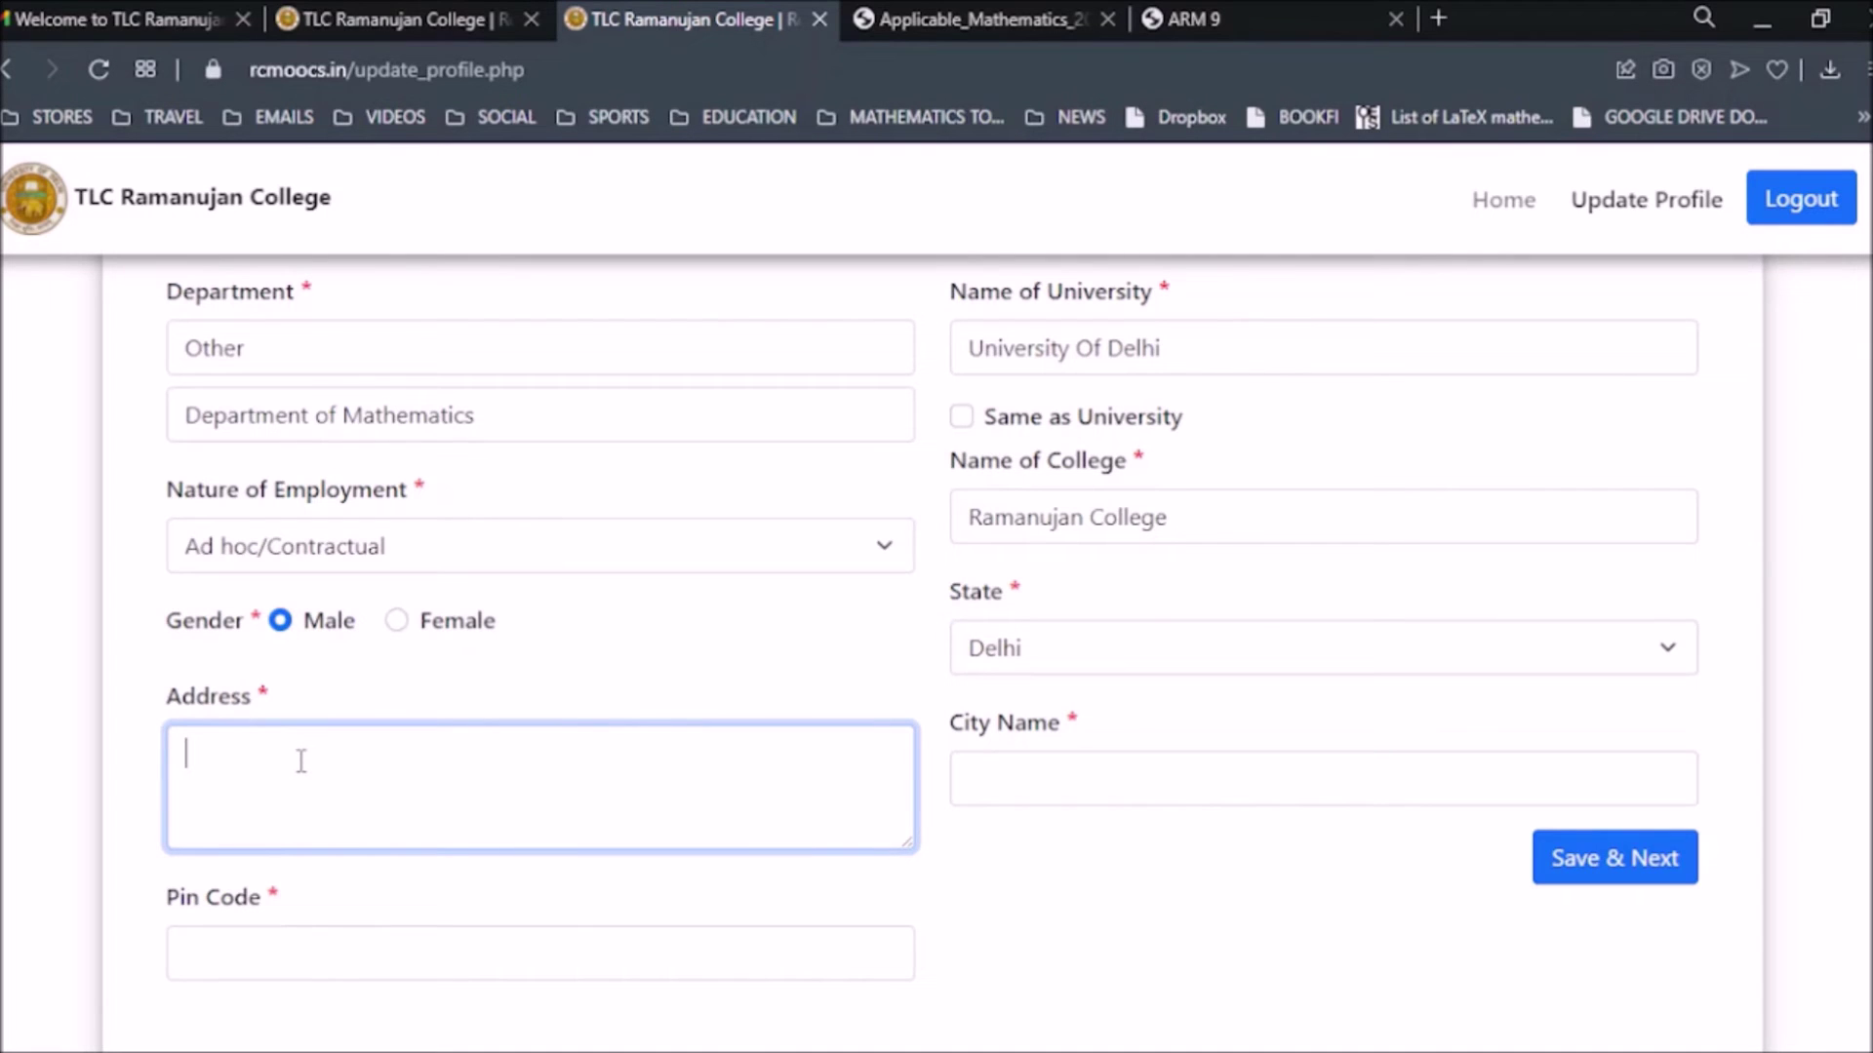
{"action": "type", "text": "xyz"}
{"action": "left_click", "coordinate": [1060, 770]}
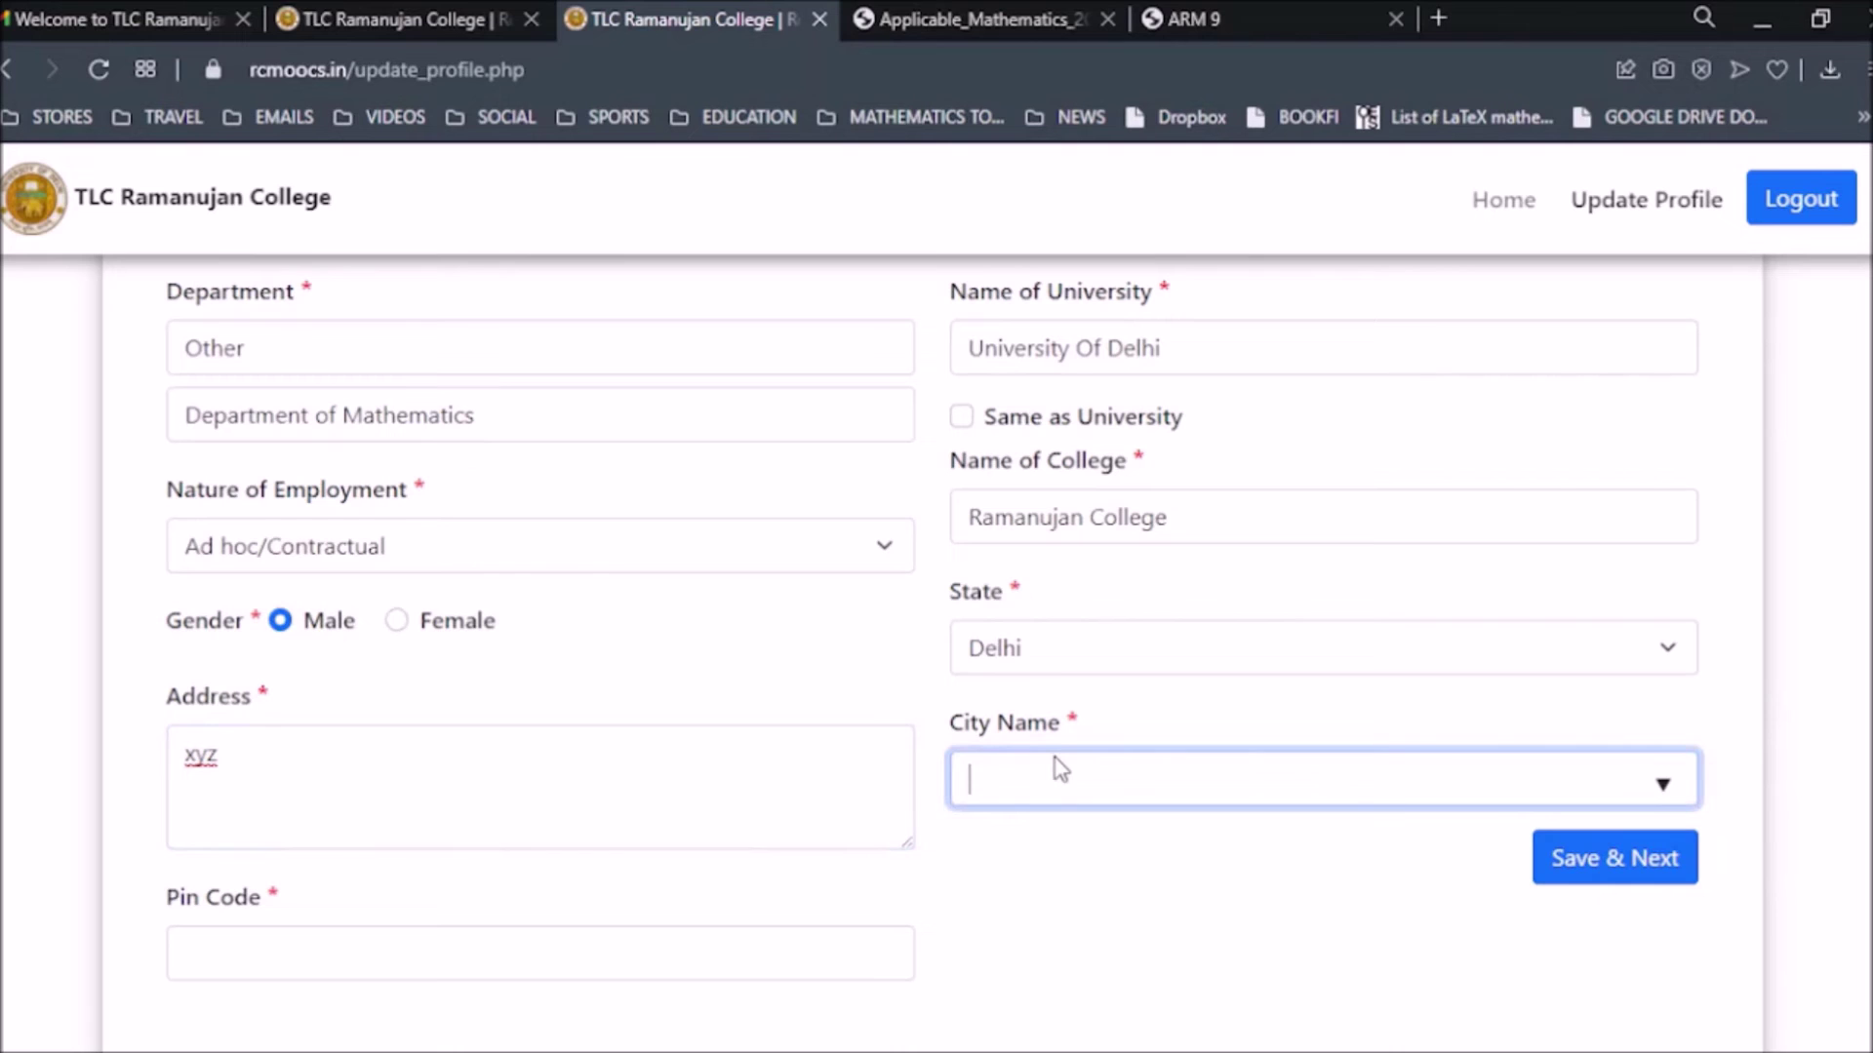
{"action": "type", "text": "new"}
{"action": "left_click", "coordinate": [1041, 857]}
Enter pin code 110019 and save the profile with Save & Next.
{"action": "scroll", "coordinate": [820, 951], "scroll_direction": "down", "scroll_amount": 2}
{"action": "left_click", "coordinate": [346, 811]}
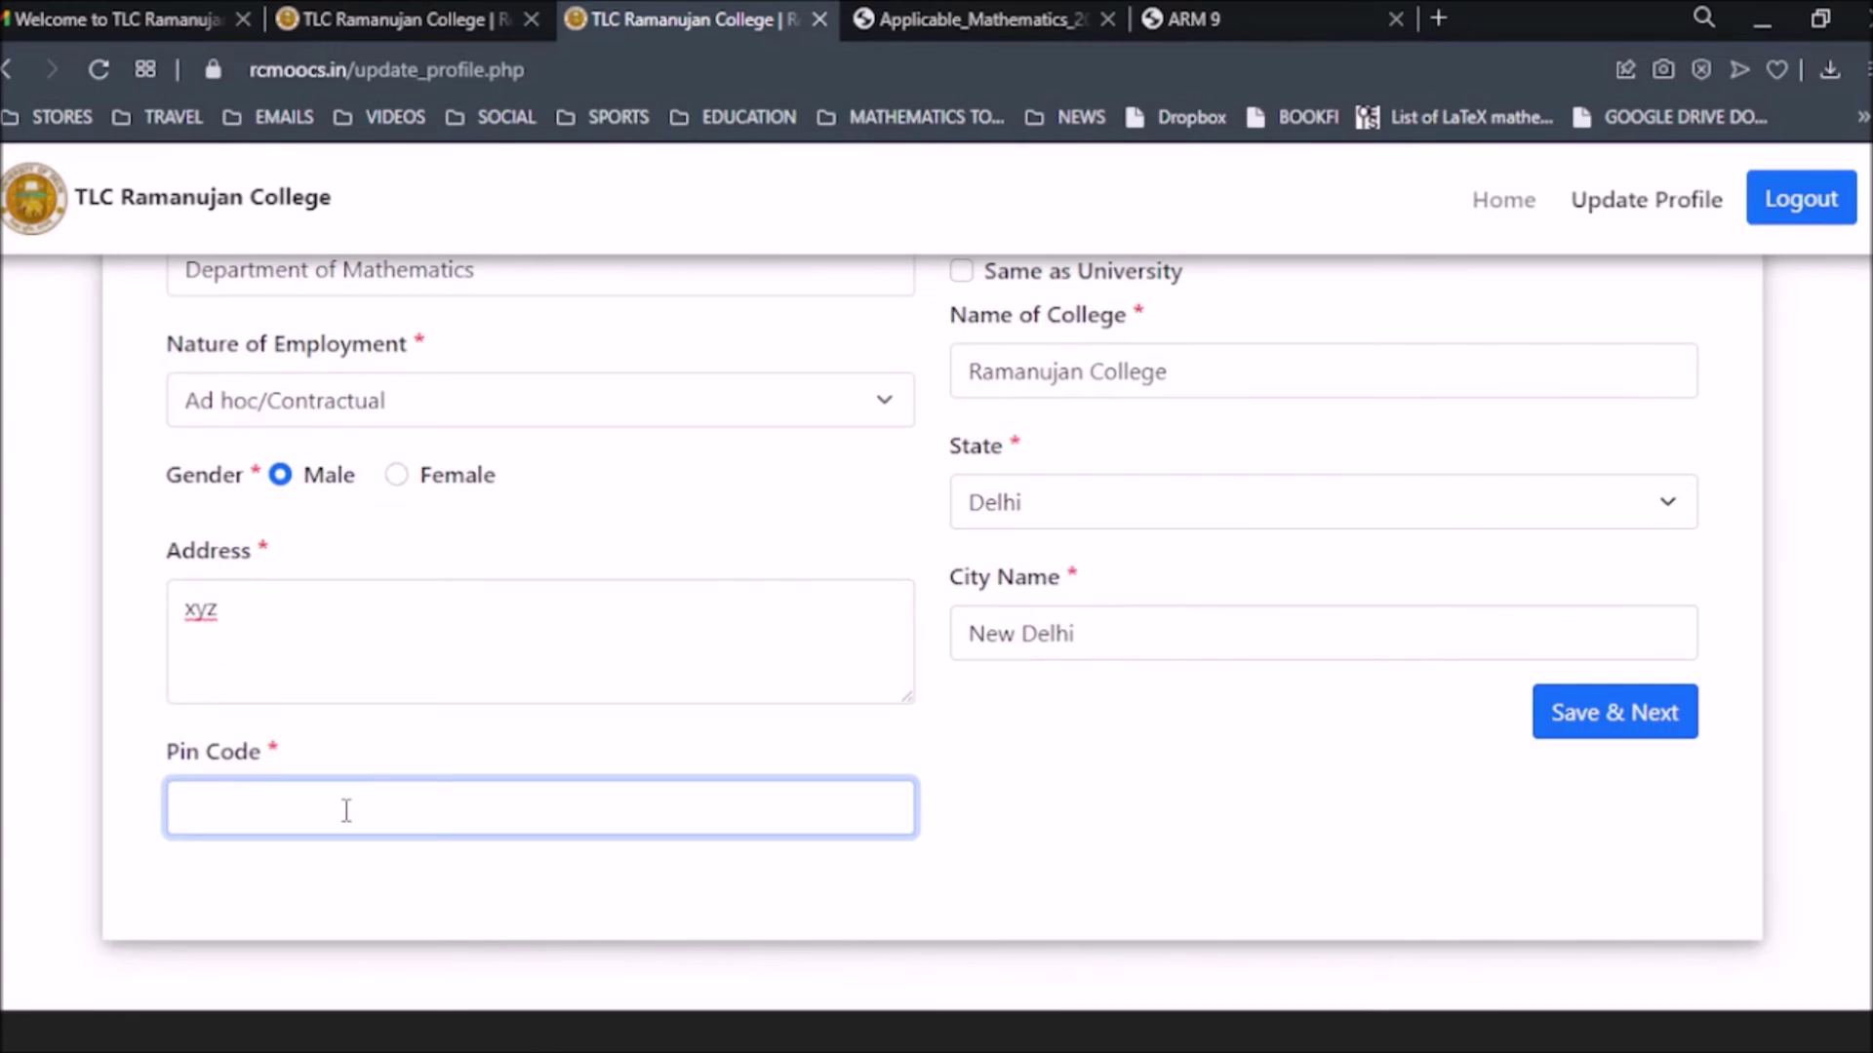
{"action": "type", "text": "110019"}
{"action": "left_click", "coordinate": [1642, 728]}
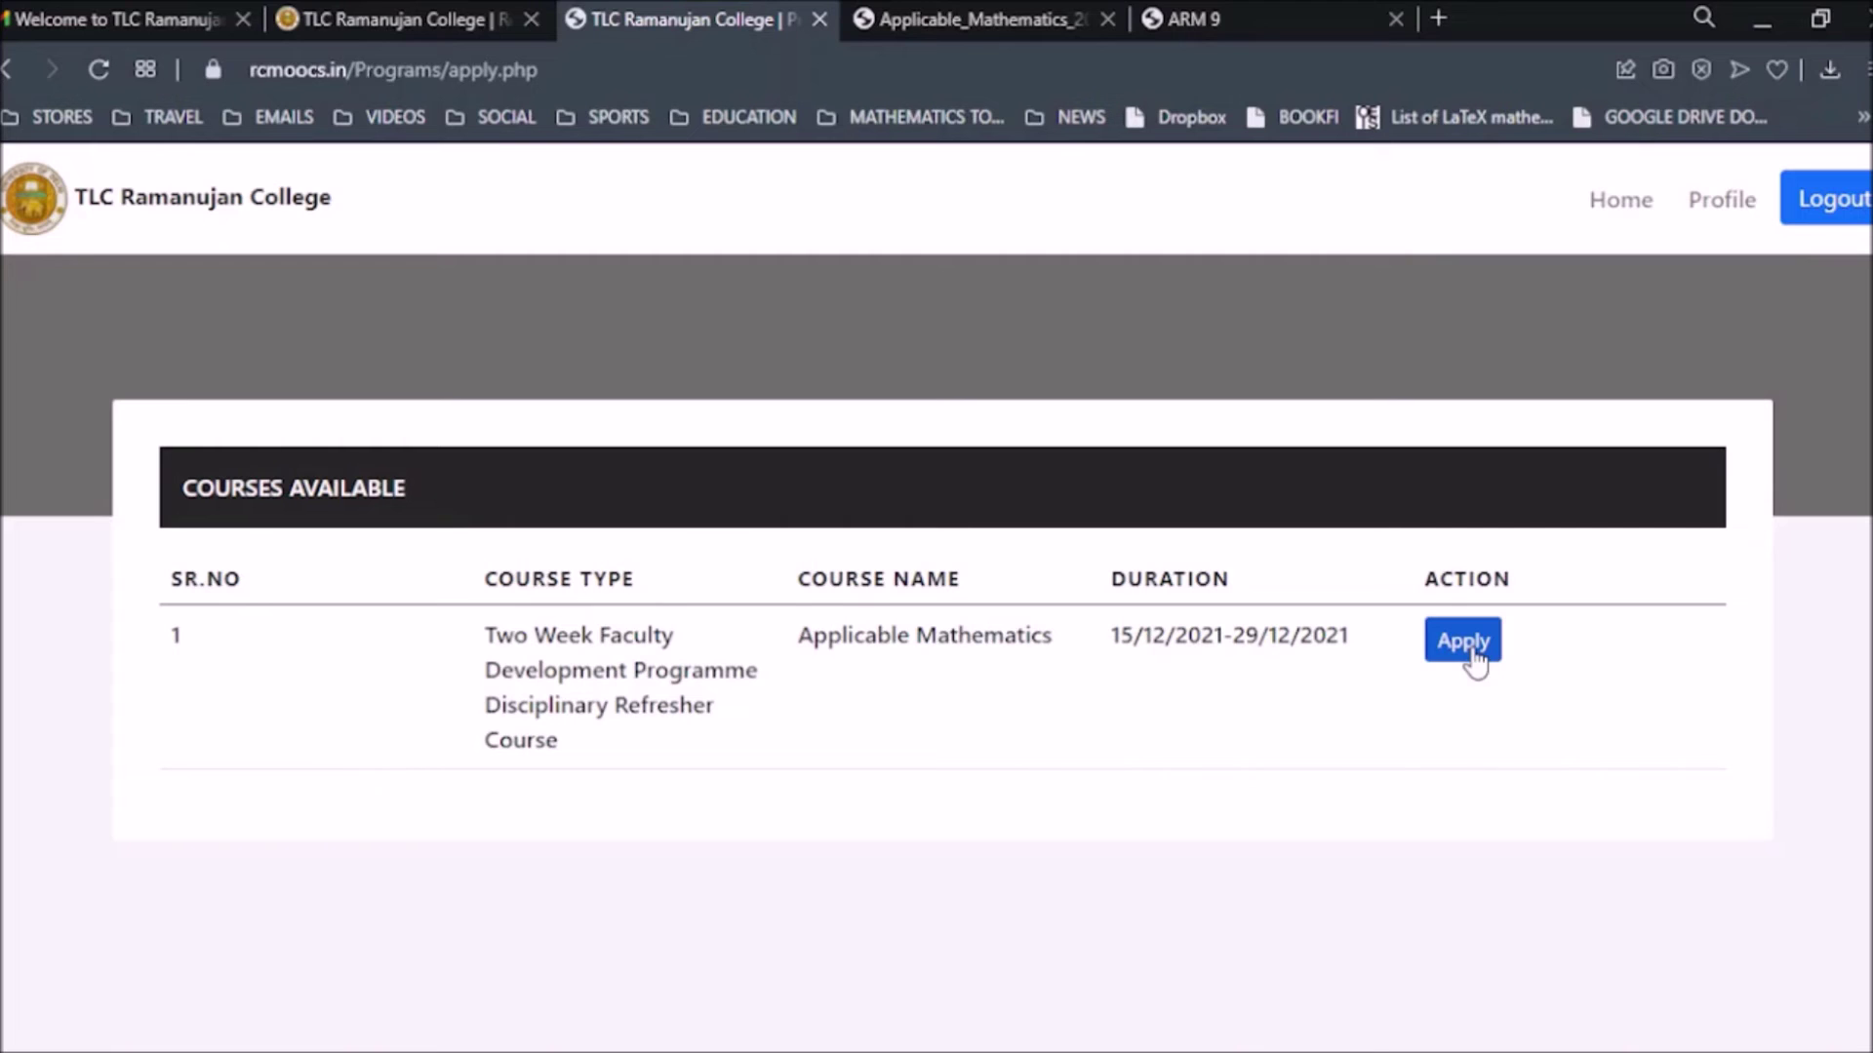
Apply for Applicable Mathematics and proceed to pay the 1450 fee.
{"action": "left_click", "coordinate": [1463, 641]}
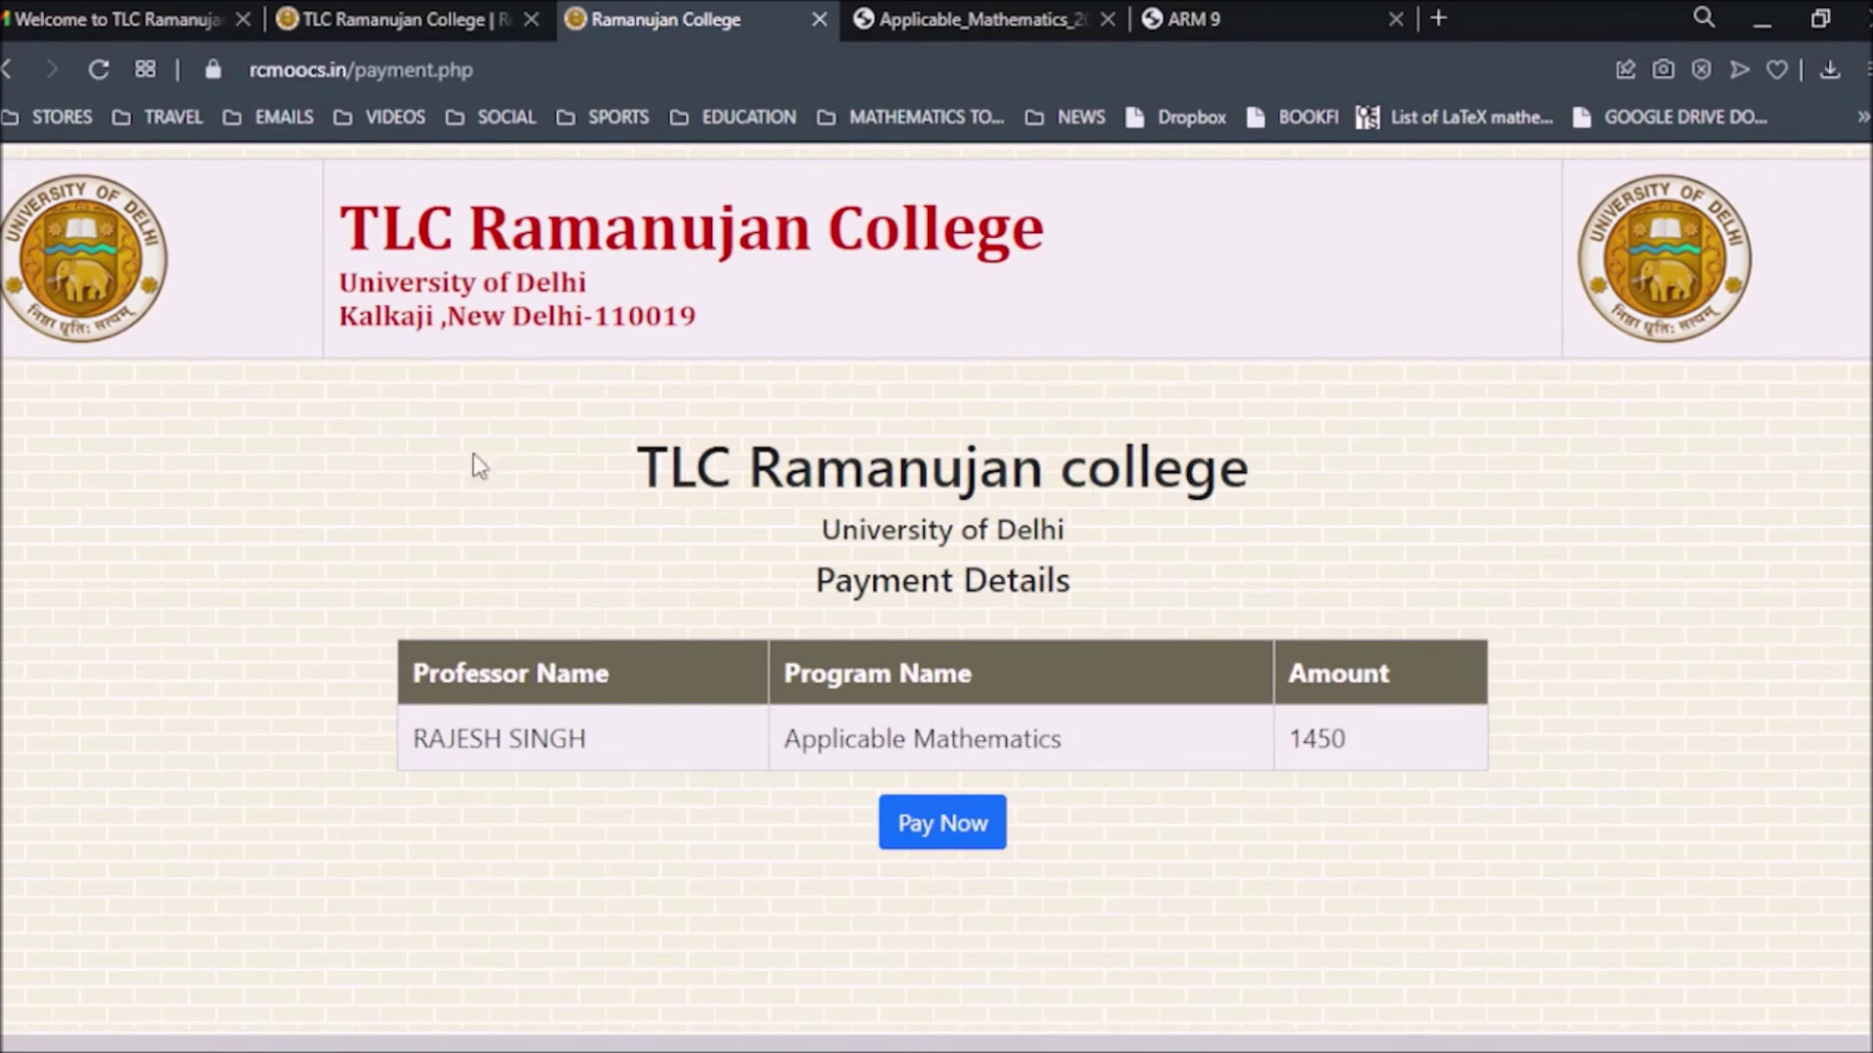
{"action": "left_click", "coordinate": [950, 841]}
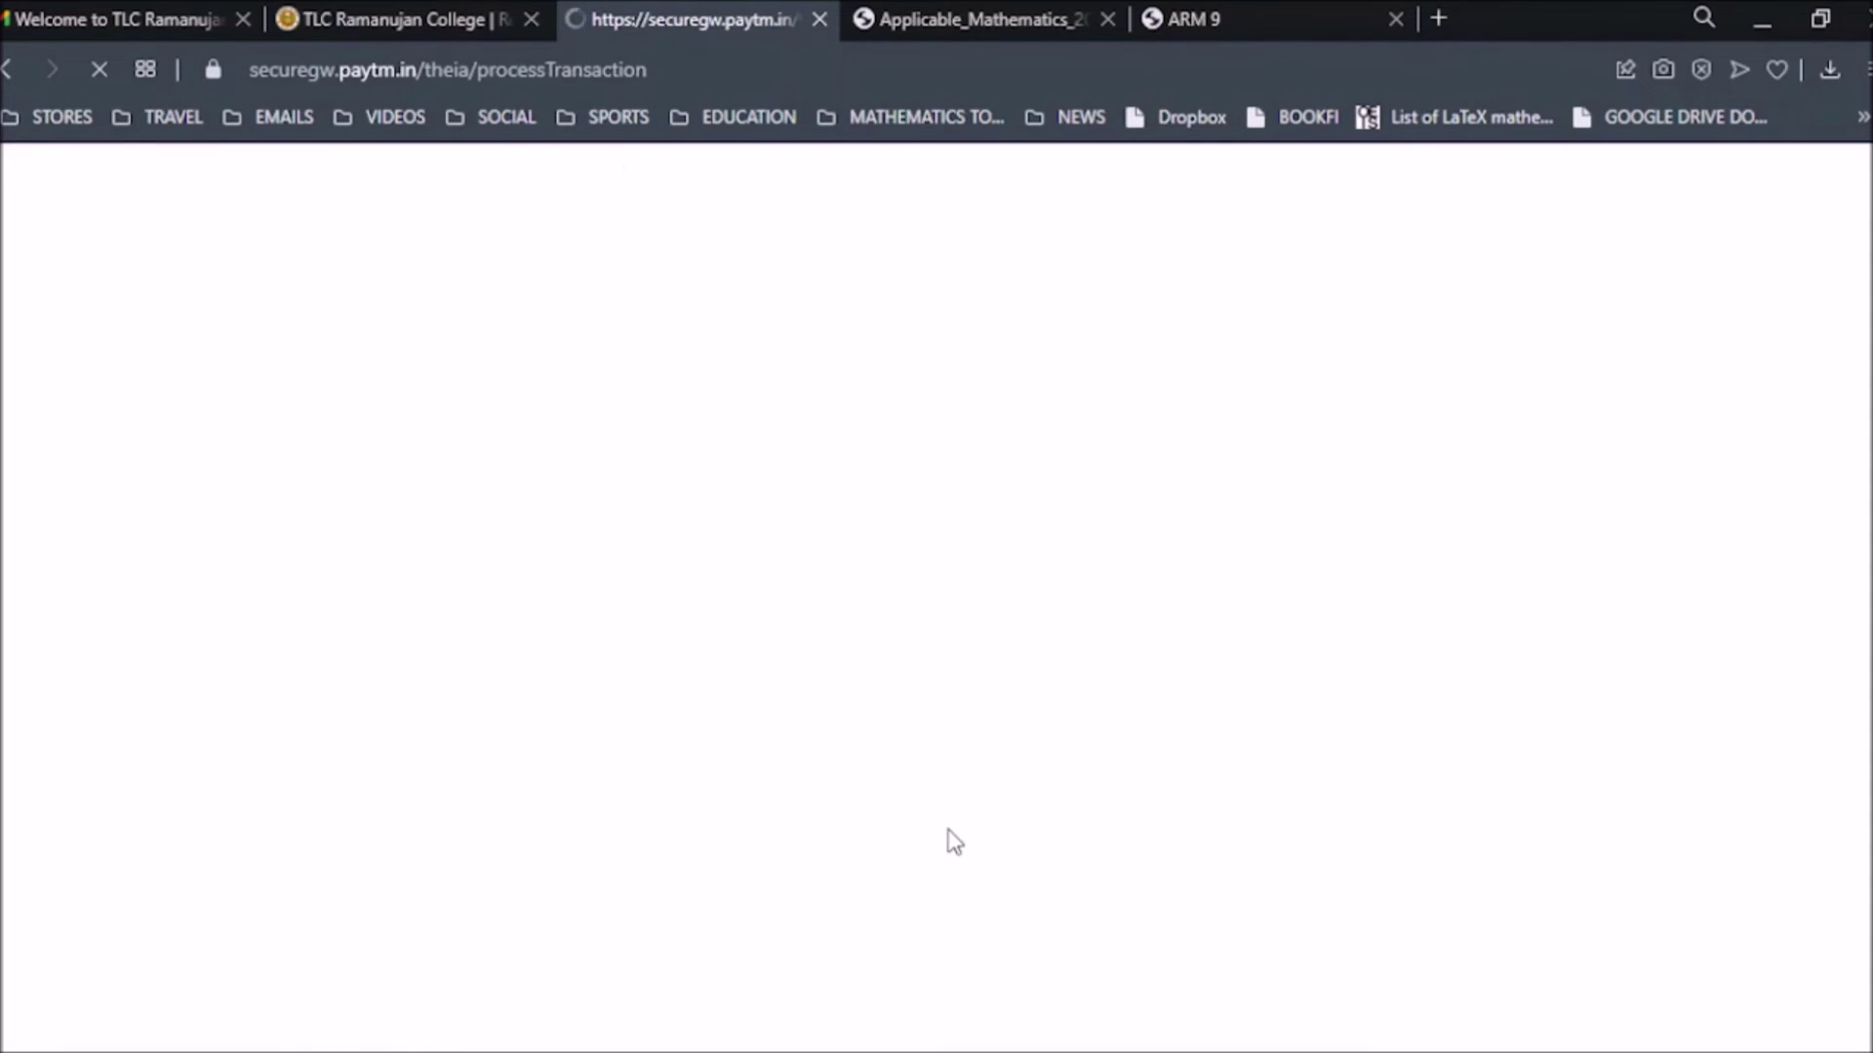
Review the ₹1,475.67 Paytm checkout, then go back and confirm cancelling the payment.
{"action": "scroll", "coordinate": [869, 652], "scroll_direction": "down", "scroll_amount": 1}
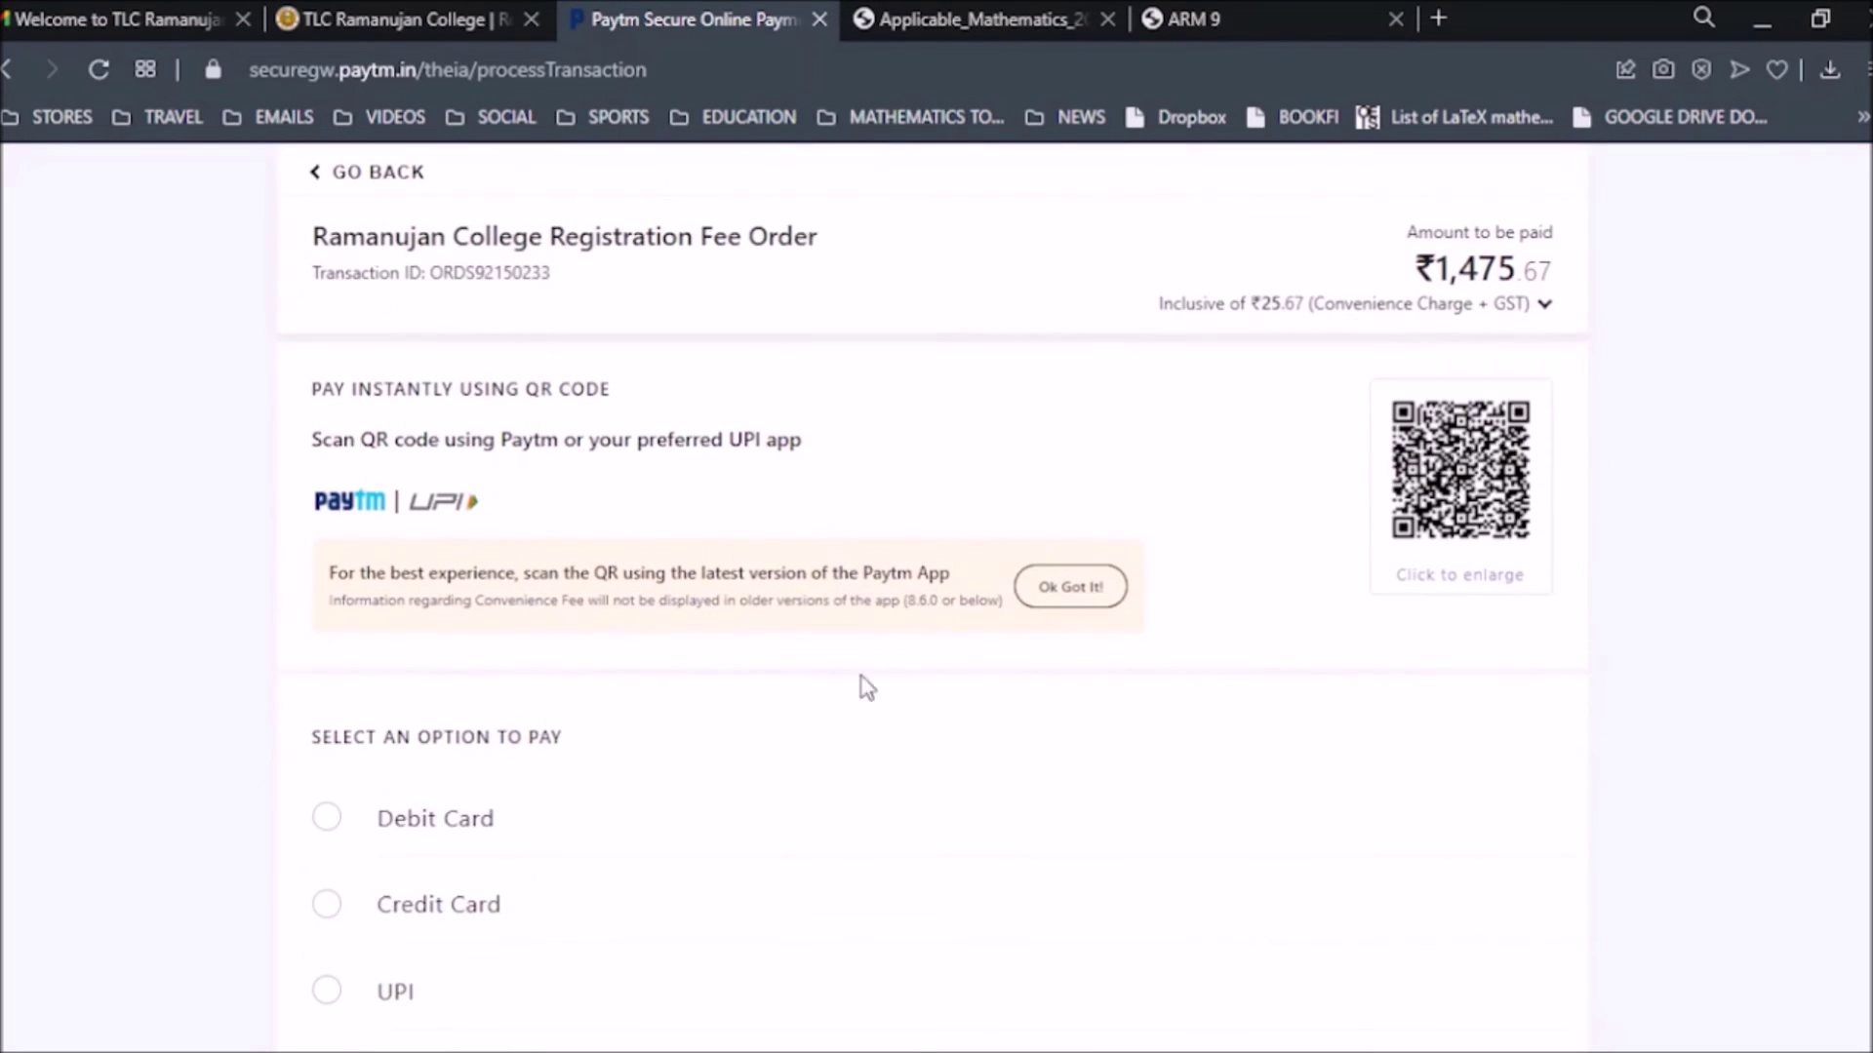
{"action": "scroll", "coordinate": [1112, 692], "scroll_direction": "up", "scroll_amount": 1}
{"action": "scroll", "coordinate": [1297, 712], "scroll_direction": "down", "scroll_amount": 2}
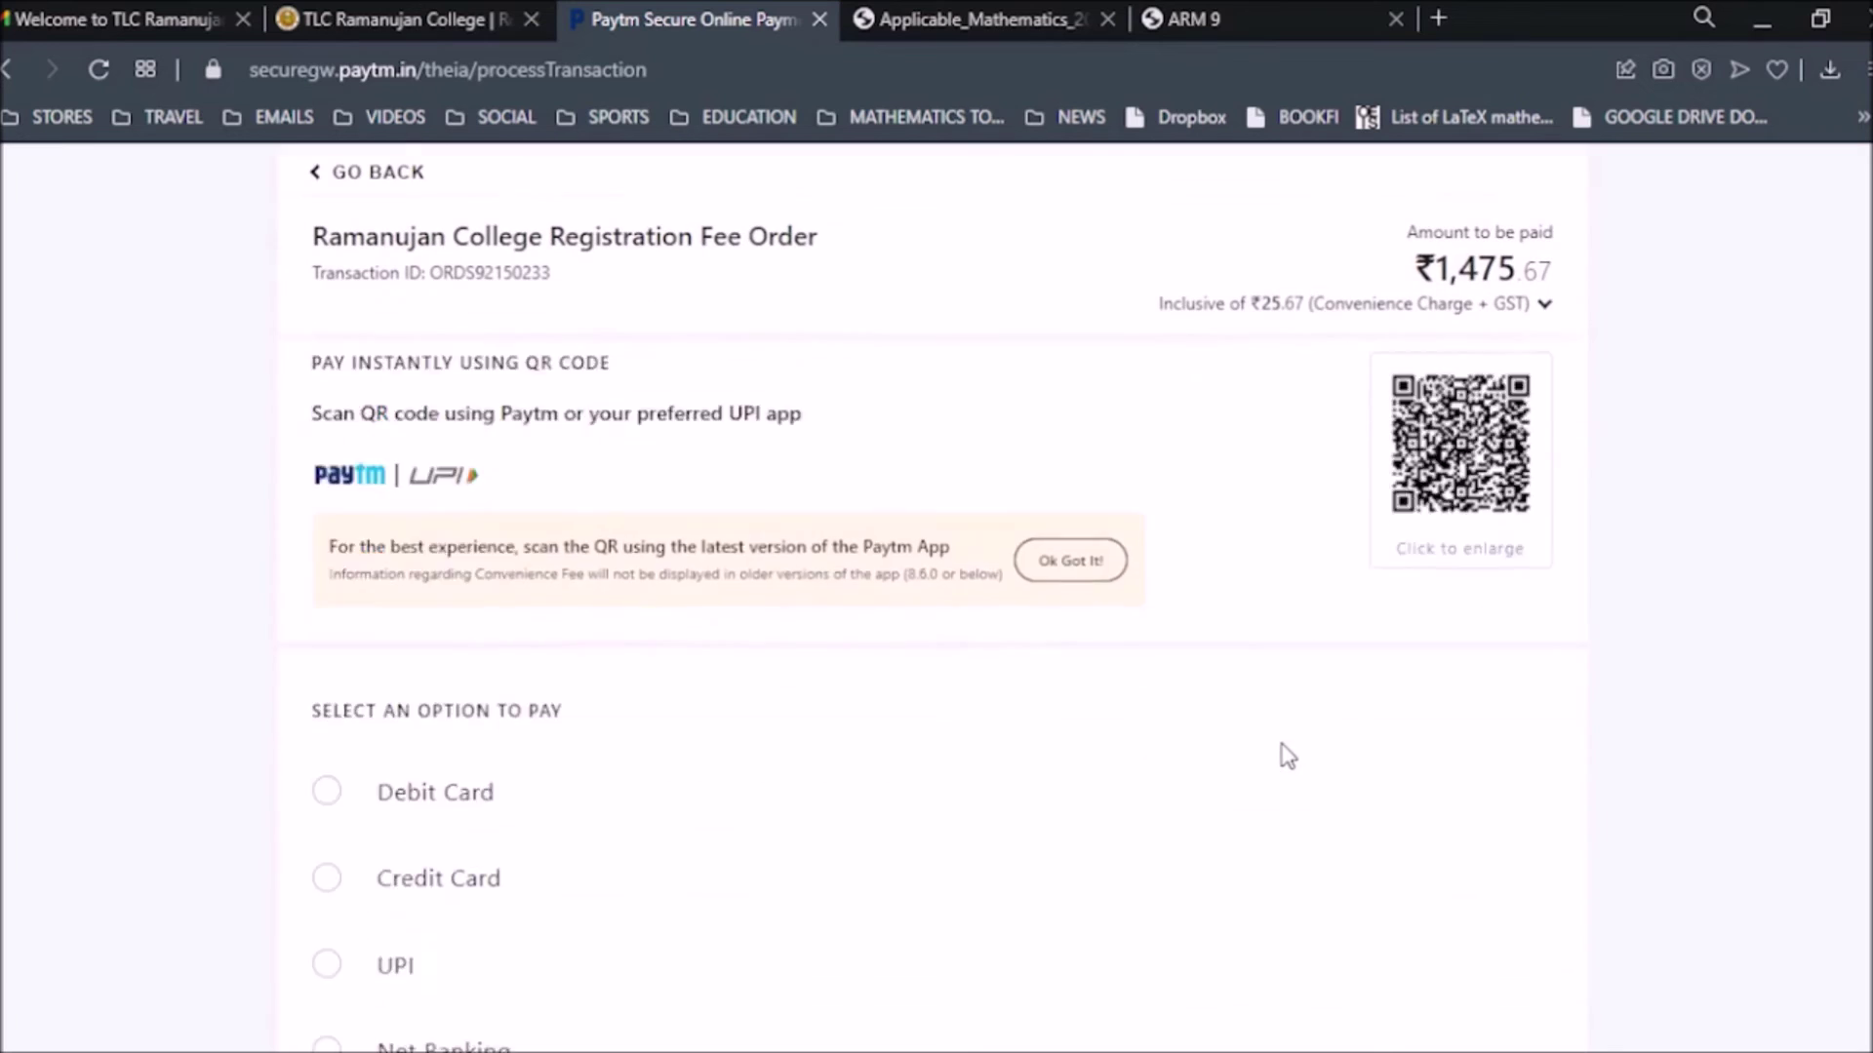
{"action": "scroll", "coordinate": [878, 683], "scroll_direction": "up", "scroll_amount": 1}
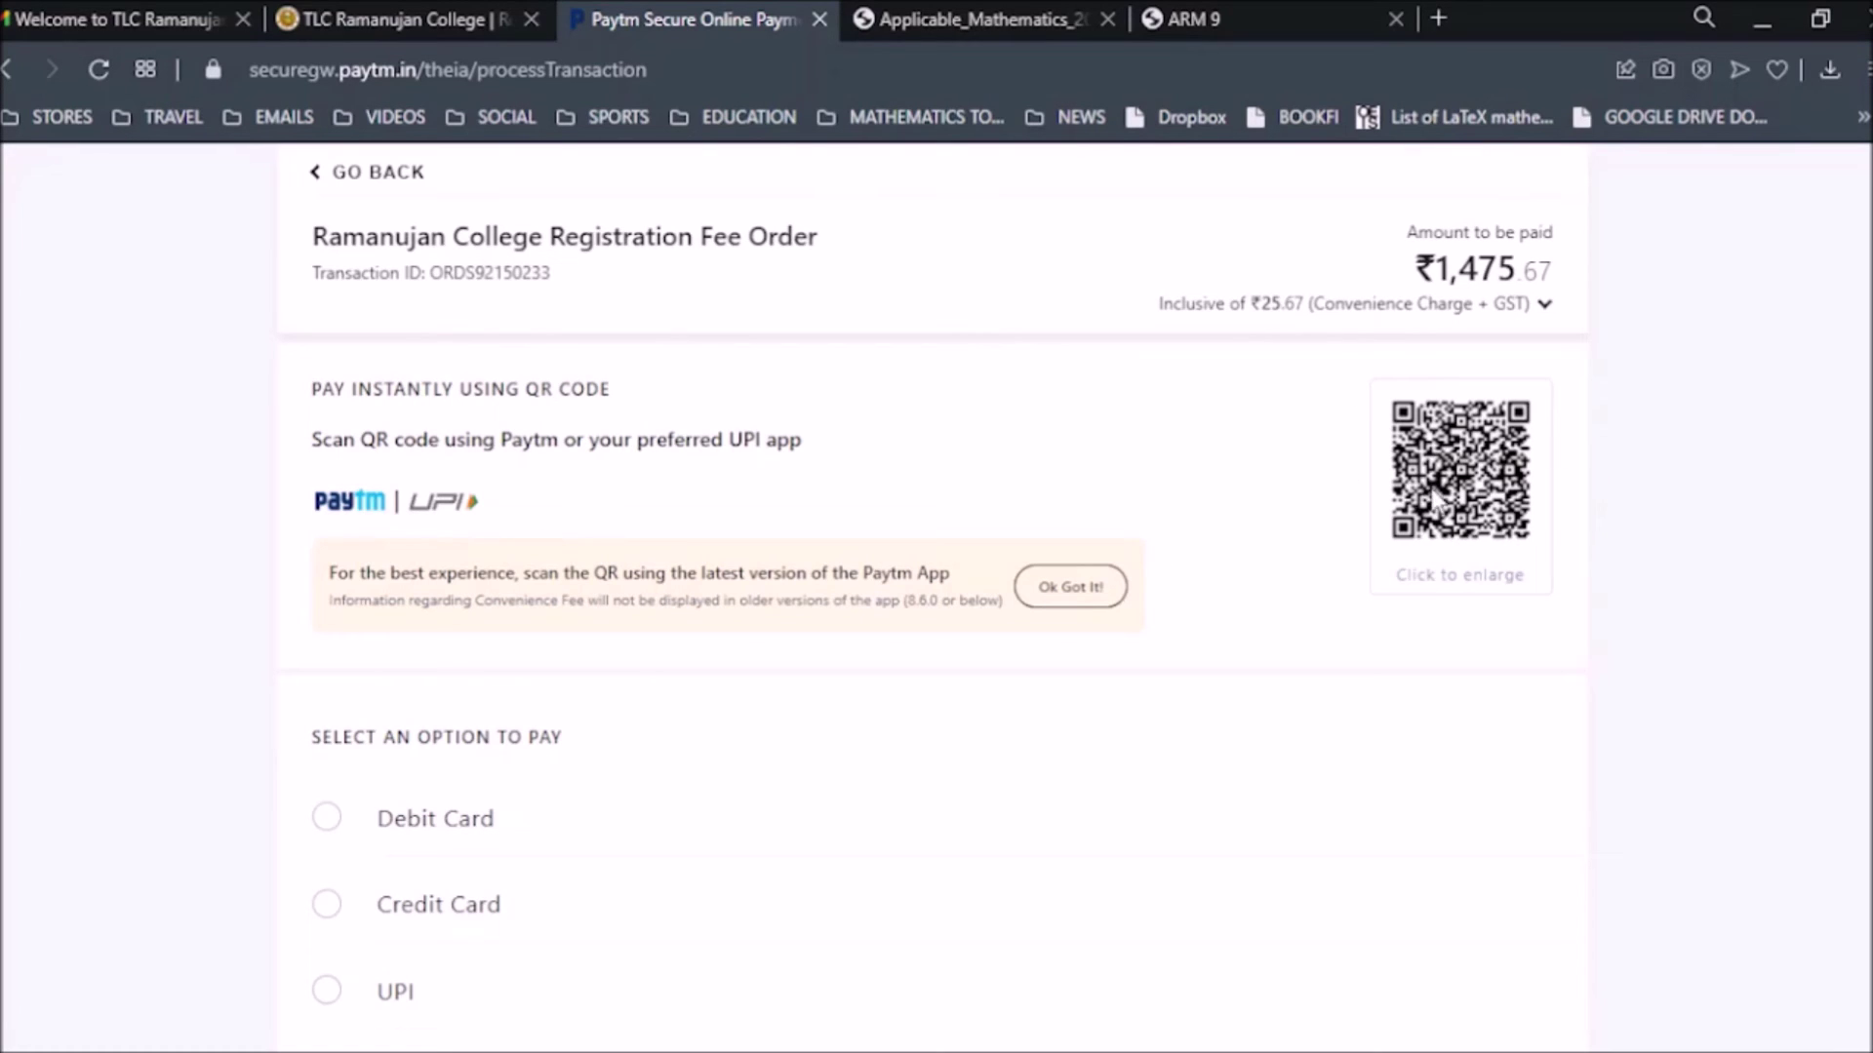
{"action": "scroll", "coordinate": [924, 832], "scroll_direction": "down", "scroll_amount": 3}
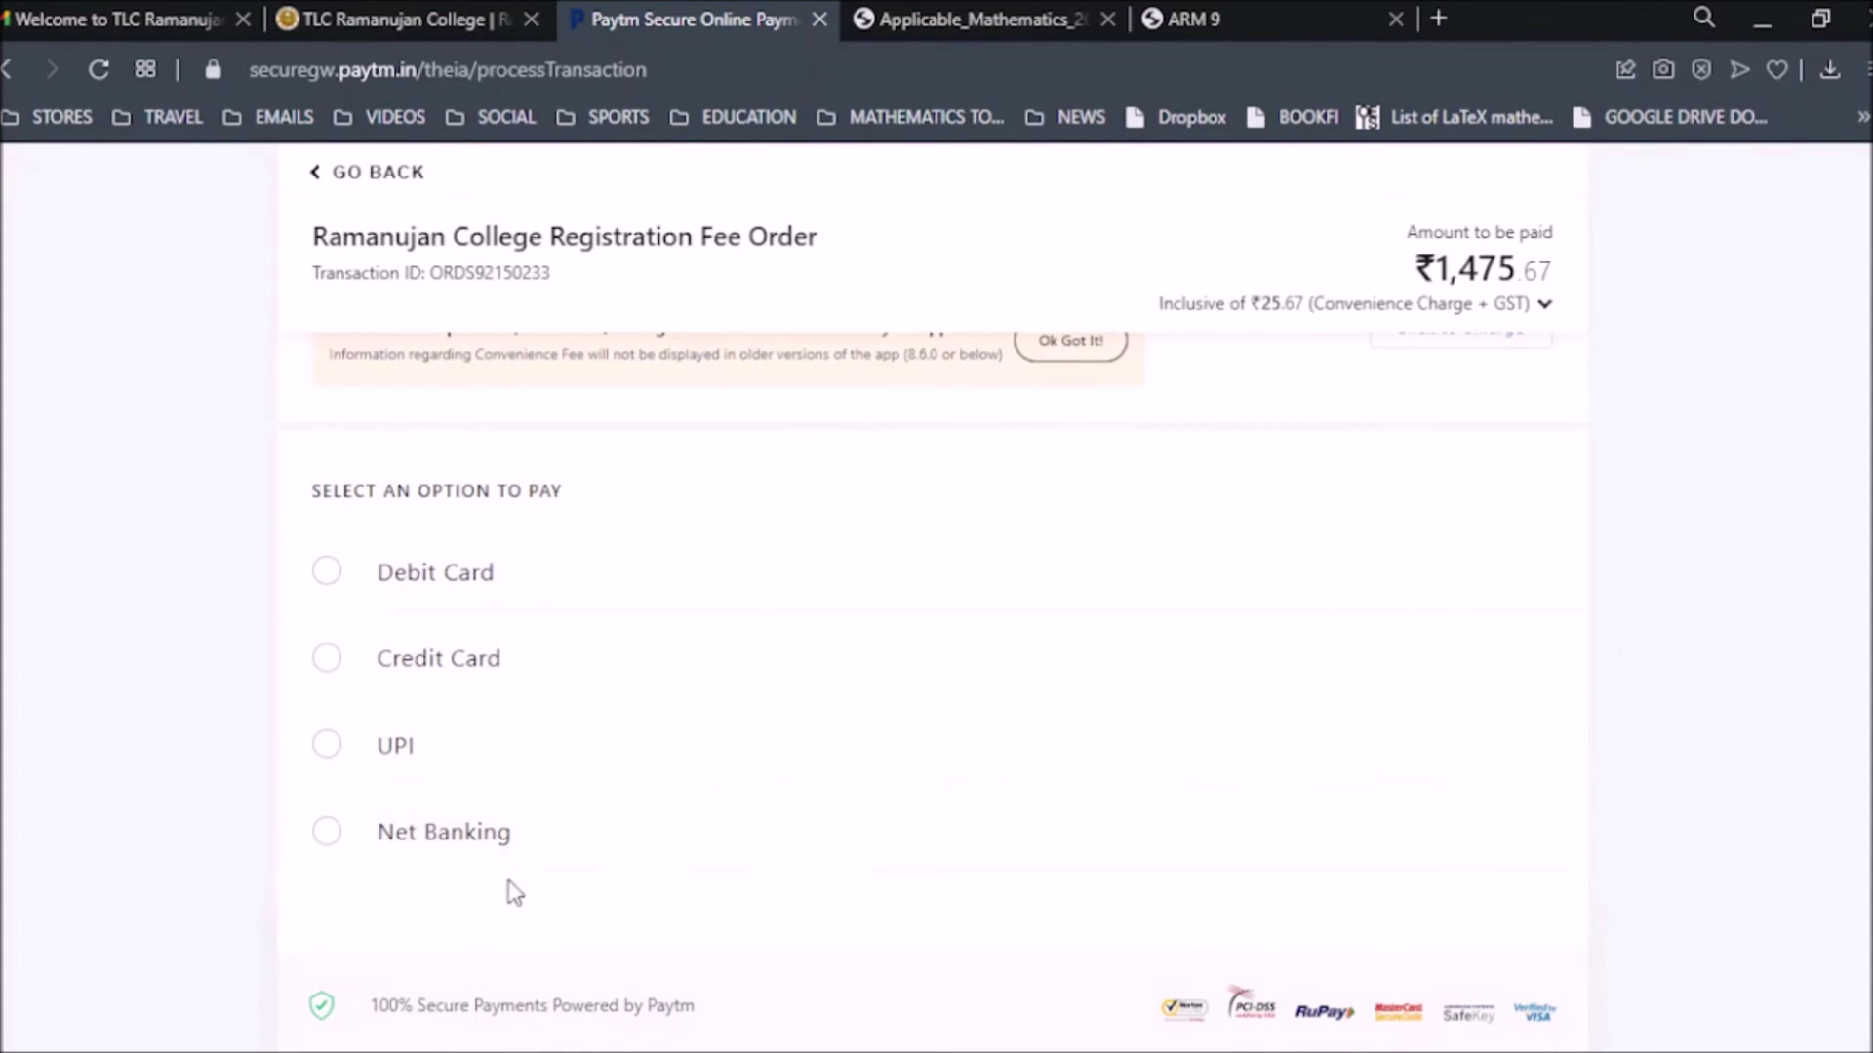
{"action": "scroll", "coordinate": [682, 905], "scroll_direction": "up", "scroll_amount": 4}
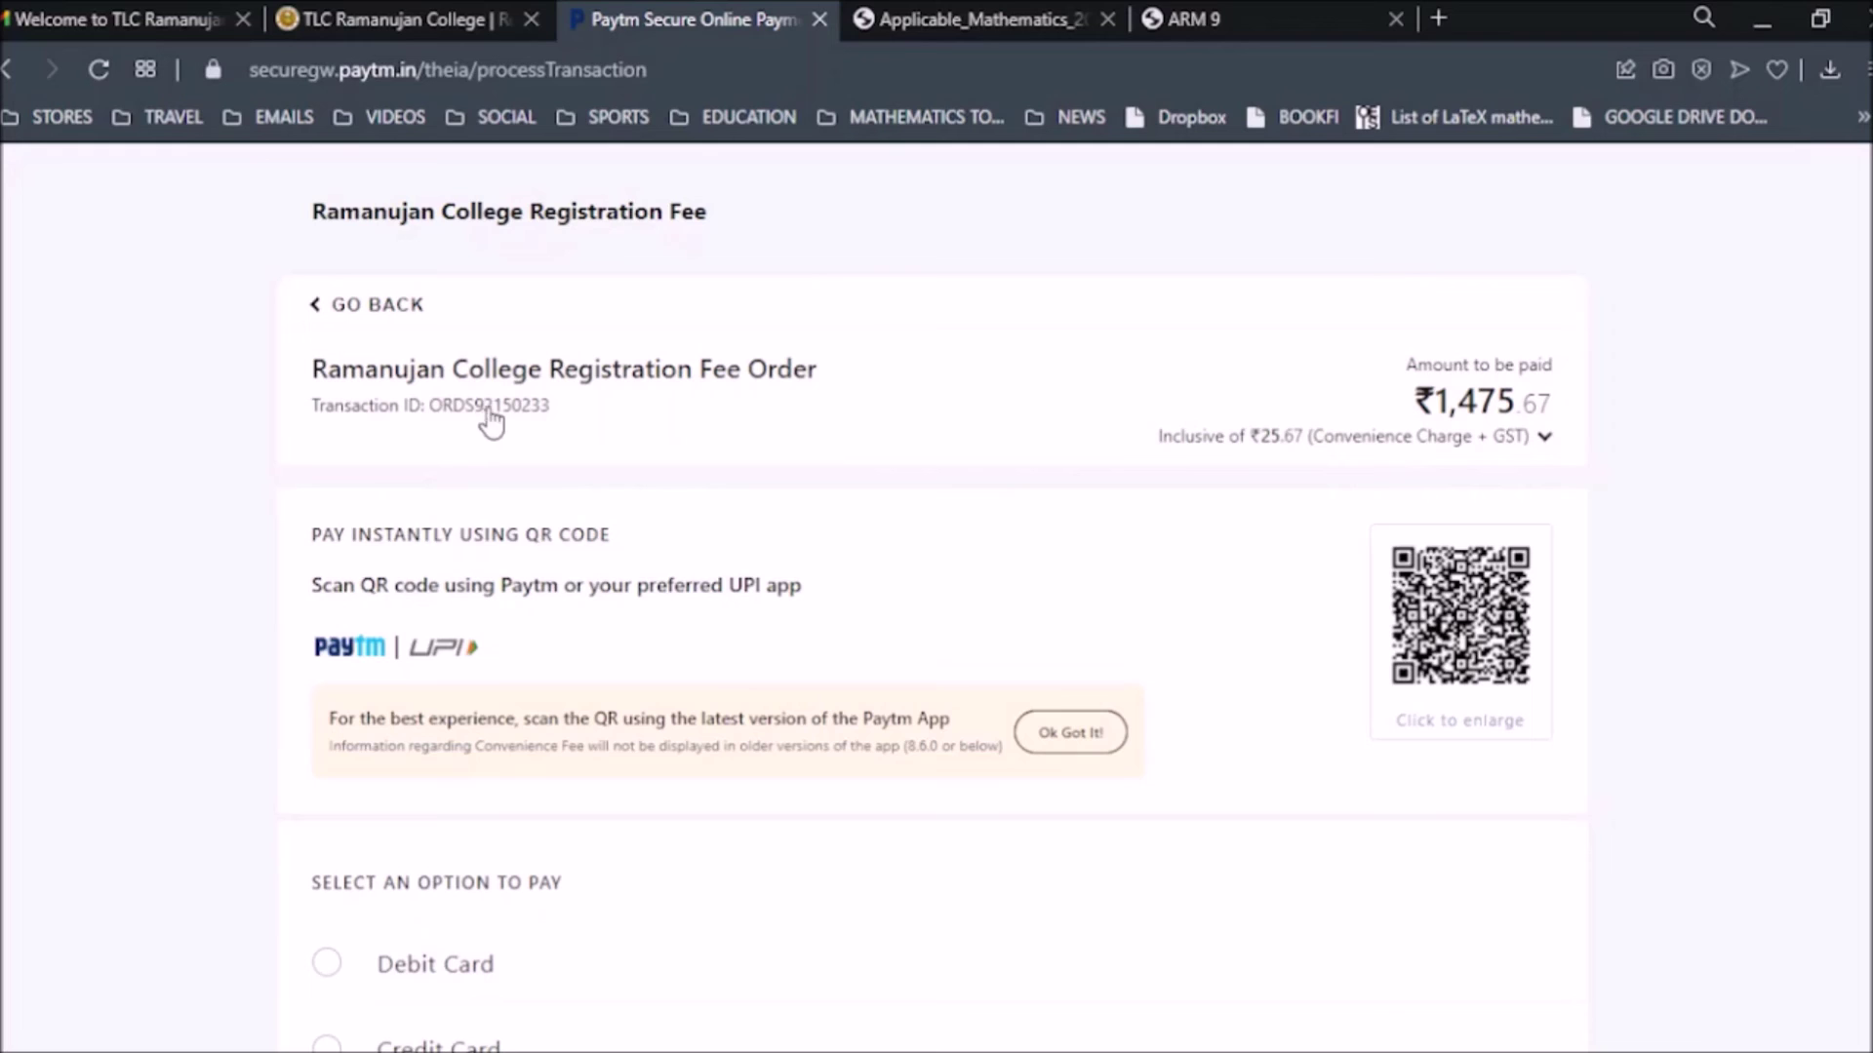
{"action": "left_click", "coordinate": [387, 307]}
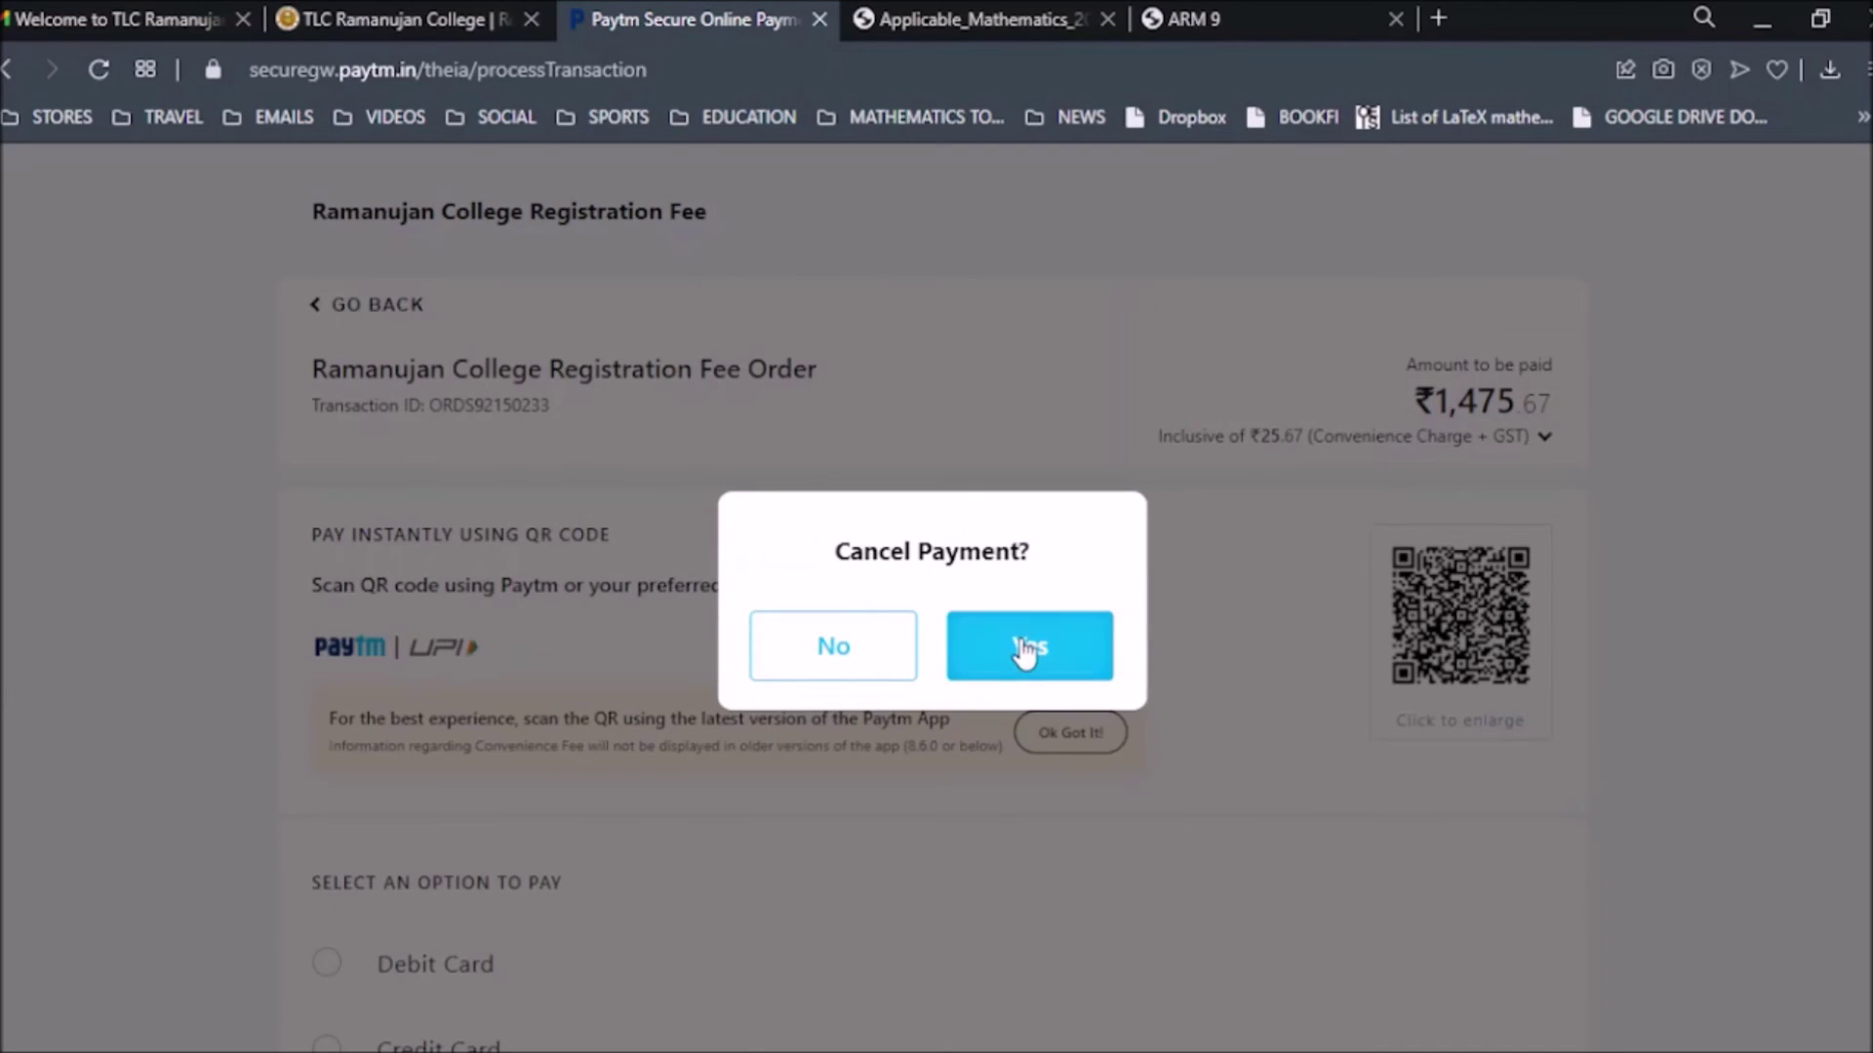
{"action": "left_click", "coordinate": [1024, 662]}
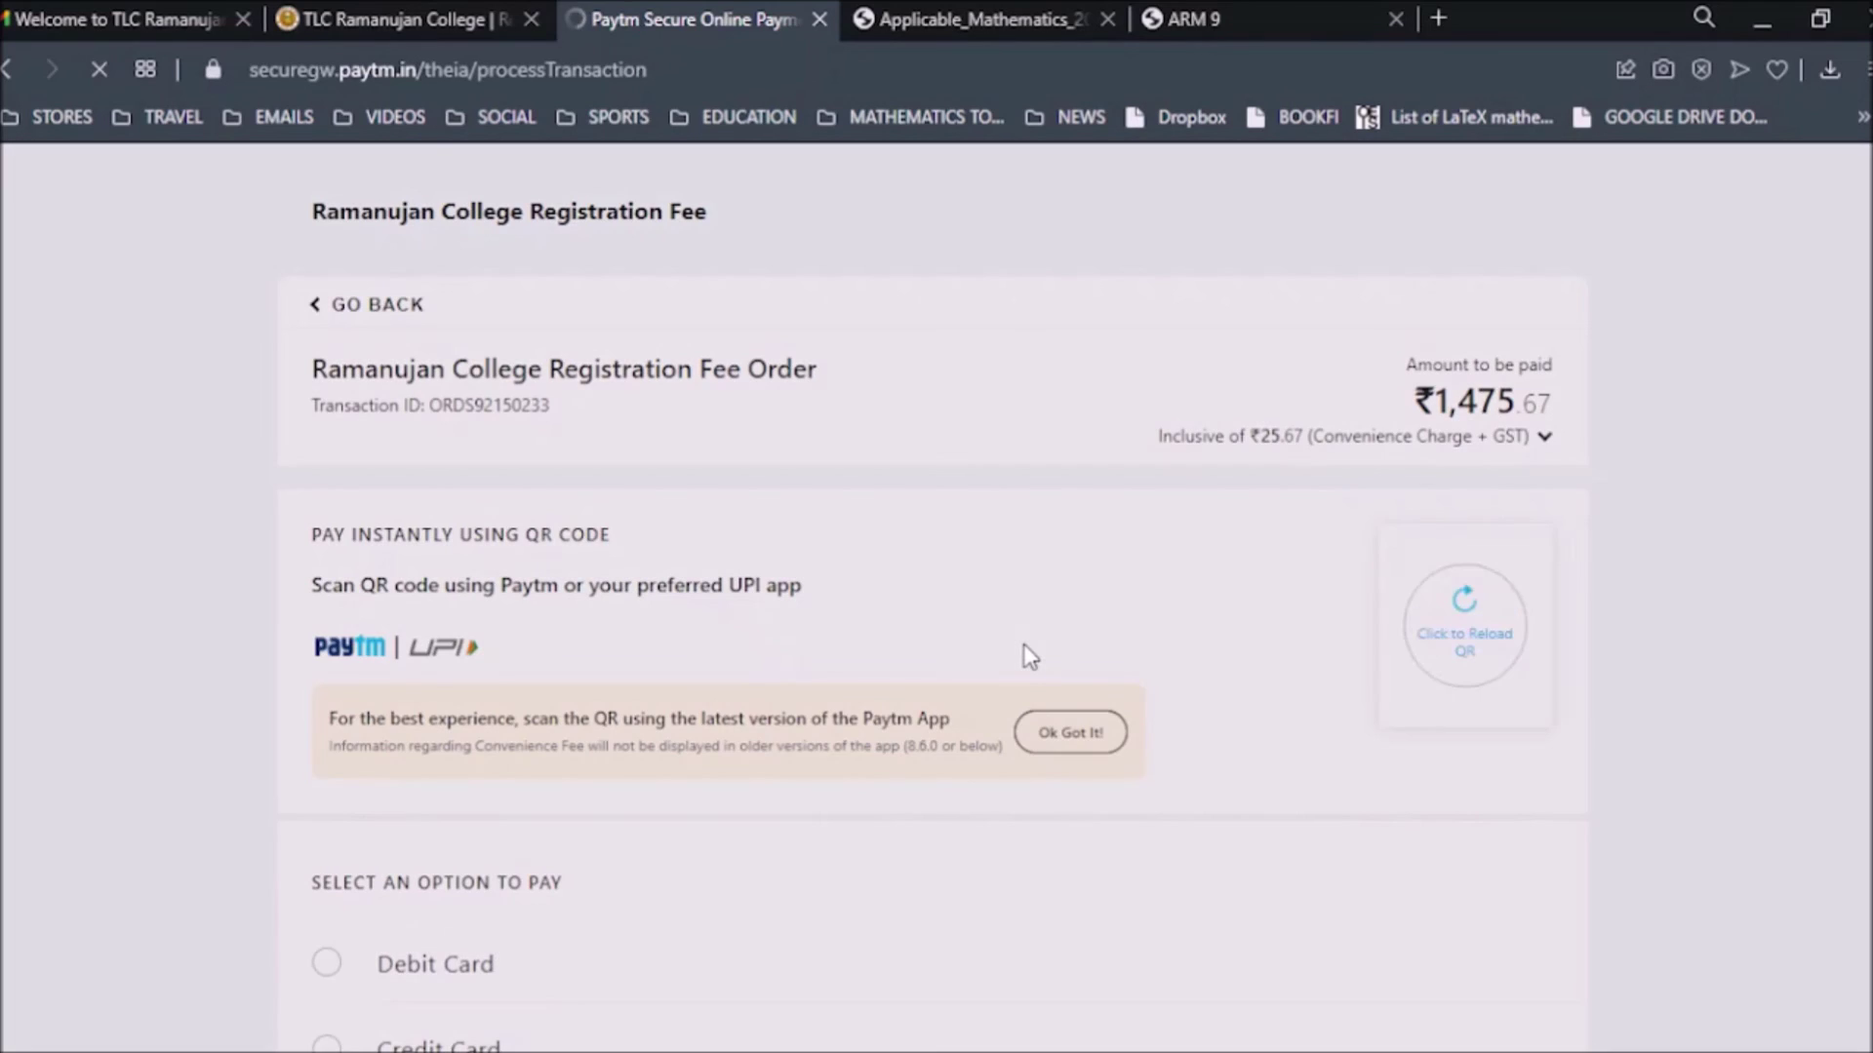